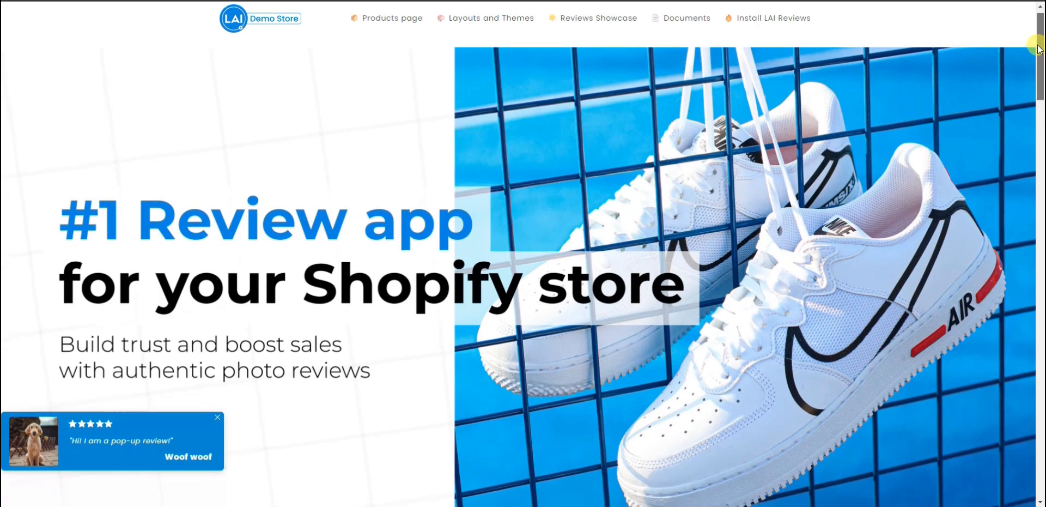
# Step: Look through the LAI demo store's home page and Reviews Showcase, loading more reviews, and examine the photo reviews on a product page
pyautogui.scroll(-2, 1040, 54)
pyautogui.moveTo(1040, 55); pyautogui.dragTo(1037, 348)
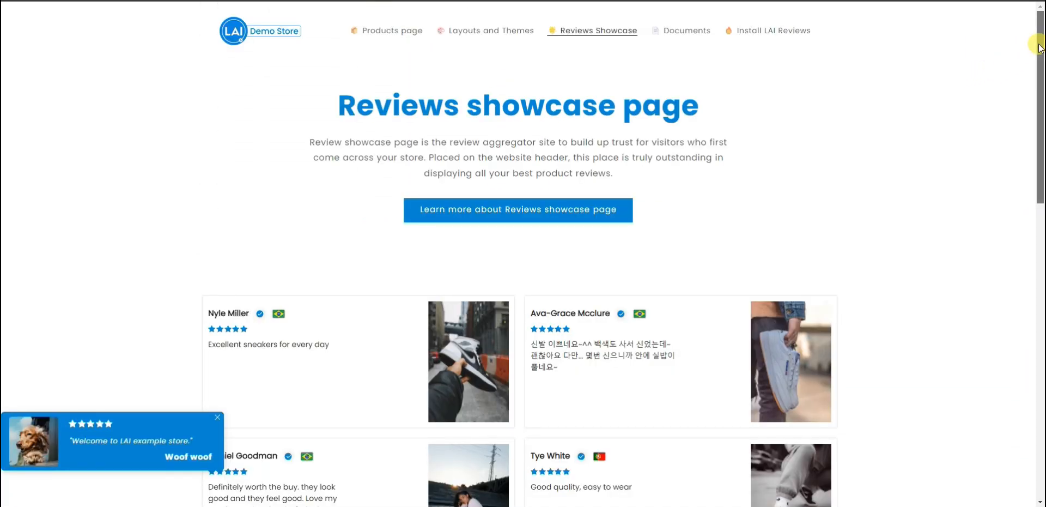
pyautogui.moveTo(1040, 48); pyautogui.dragTo(898, 309)
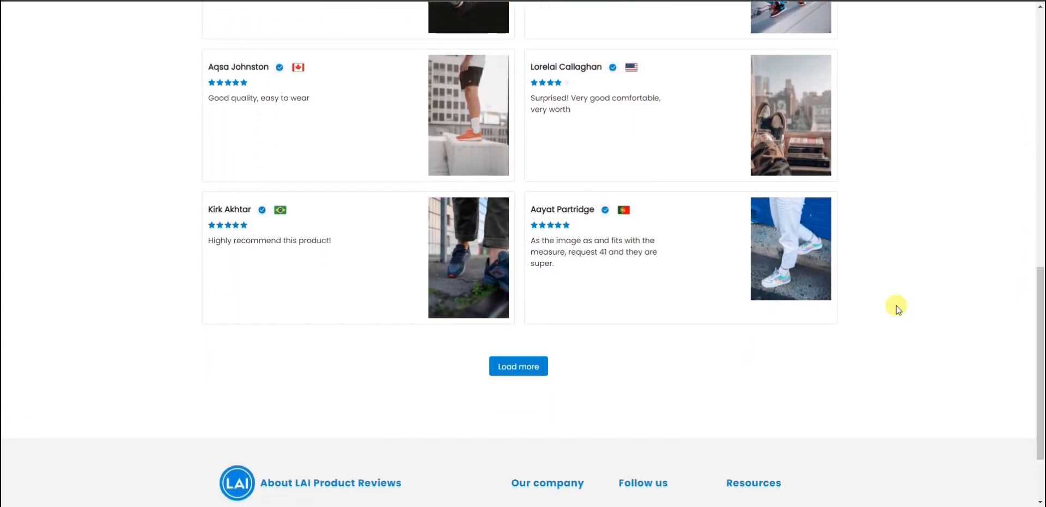
pyautogui.click(536, 362)
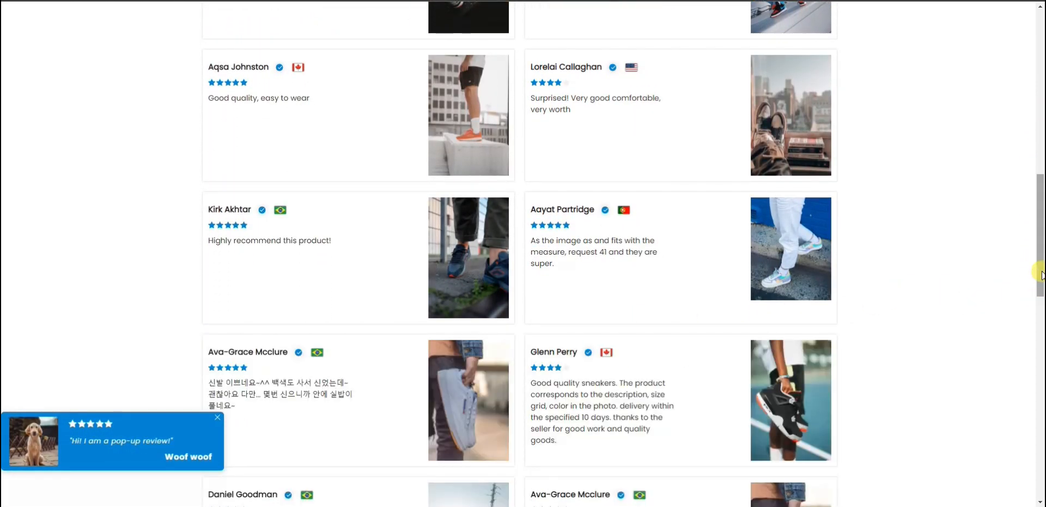
pyautogui.moveTo(1037, 275); pyautogui.dragTo(1031, 457)
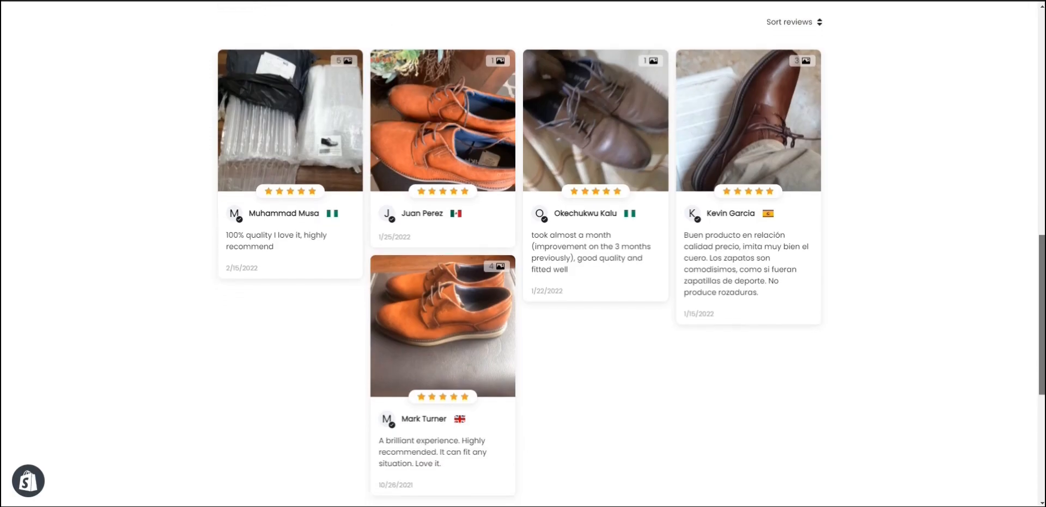
pyautogui.scroll(-1, 523, 251)
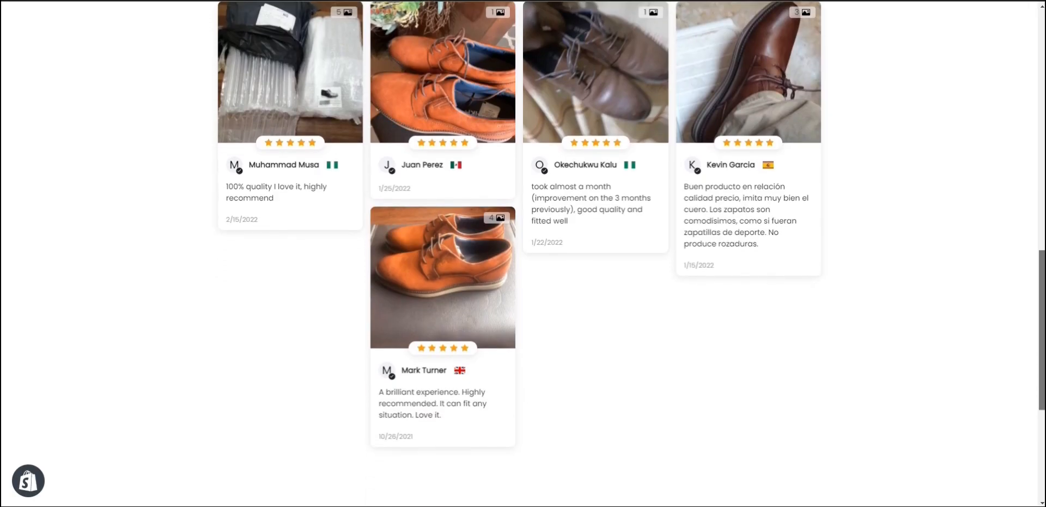
pyautogui.moveTo(1040, 246); pyautogui.dragTo(1041, 176)
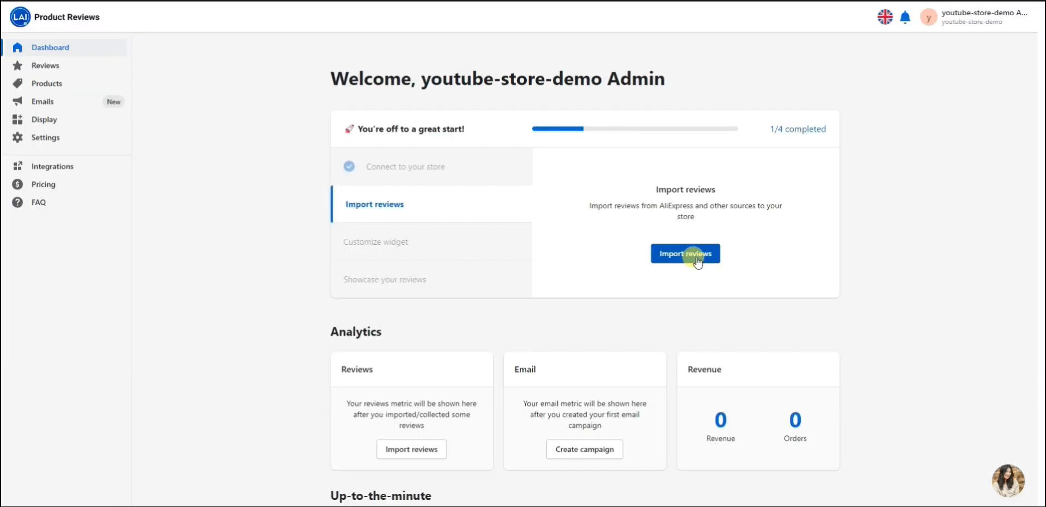
# Step: Fetch AliExpress reviews for the Boots product from the pasted product link, limited to reviews with photos
pyautogui.click(685, 253)
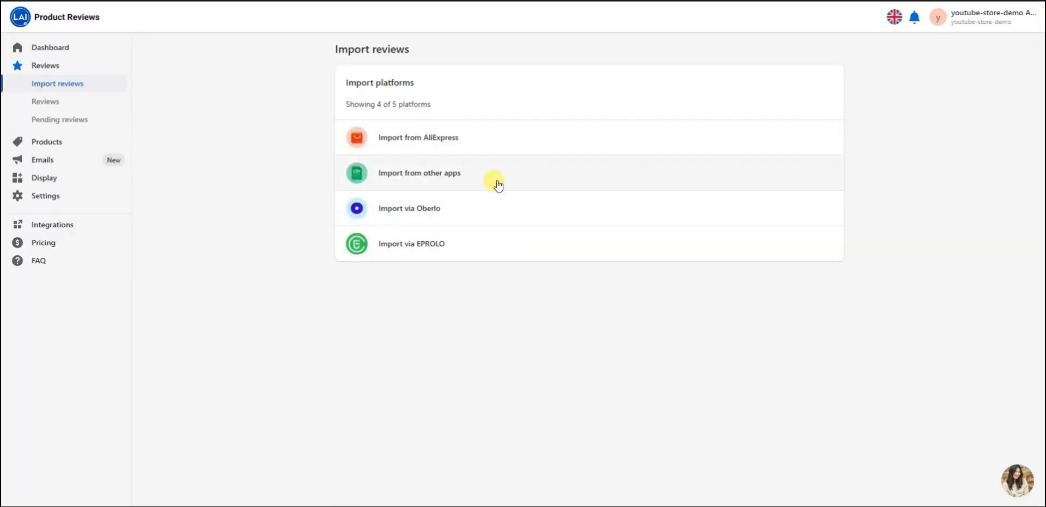
pyautogui.click(469, 142)
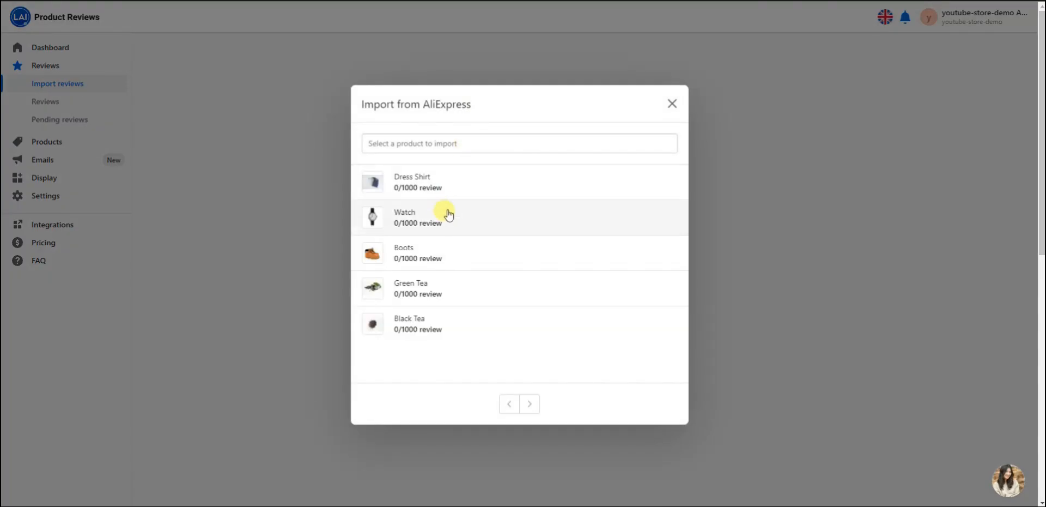
pyautogui.click(437, 243)
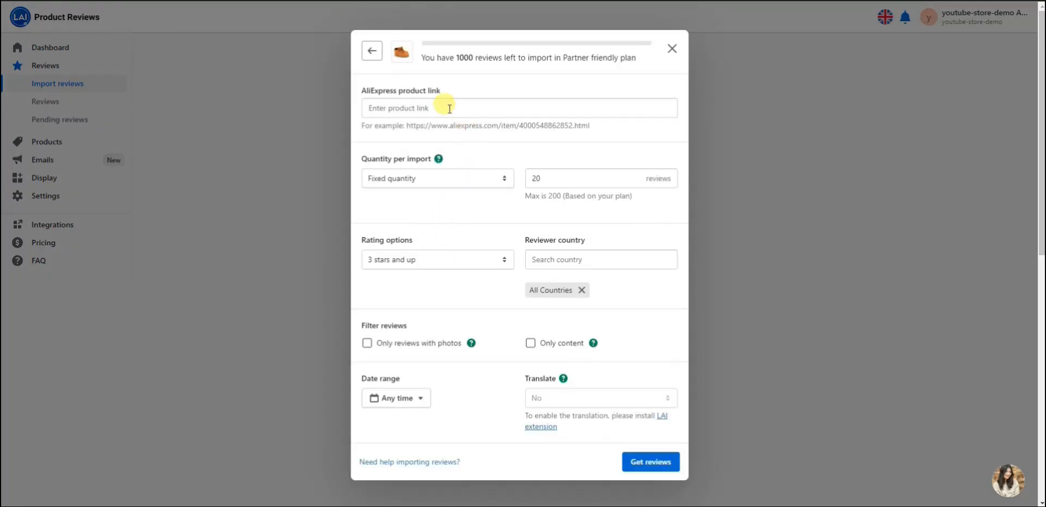
pyautogui.click(392, 106)
pyautogui.hotkey('ctrl', 'v')
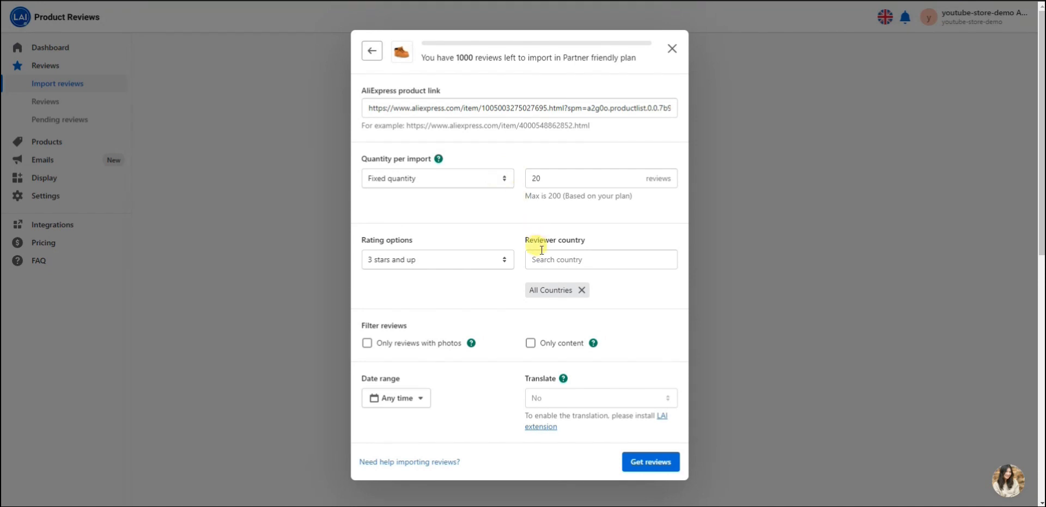
pyautogui.click(420, 344)
pyautogui.click(652, 462)
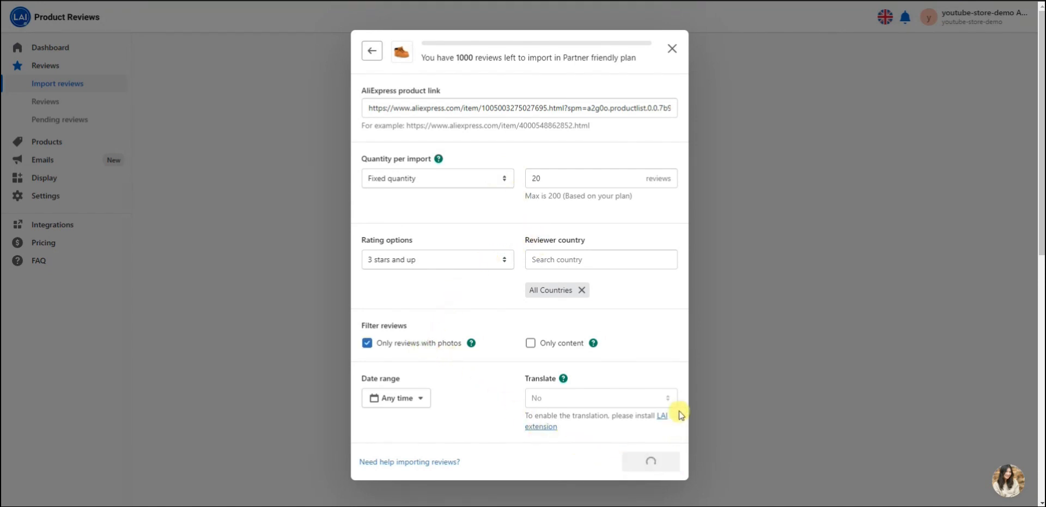
# Step: Select all the fetched AliExpress reviews and import them
pyautogui.scroll(-1, 685, 207)
pyautogui.scroll(1, 686, 207)
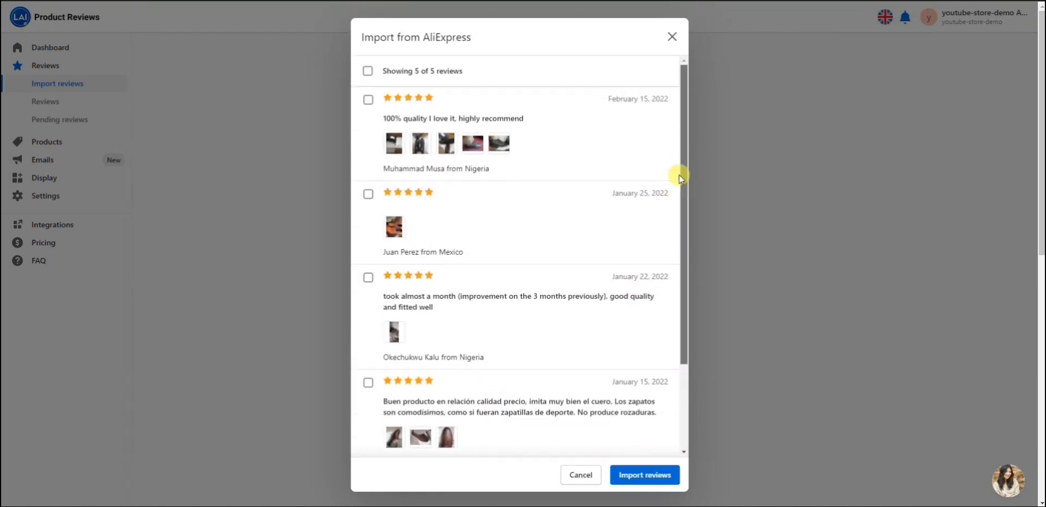
pyautogui.click(368, 71)
pyautogui.click(645, 475)
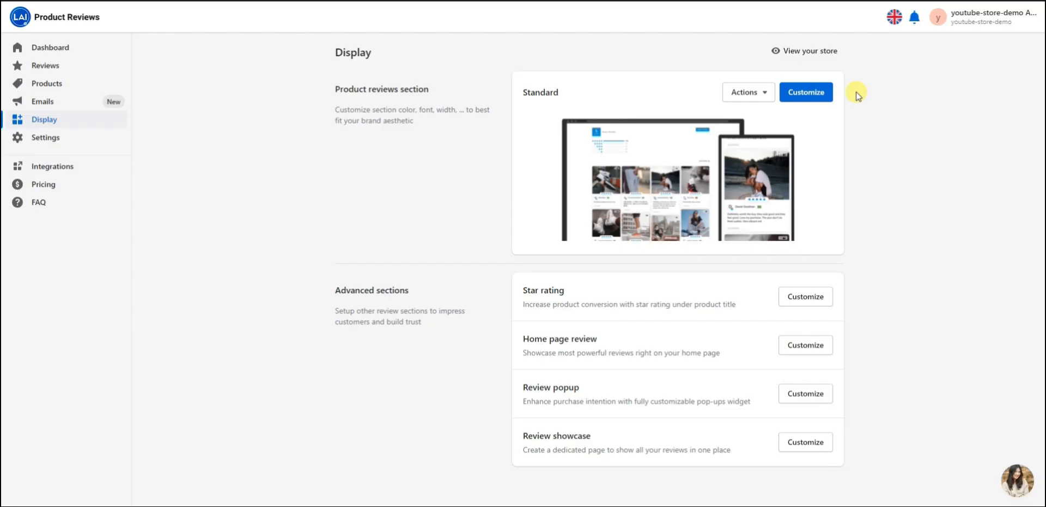
# Step: Open the Standard product reviews section for customization and bring up its primary and secondary text colour options
pyautogui.click(812, 91)
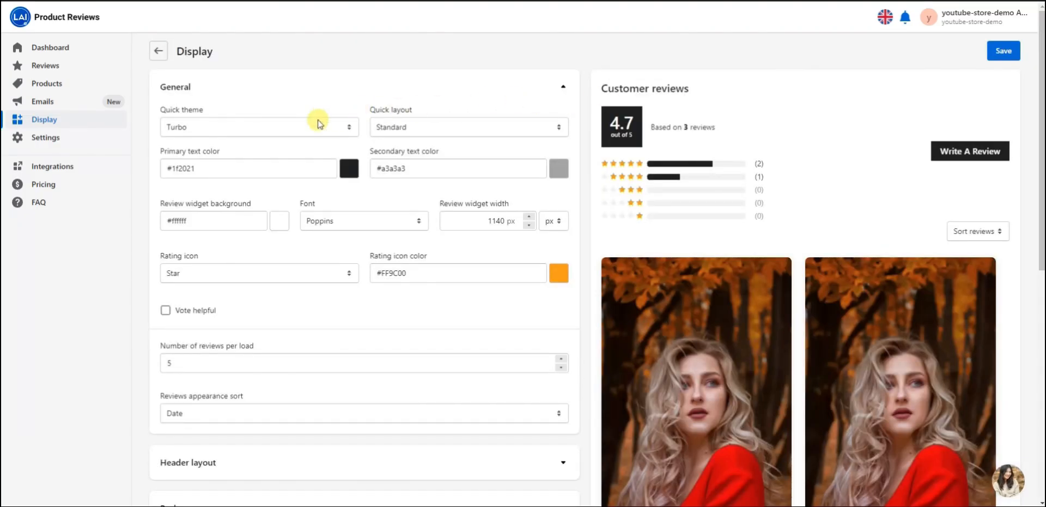
pyautogui.click(347, 168)
pyautogui.moveTo(358, 206); pyautogui.dragTo(577, 214)
pyautogui.click(560, 170)
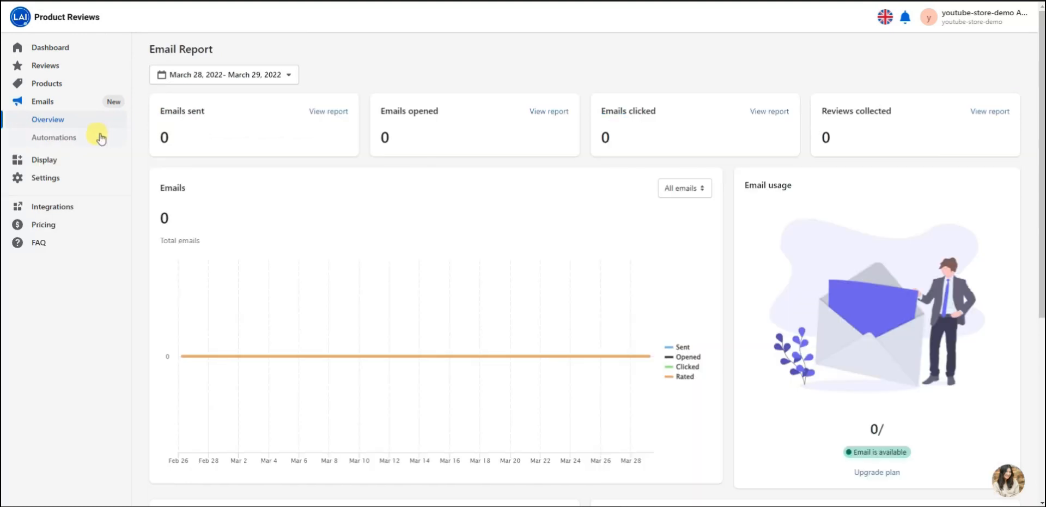
# Step: Open the Review request email automation and inspect its greeting text section
pyautogui.click(57, 140)
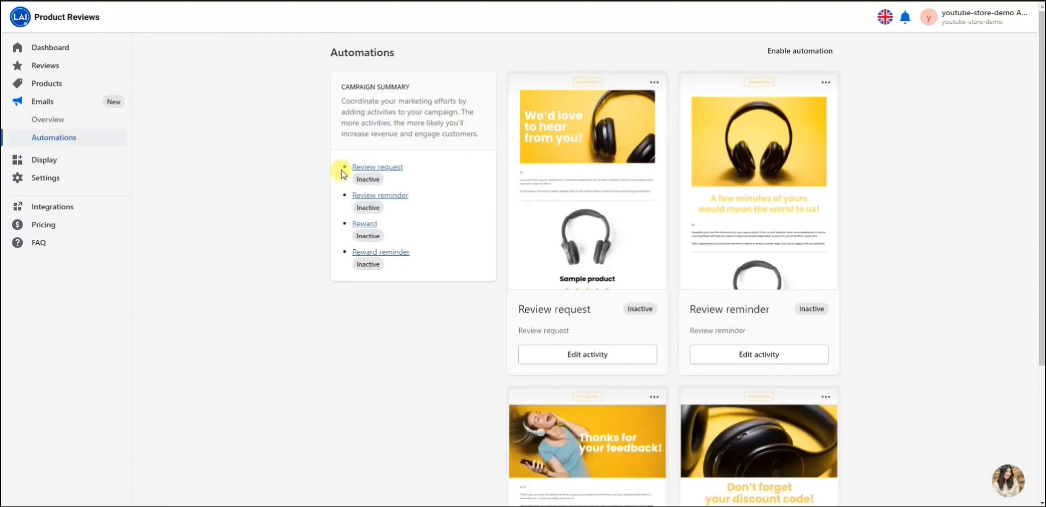
pyautogui.click(365, 167)
pyautogui.click(385, 296)
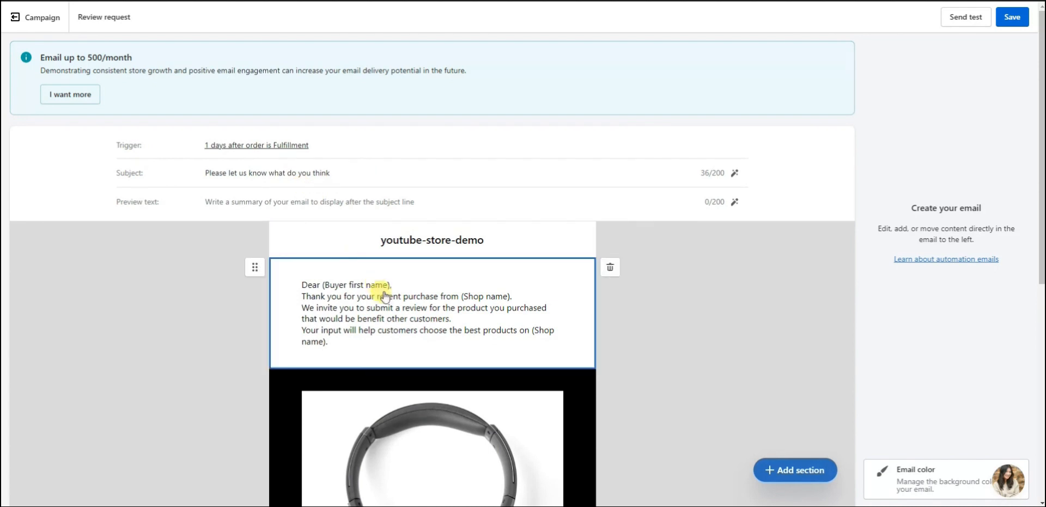
pyautogui.moveTo(880, 224); pyautogui.dragTo(969, 348)
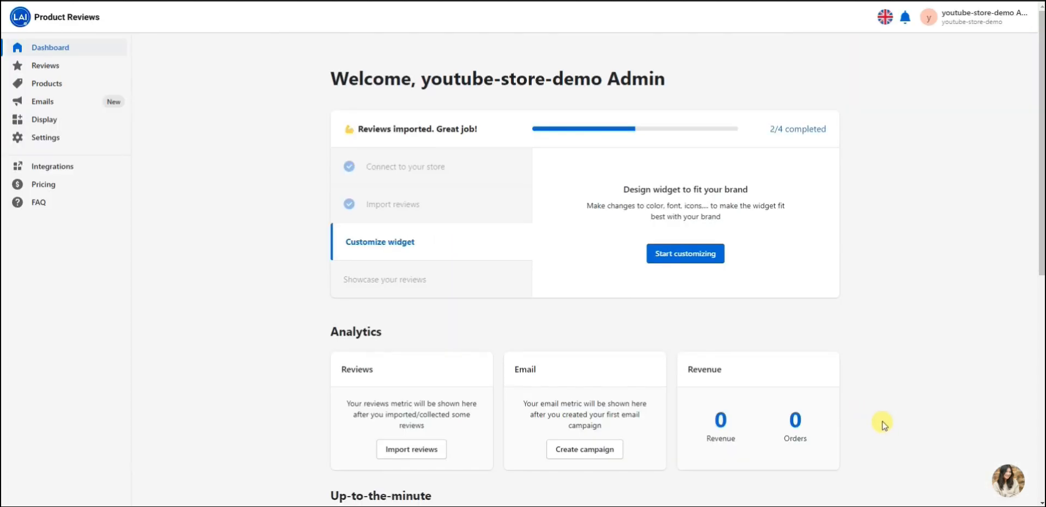
# Step: Write "hello i need help" in the support chat and close the chat
pyautogui.click(1002, 480)
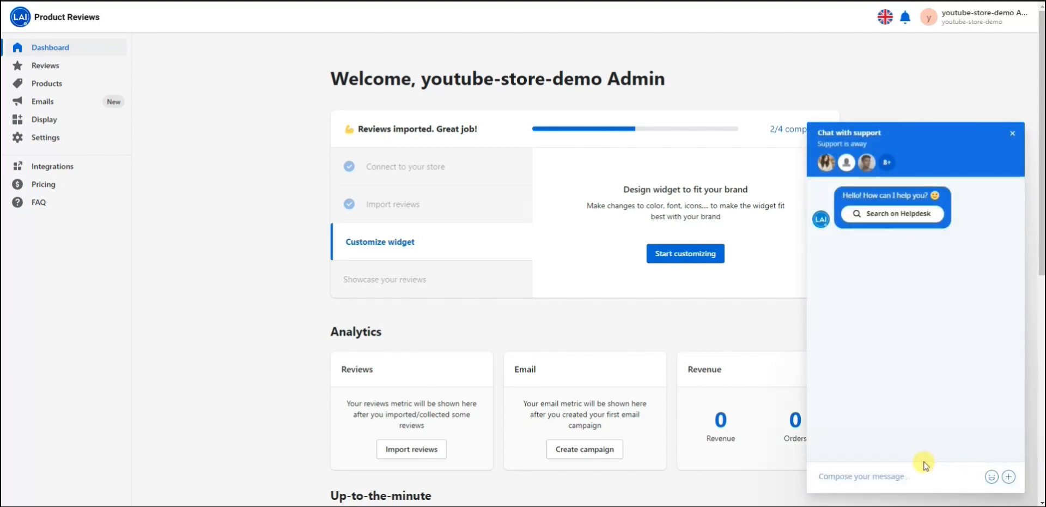
pyautogui.write('hello i need help')
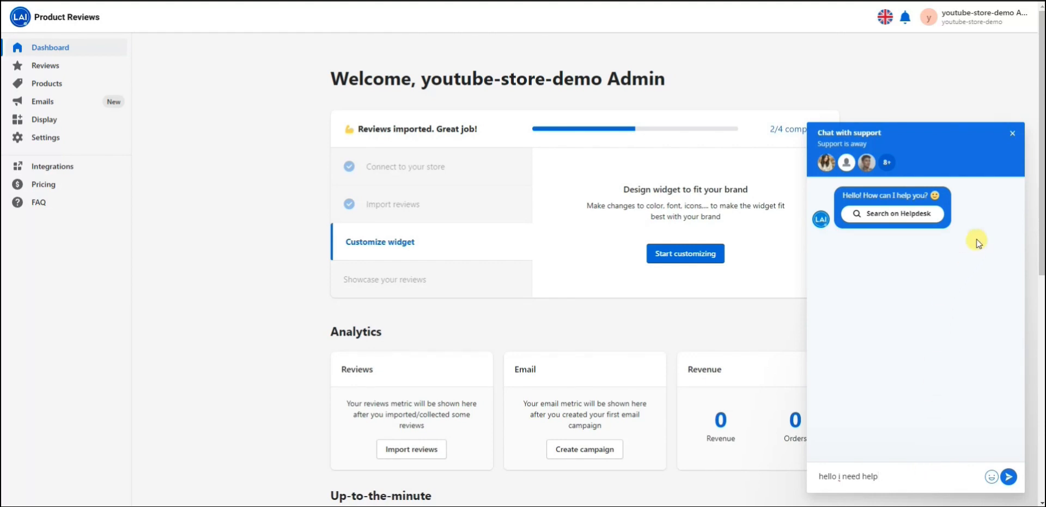
pyautogui.click(1013, 133)
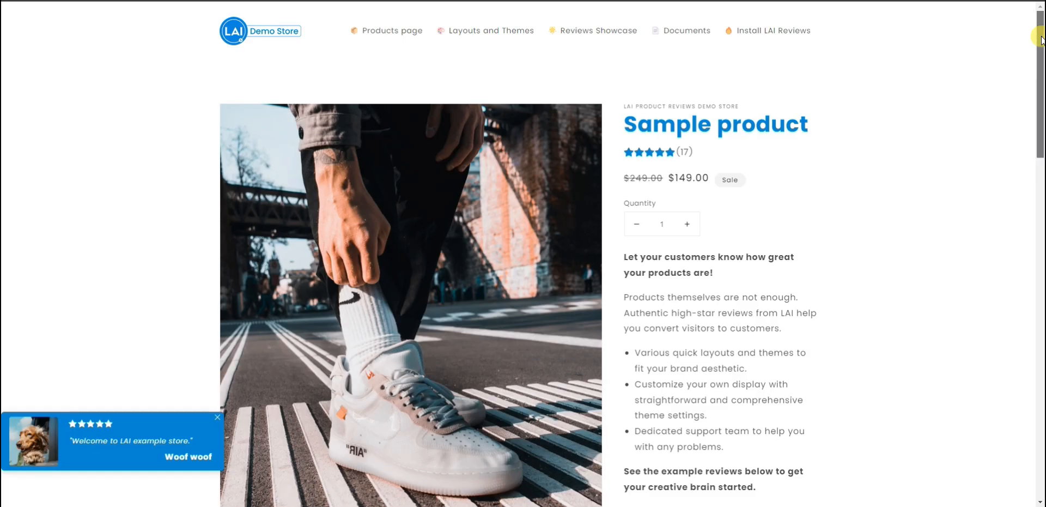
# Step: Look through the demo store's Sample product page and the LAI Product AliExpress Reviews listing in the Shopify App Store
pyautogui.moveTo(1041, 39); pyautogui.dragTo(1020, 358)
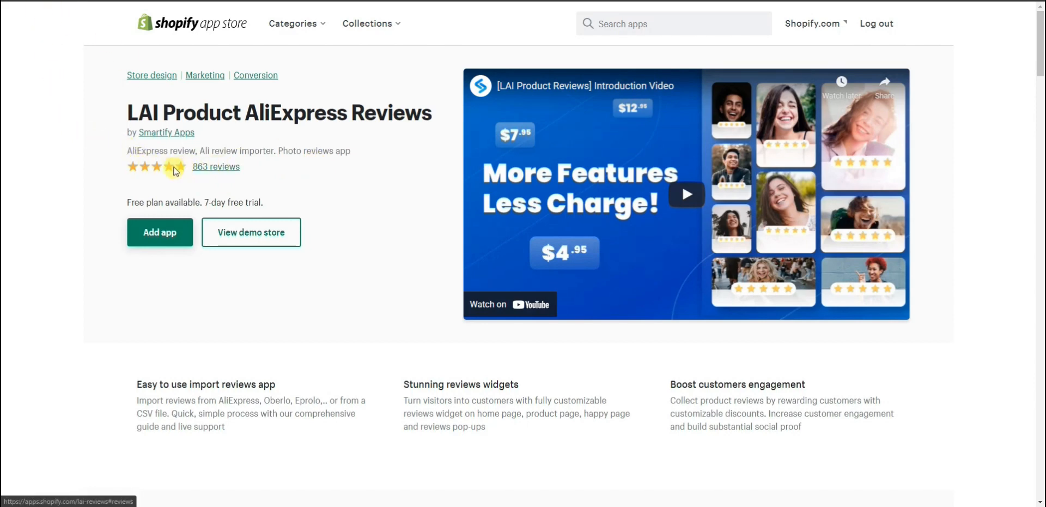
pyautogui.scroll(-2, 260, 255)
pyautogui.scroll(-7, 259, 255)
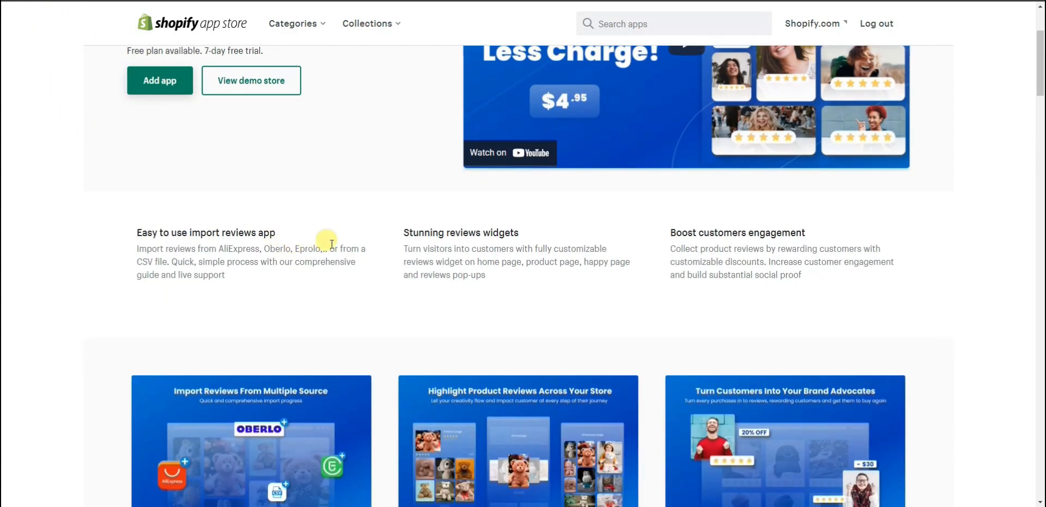
pyautogui.scroll(-1, 384, 248)
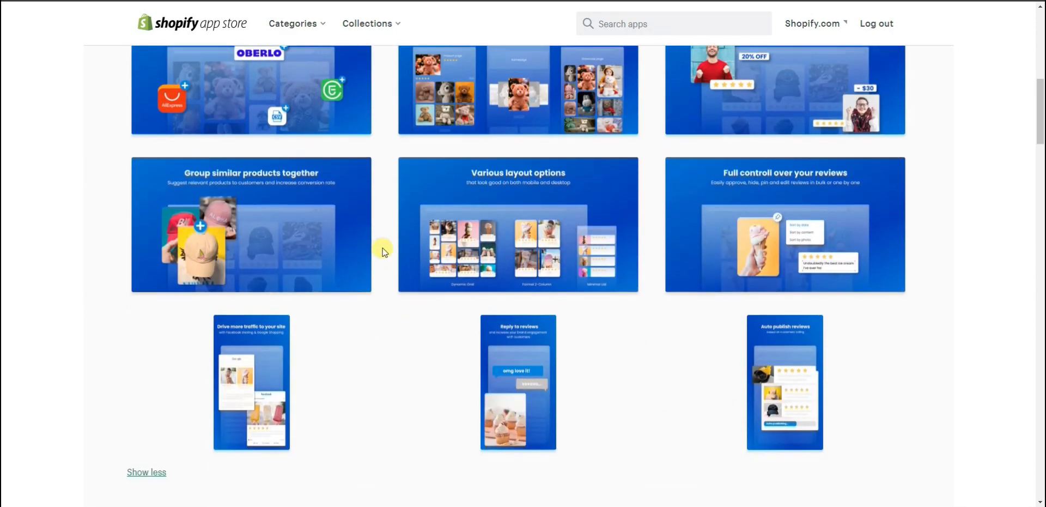
pyautogui.scroll(1, 392, 250)
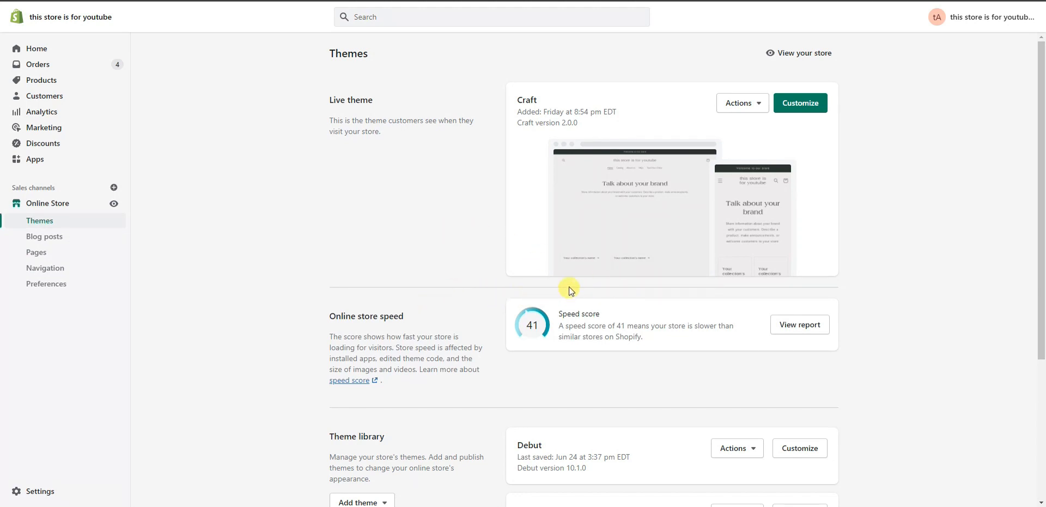
# Step: Open the live Craft theme in the Shopify theme editor and examine its home page sections down to the footer
pyautogui.click(817, 103)
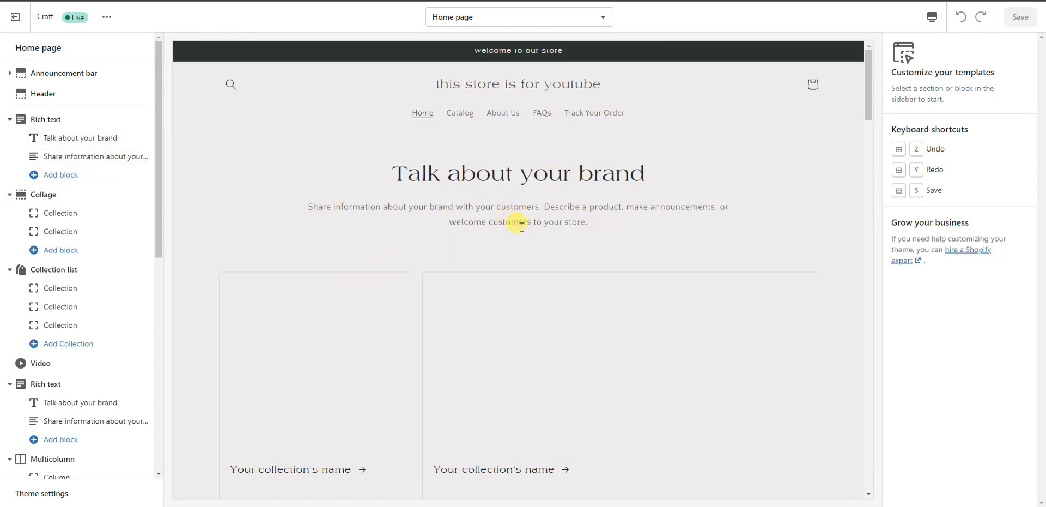
pyautogui.scroll(-4, 524, 232)
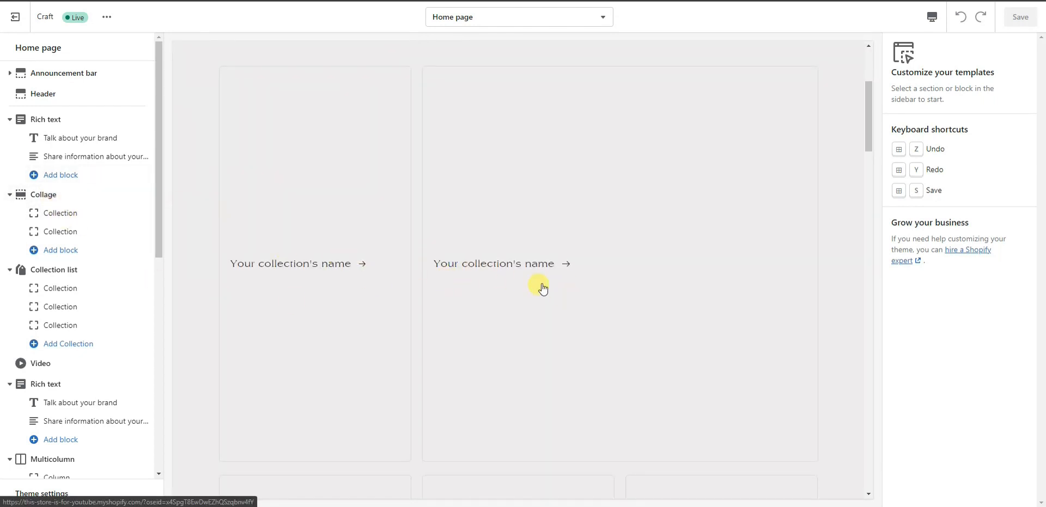
pyautogui.scroll(-7, 485, 278)
pyautogui.scroll(-1, 101, 241)
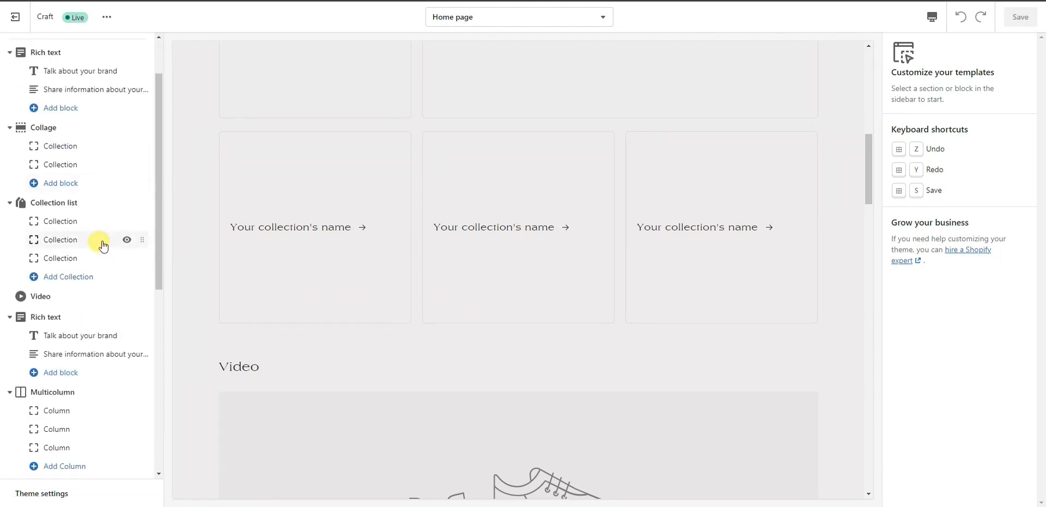
pyautogui.scroll(-5, 602, 273)
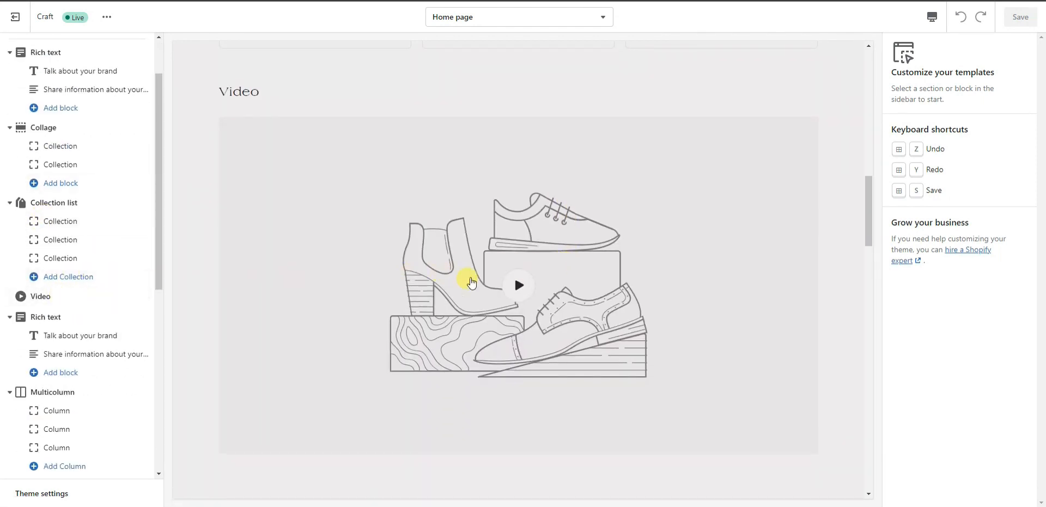
pyautogui.scroll(-5, 472, 281)
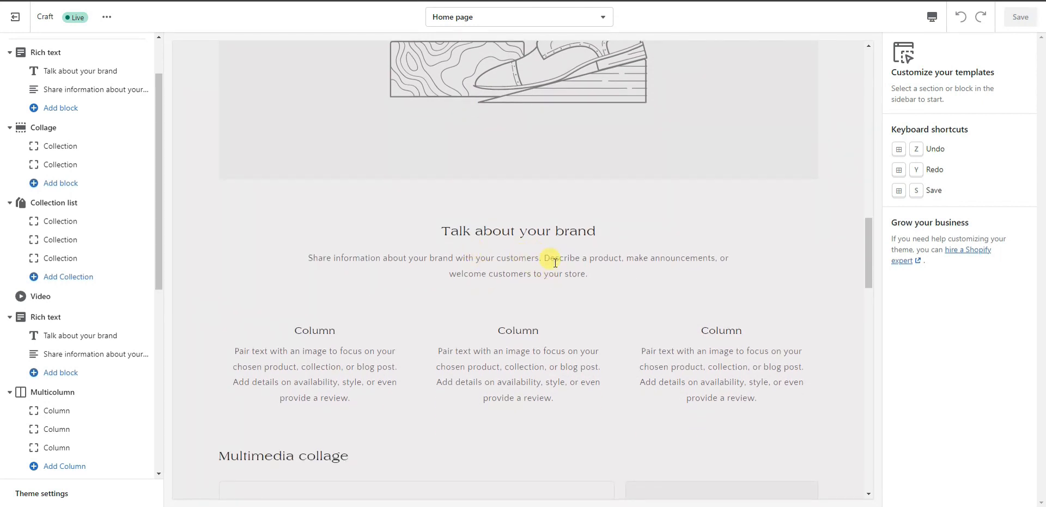
pyautogui.scroll(-3, 12, 334)
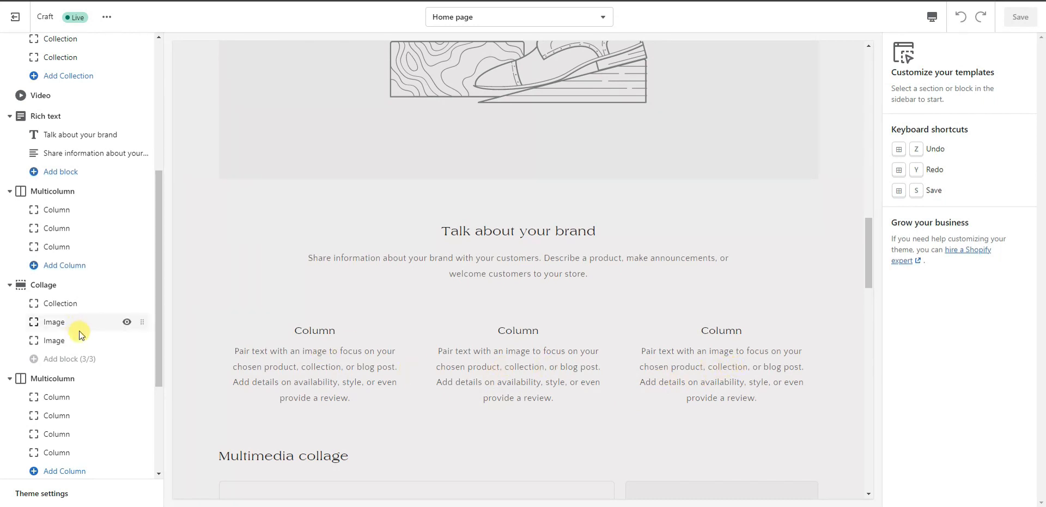
pyautogui.scroll(-2, 82, 334)
pyautogui.scroll(-5, 474, 346)
pyautogui.scroll(-4, 383, 250)
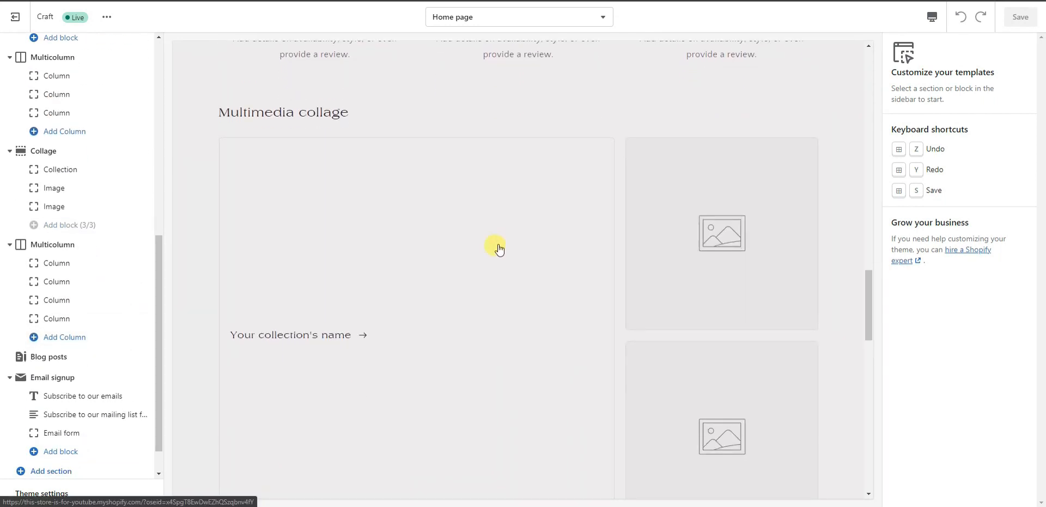
pyautogui.scroll(1, 708, 314)
pyautogui.scroll(-5, 666, 327)
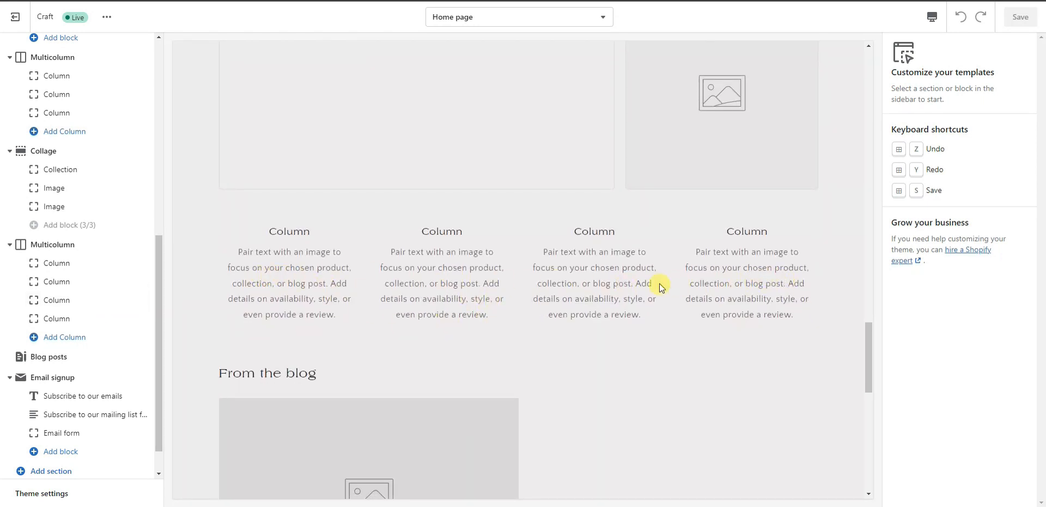
pyautogui.scroll(-5, 572, 306)
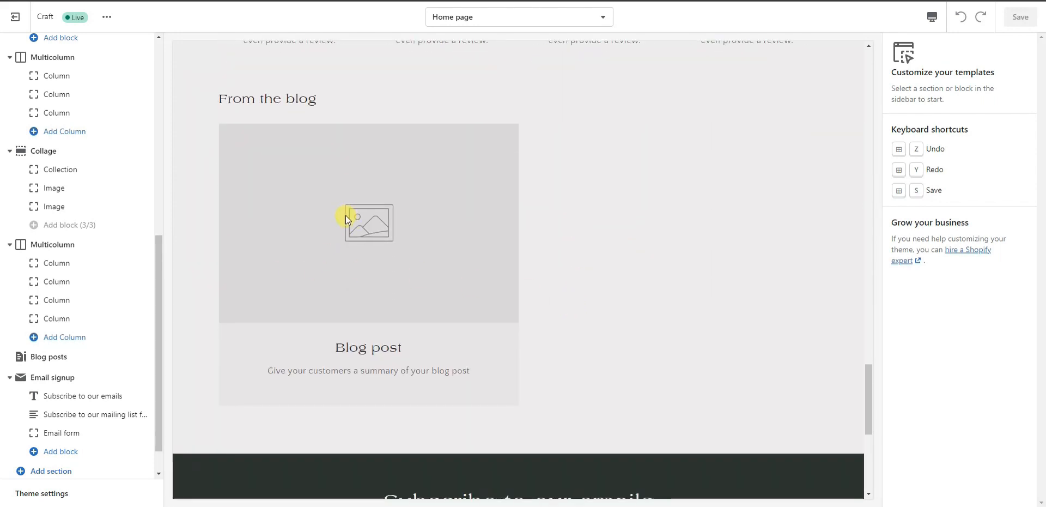
pyautogui.scroll(-5, 419, 275)
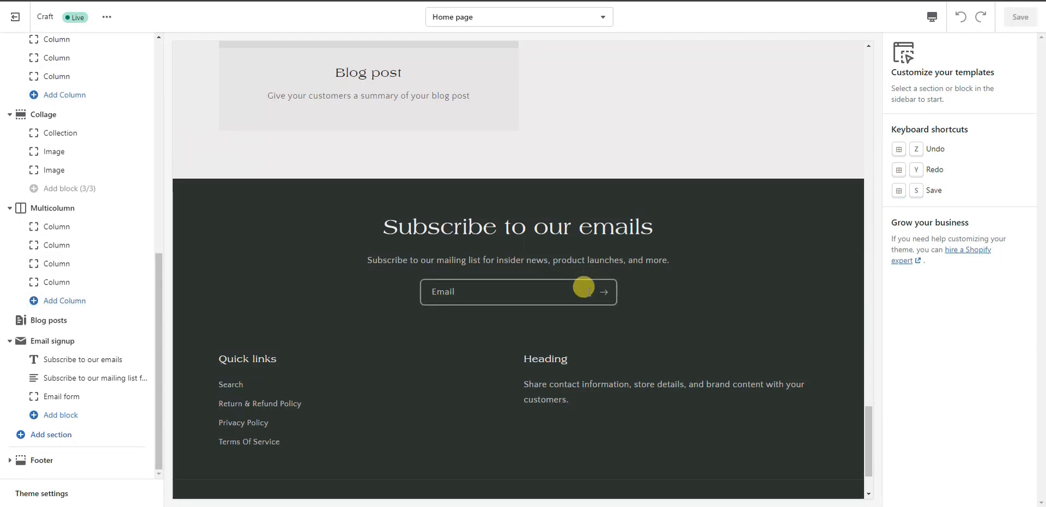
# Step: Examine the home page preview from the footer back up to the header, and return the section list to its start
pyautogui.scroll(12, 584, 287)
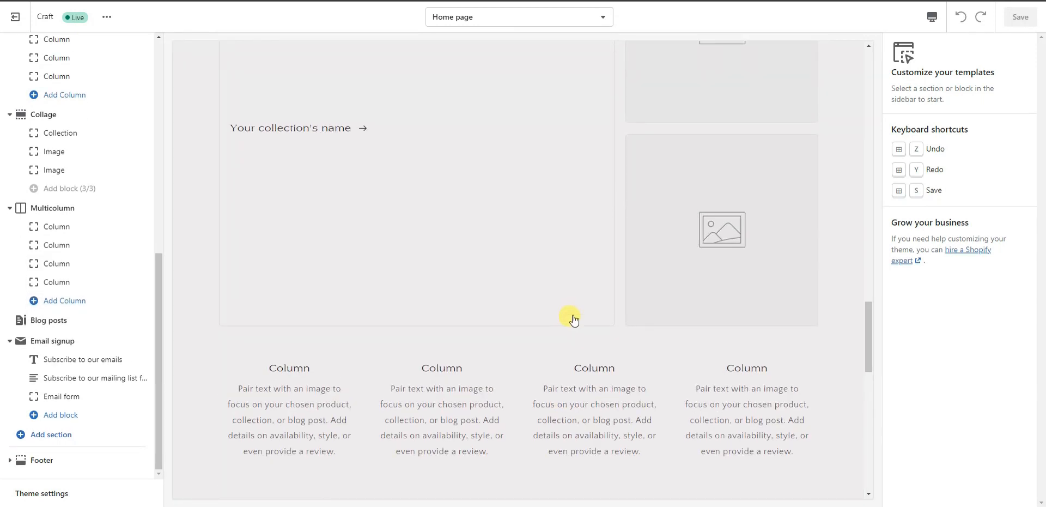
pyautogui.scroll(5, 569, 318)
pyautogui.scroll(4, 643, 329)
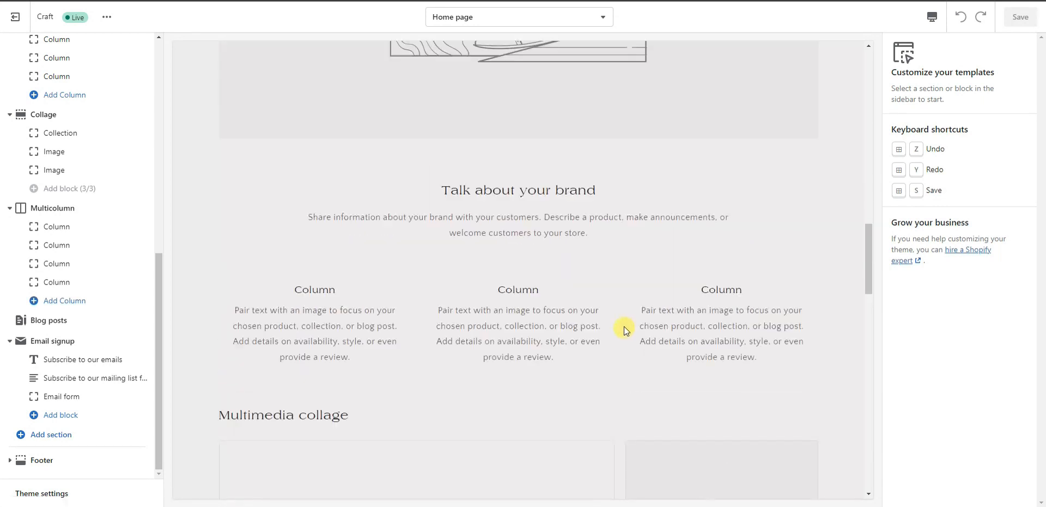
pyautogui.scroll(8, 625, 330)
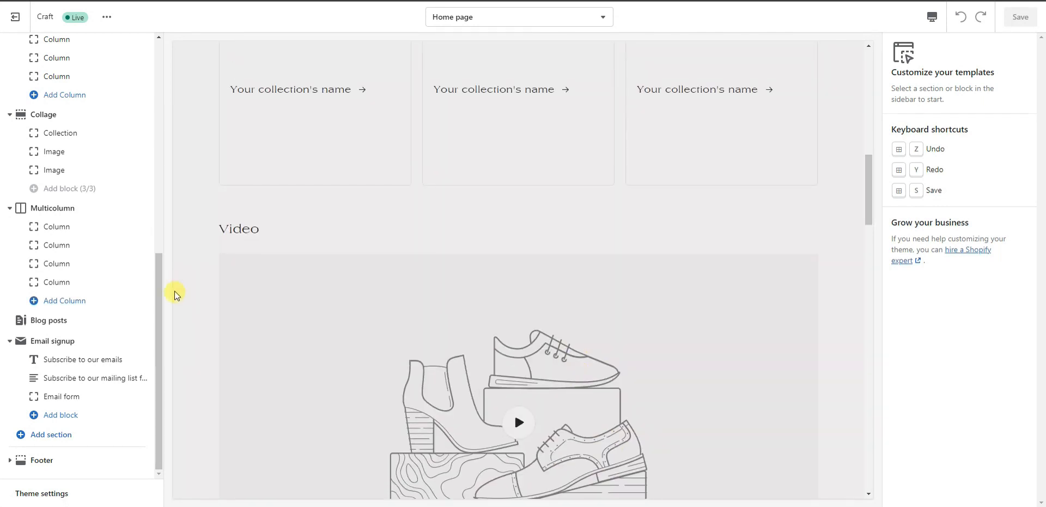
pyautogui.moveTo(157, 315); pyautogui.dragTo(143, 104)
pyautogui.scroll(4, 416, 330)
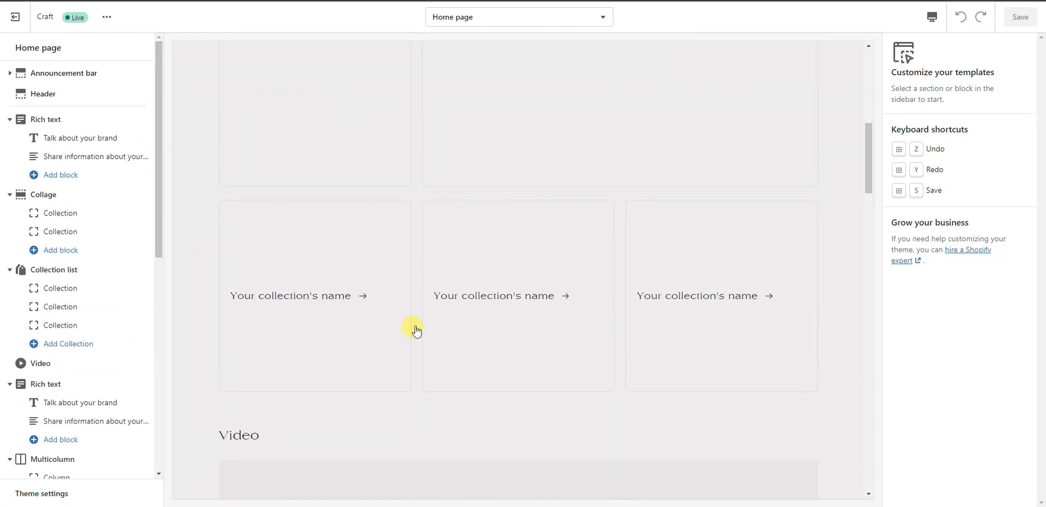
pyautogui.scroll(3, 578, 316)
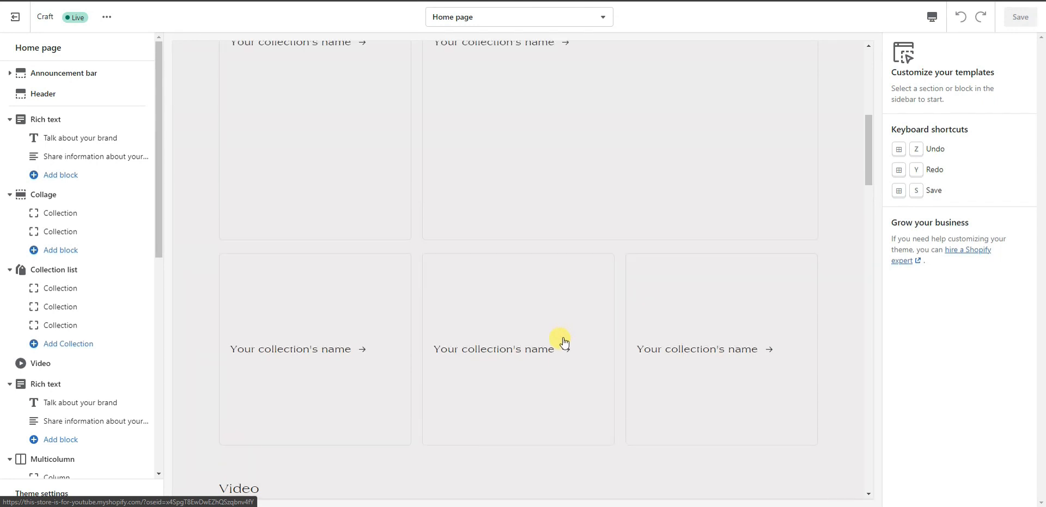
pyautogui.scroll(7, 565, 345)
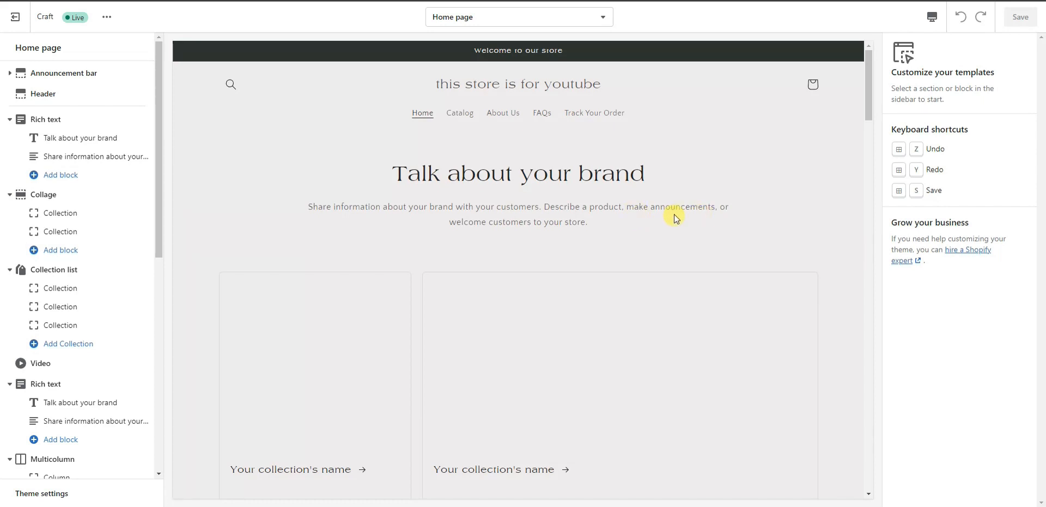
pyautogui.scroll(-3, 674, 218)
pyautogui.scroll(3, 746, 224)
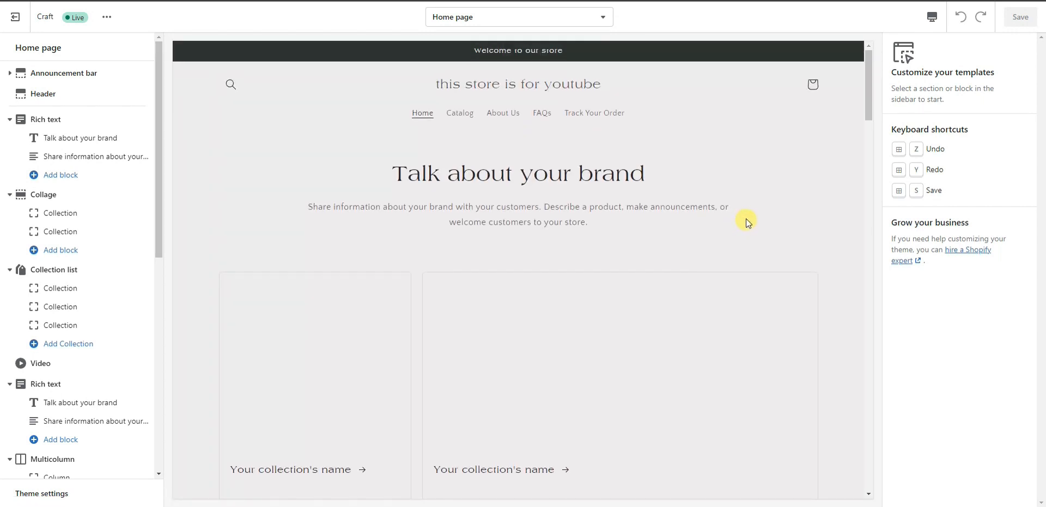
pyautogui.scroll(-1, 748, 222)
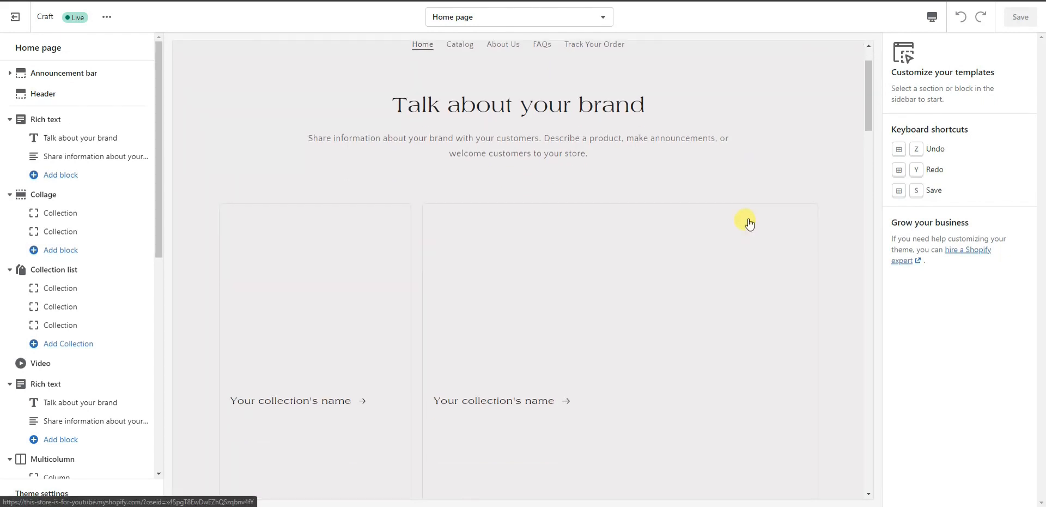
pyautogui.scroll(1, 746, 217)
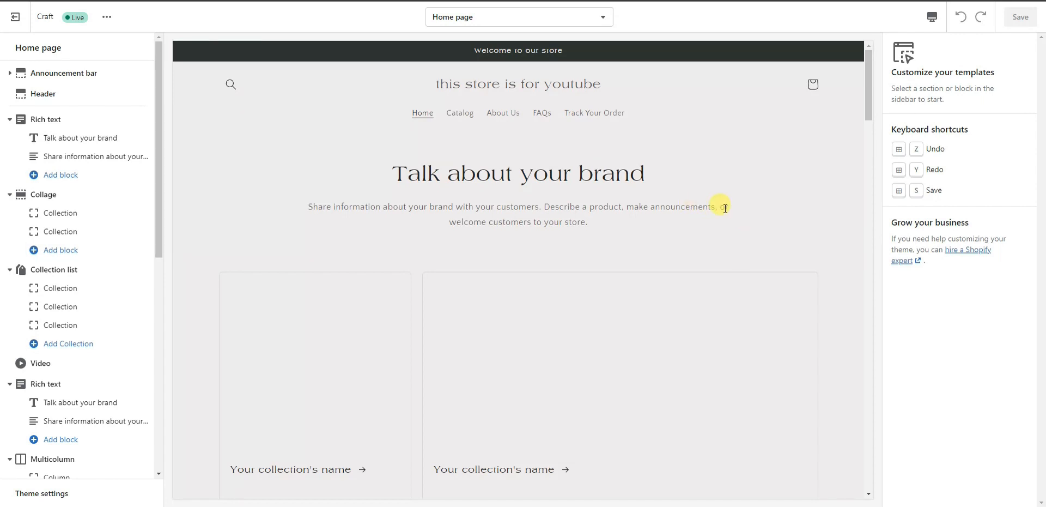
pyautogui.scroll(-1, 681, 192)
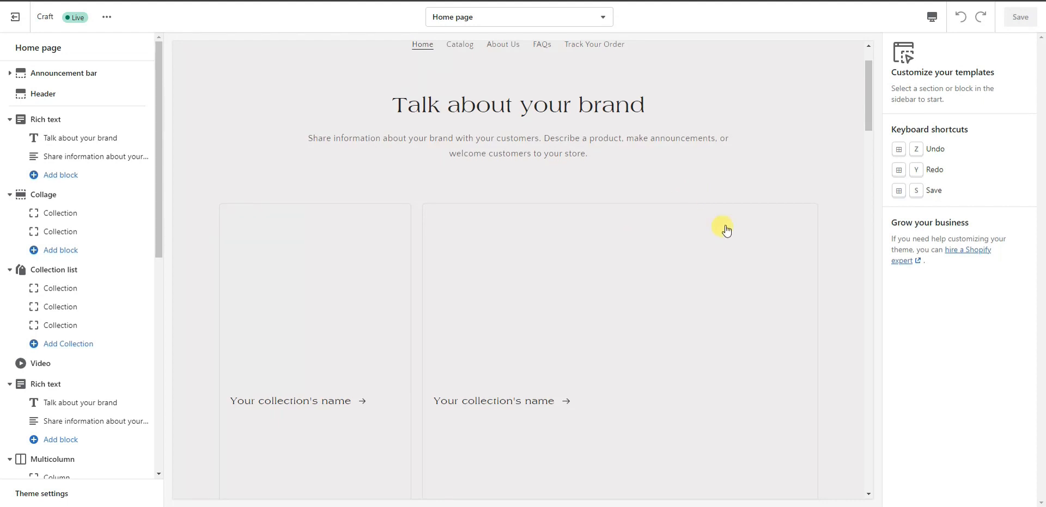
pyautogui.scroll(-1, 725, 227)
pyautogui.scroll(-1, 684, 294)
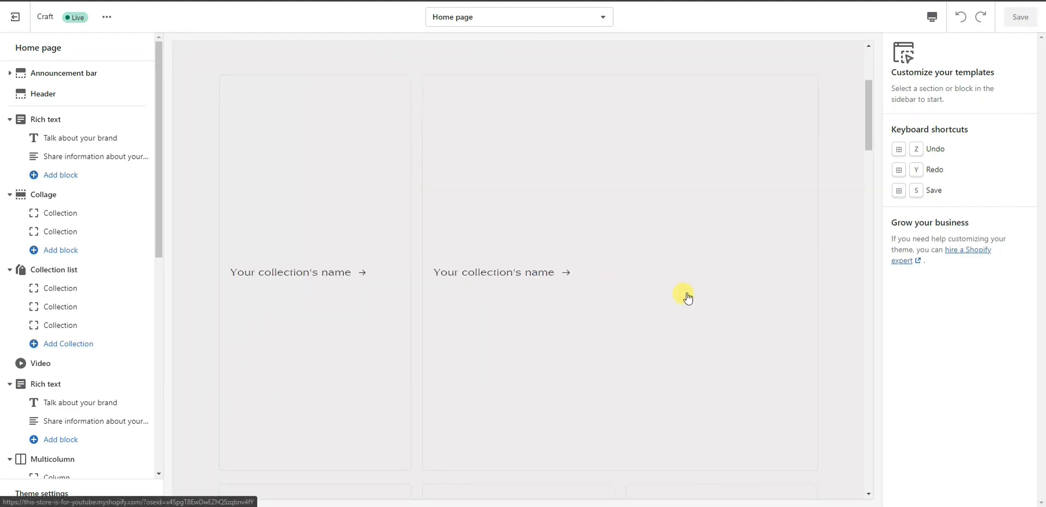
pyautogui.scroll(2, 719, 289)
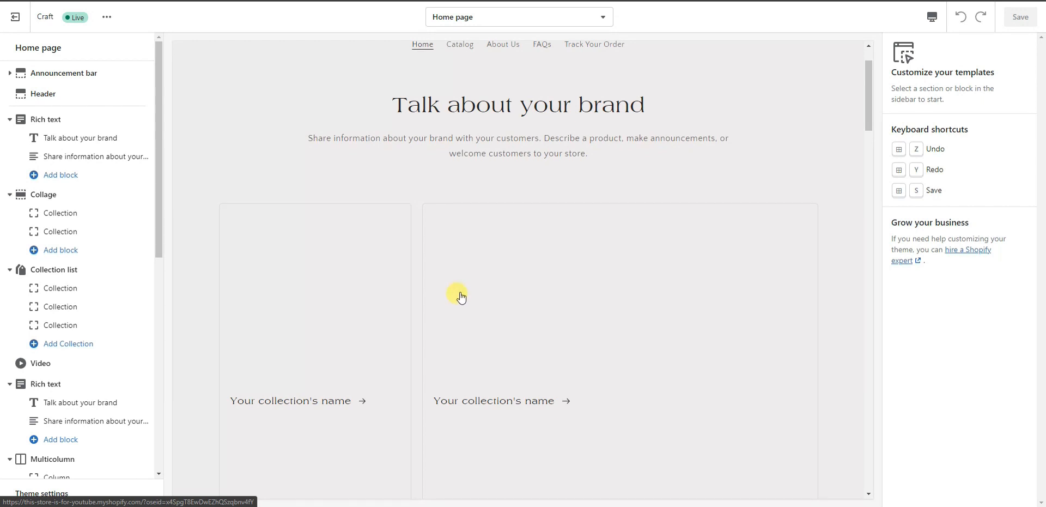
pyautogui.scroll(2, 460, 297)
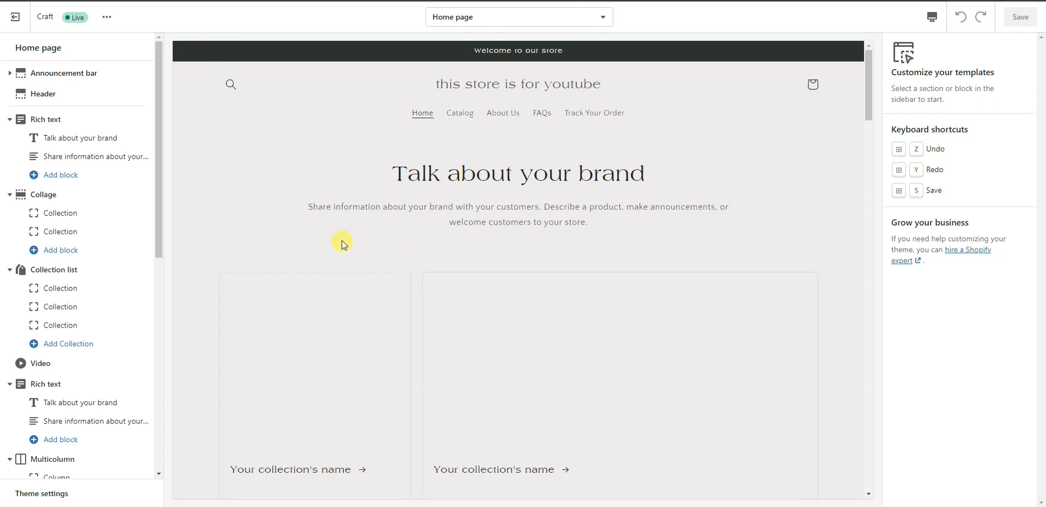
# Step: Upload the Jake's Cookies logo as the header's logo image and set its custom width to 250 px
pyautogui.click(78, 99)
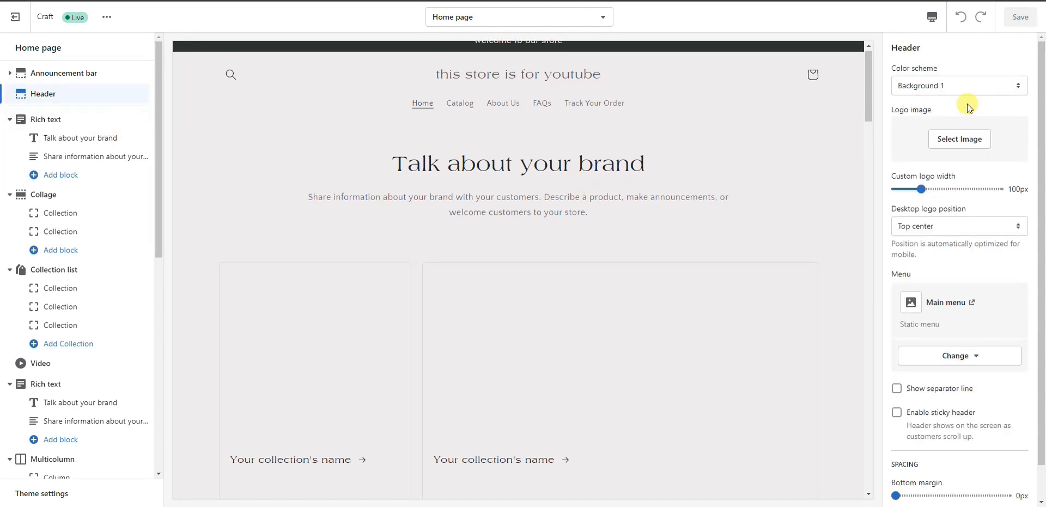
pyautogui.click(957, 147)
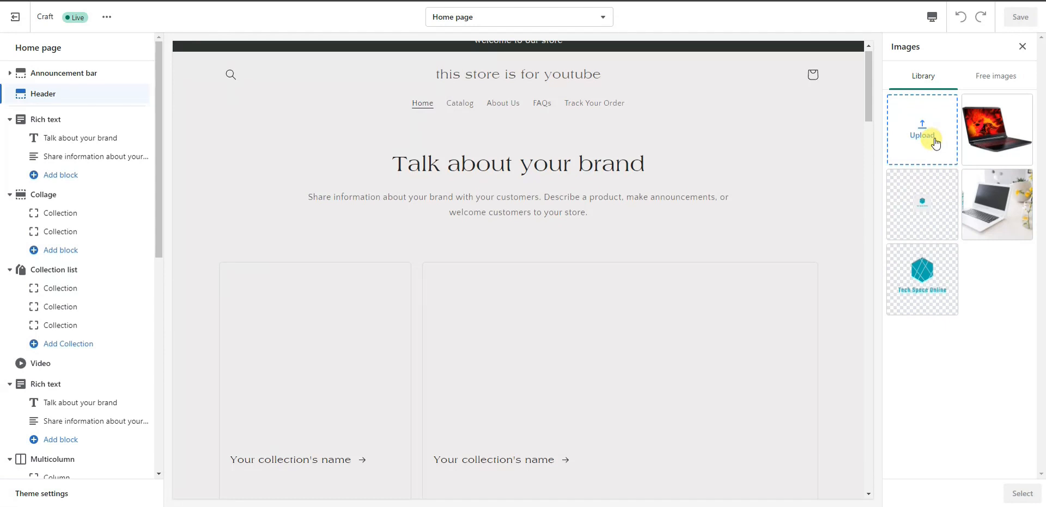
pyautogui.click(932, 139)
pyautogui.click(484, 292)
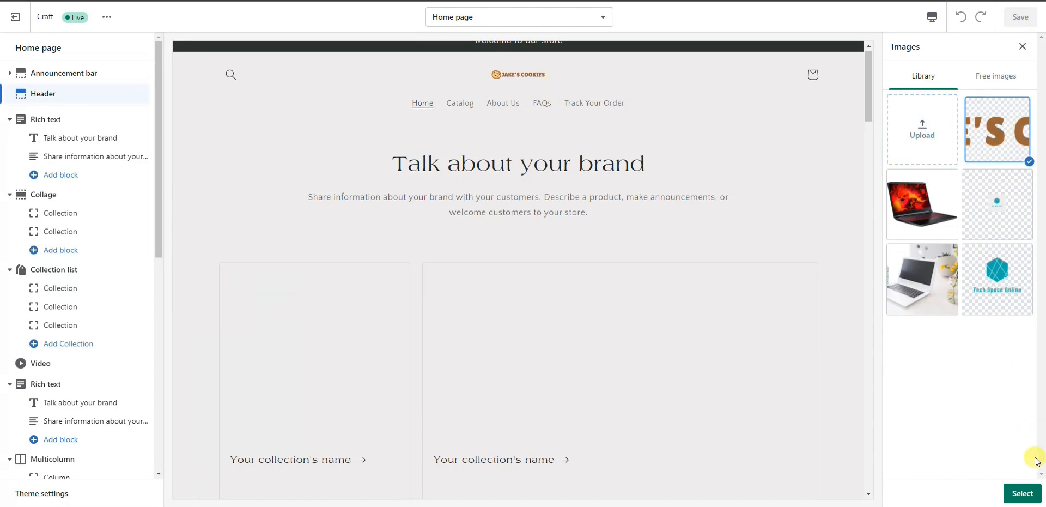
pyautogui.click(1023, 494)
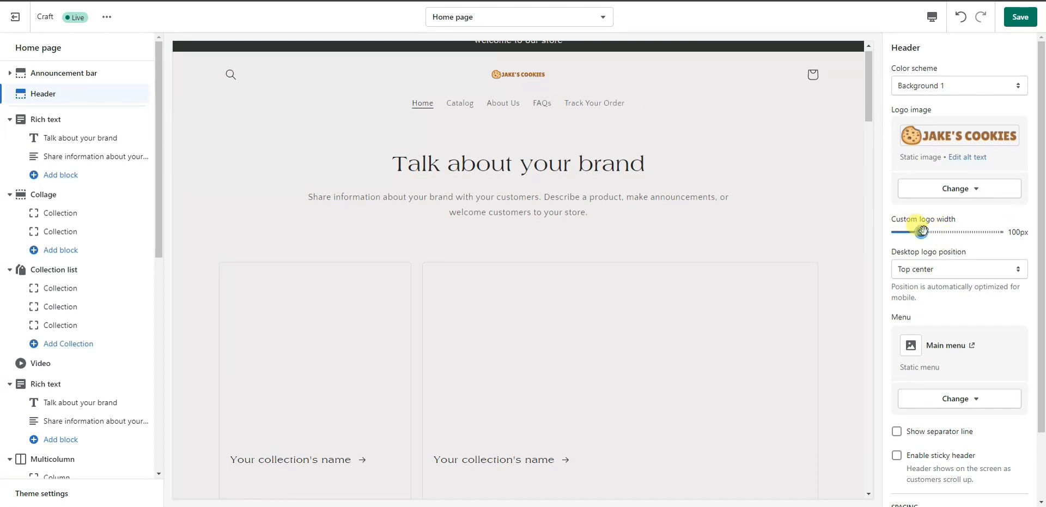
pyautogui.moveTo(921, 232); pyautogui.dragTo(1018, 235)
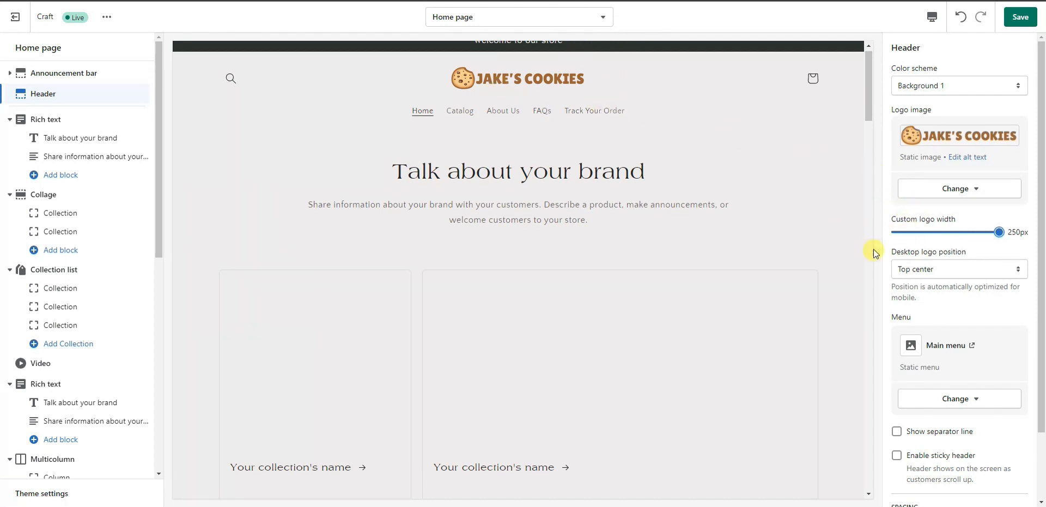
# Step: Try the Middle left and Top left desktop logo positions, and set the position back to Top center
pyautogui.click(962, 272)
pyautogui.click(953, 284)
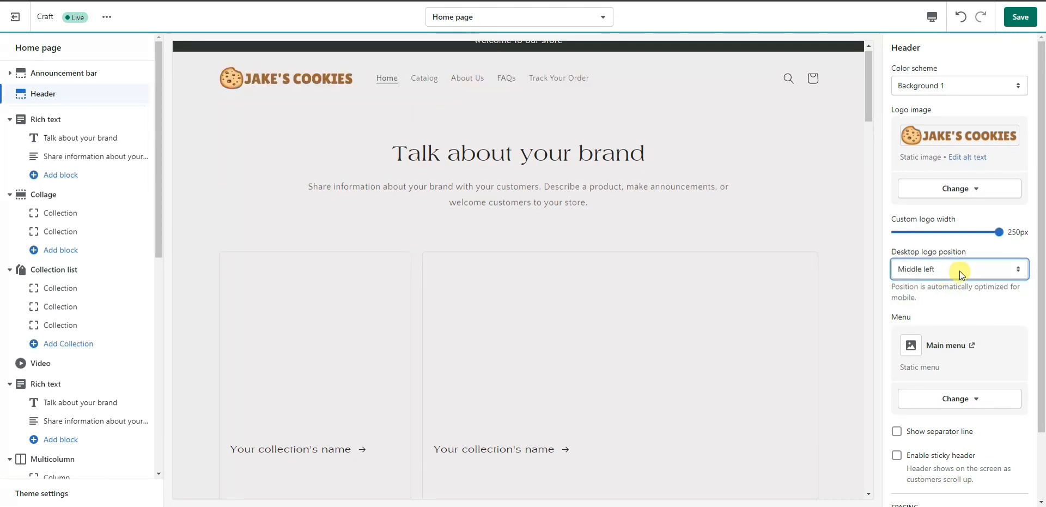
pyautogui.click(960, 270)
pyautogui.click(954, 294)
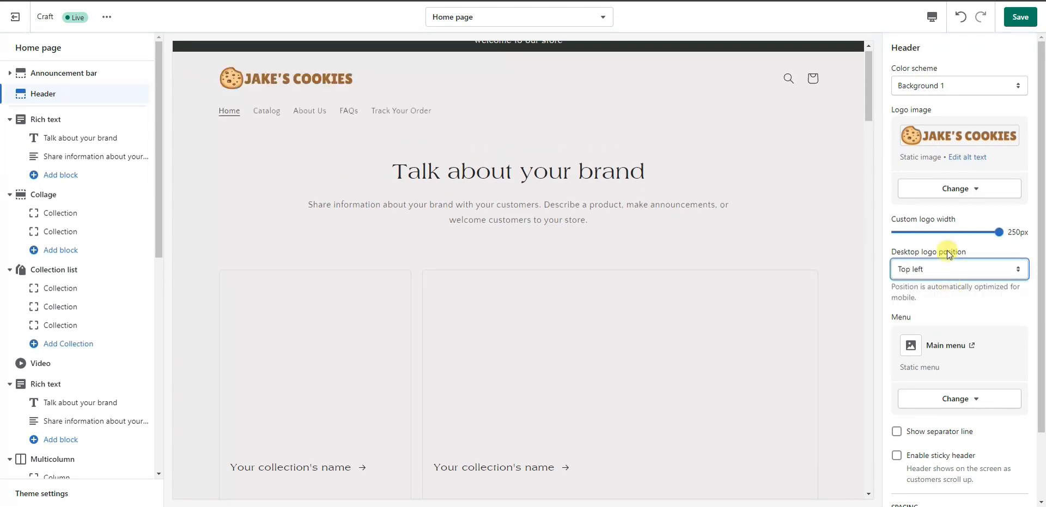
pyautogui.click(949, 268)
pyautogui.click(945, 303)
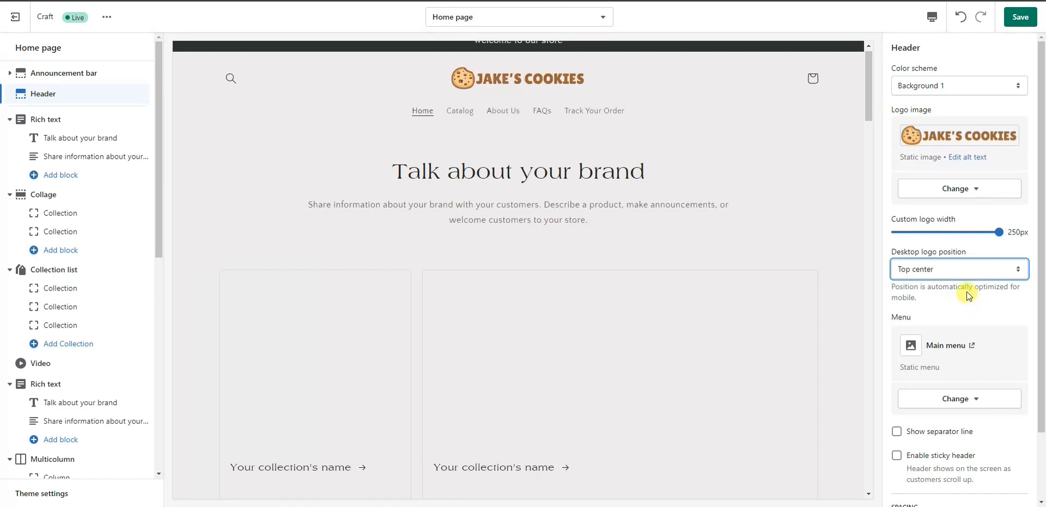
# Step: Turn on the header's separator line, toggle the sticky header on and back off, and save the theme
pyautogui.scroll(-2, 989, 294)
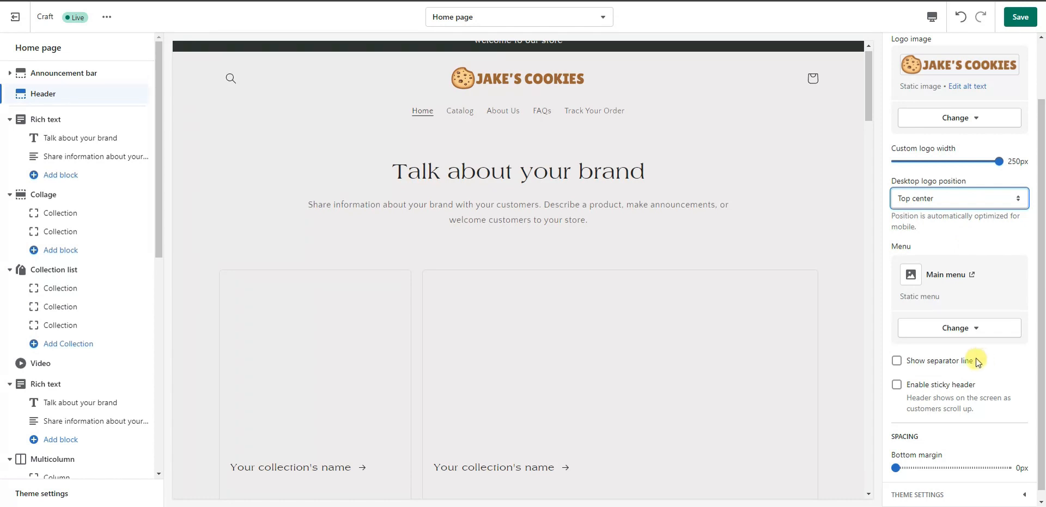
pyautogui.click(930, 364)
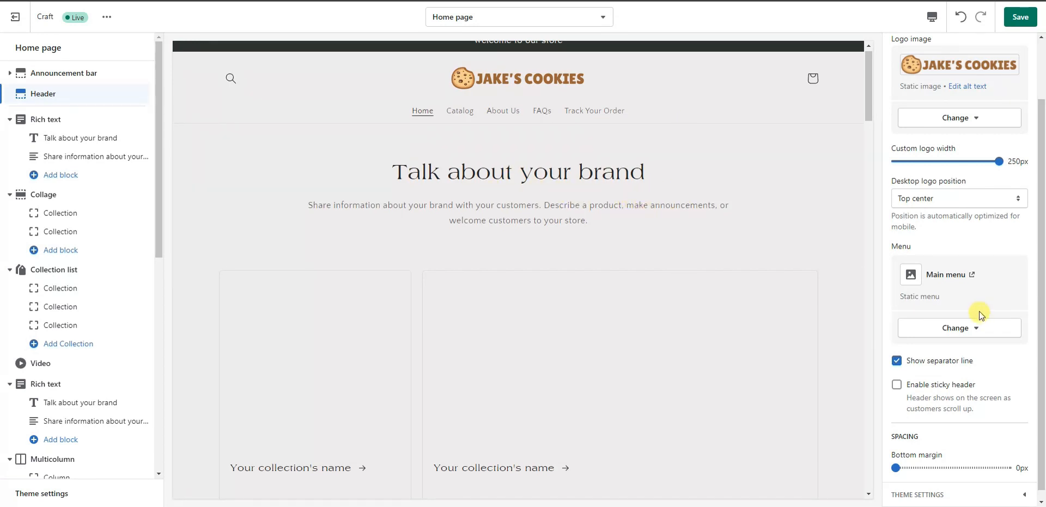
pyautogui.scroll(-1, 969, 325)
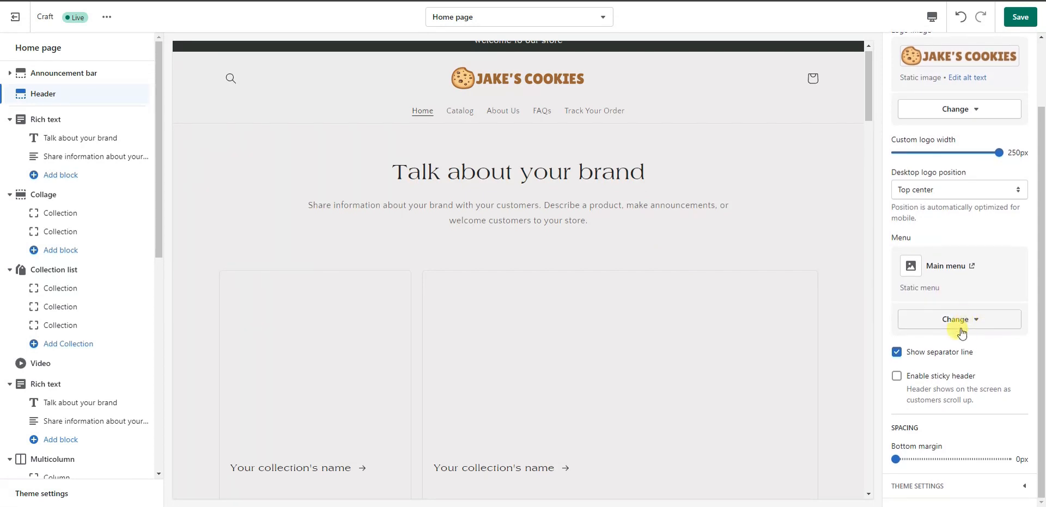
pyautogui.click(954, 375)
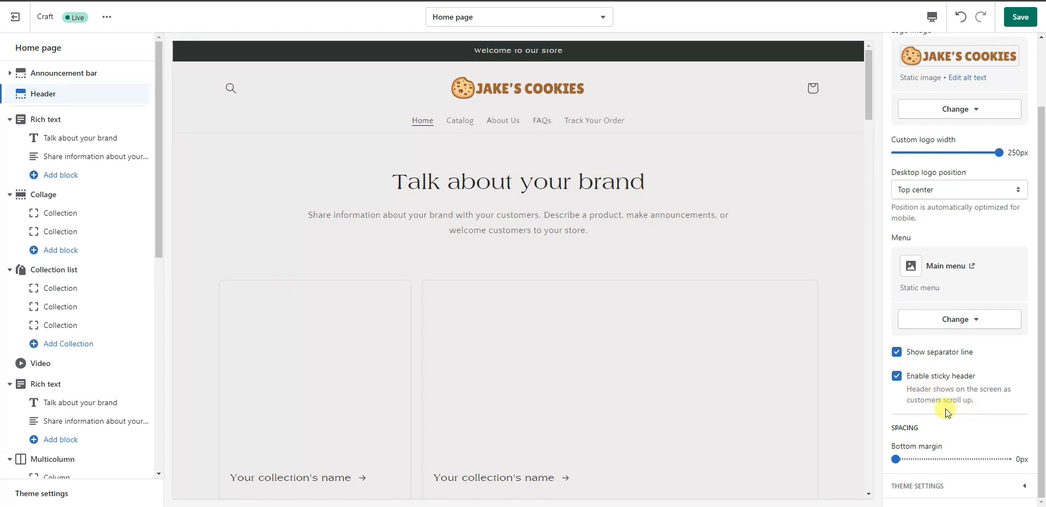
pyautogui.click(955, 377)
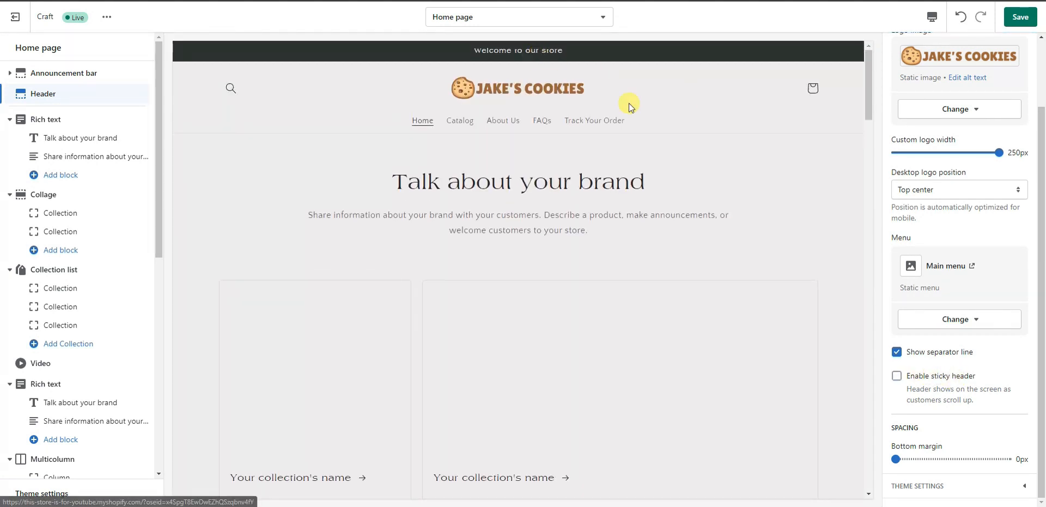
pyautogui.scroll(2, 1008, 318)
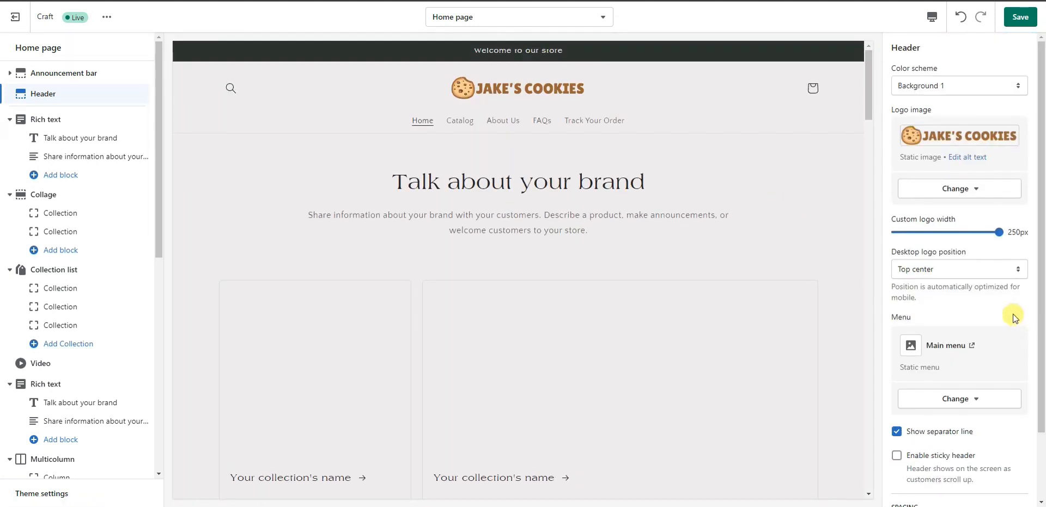
pyautogui.click(1019, 26)
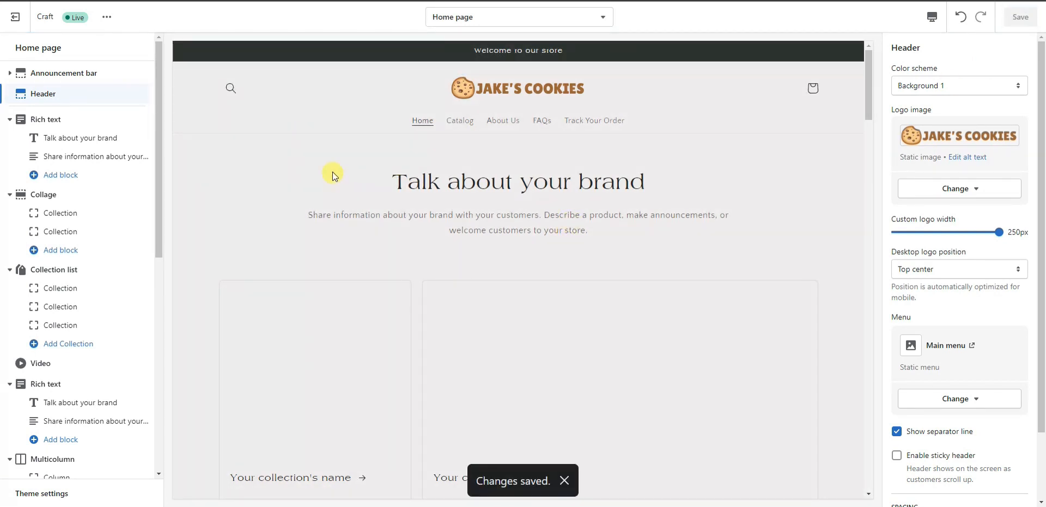
# Step: Set the announcement bar's text to "Order Online For In Store Pickup Or Local Delivery" and view its color scheme options
pyautogui.click(103, 73)
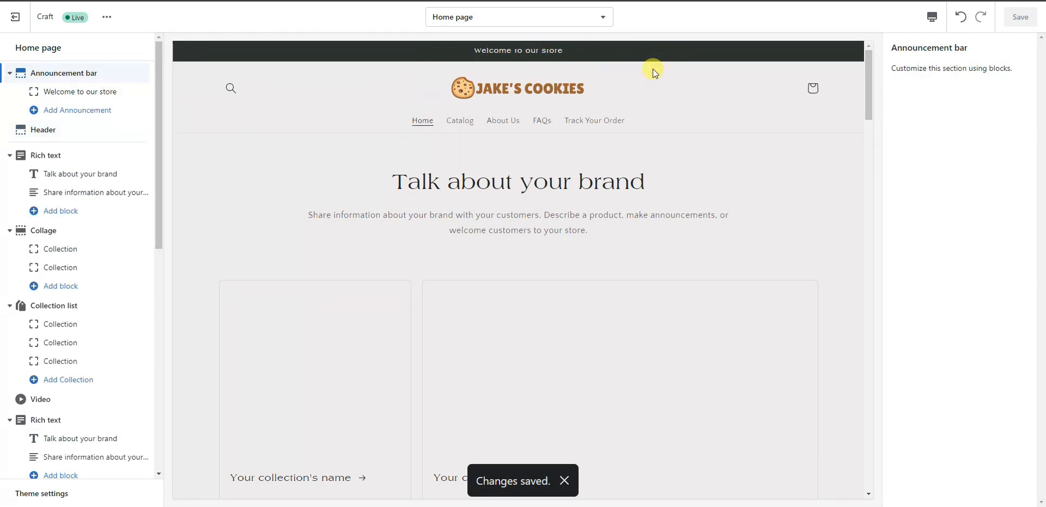
pyautogui.click(91, 99)
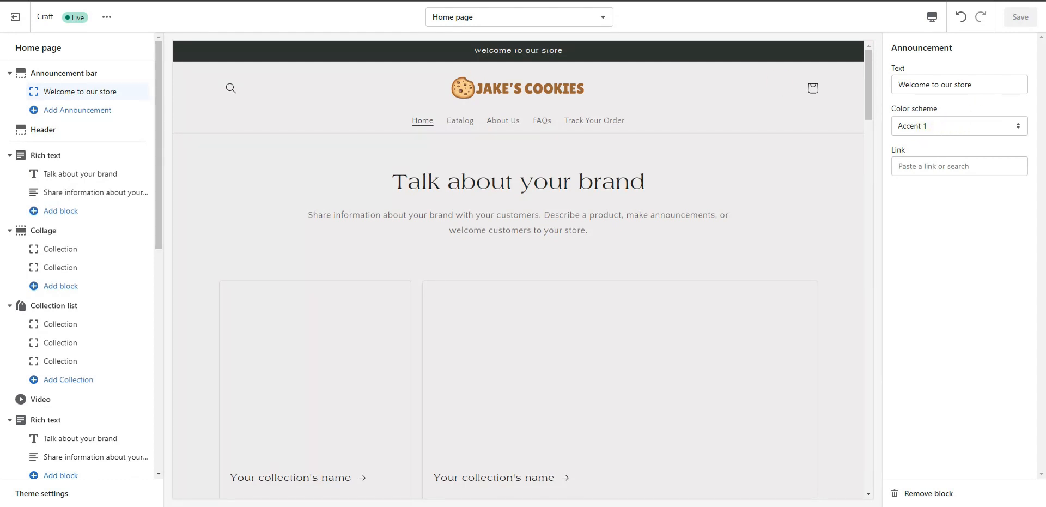
pyautogui.tripleClick(979, 86)
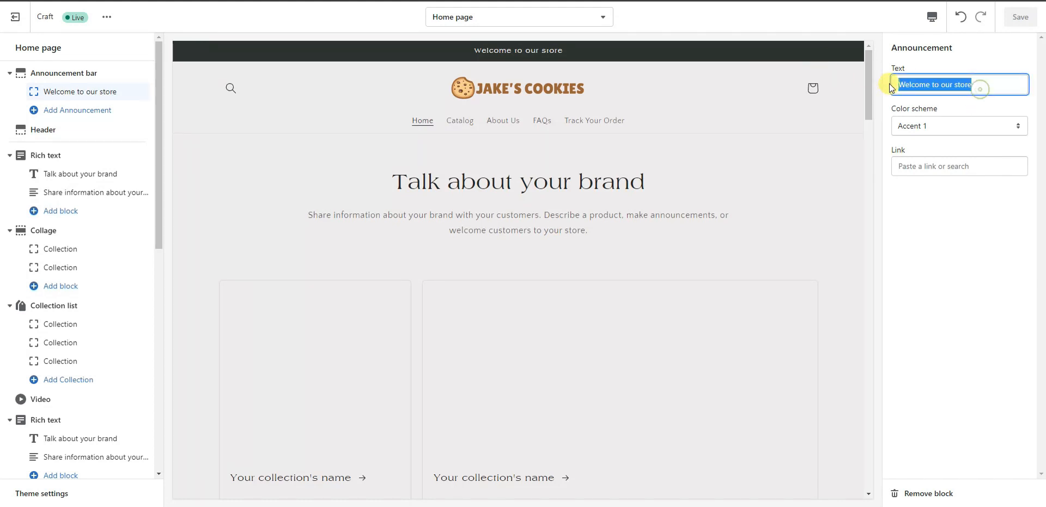
pyautogui.write('Order Online For In Store Pickup Or Local Delivery')
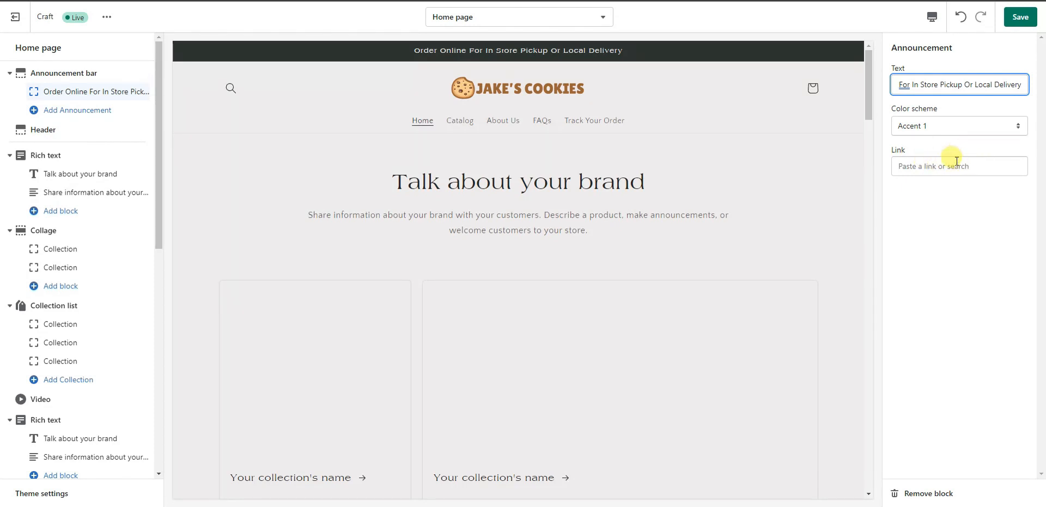
pyautogui.click(947, 146)
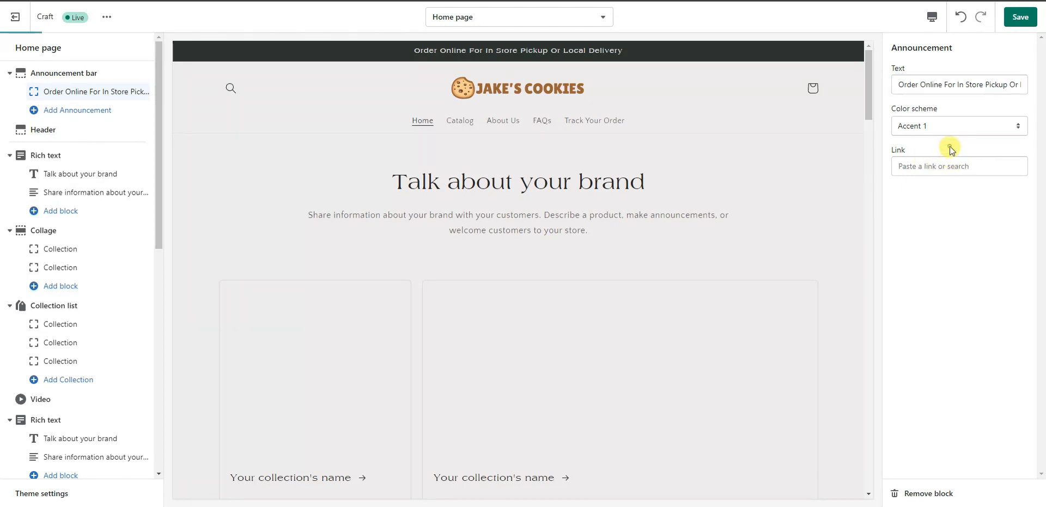
pyautogui.click(979, 130)
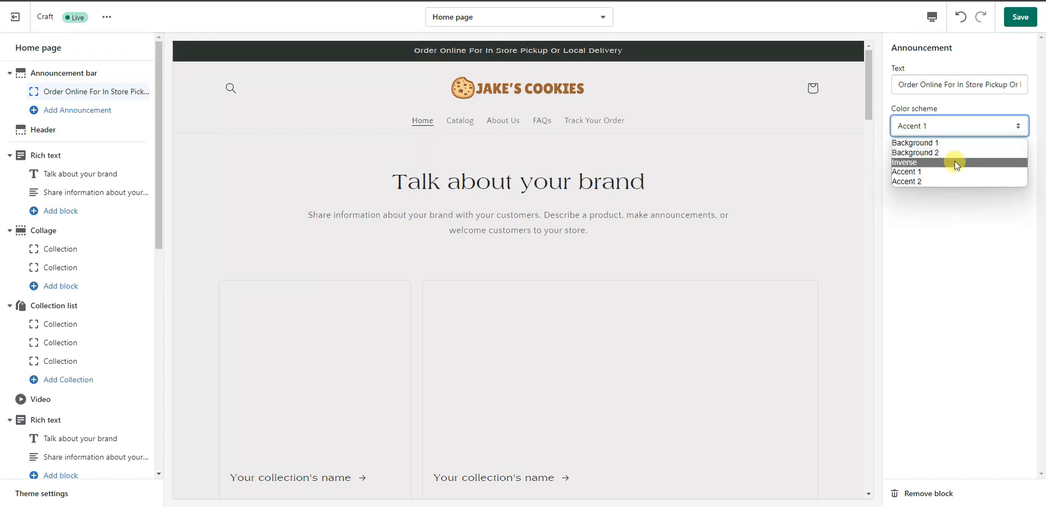
pyautogui.click(981, 105)
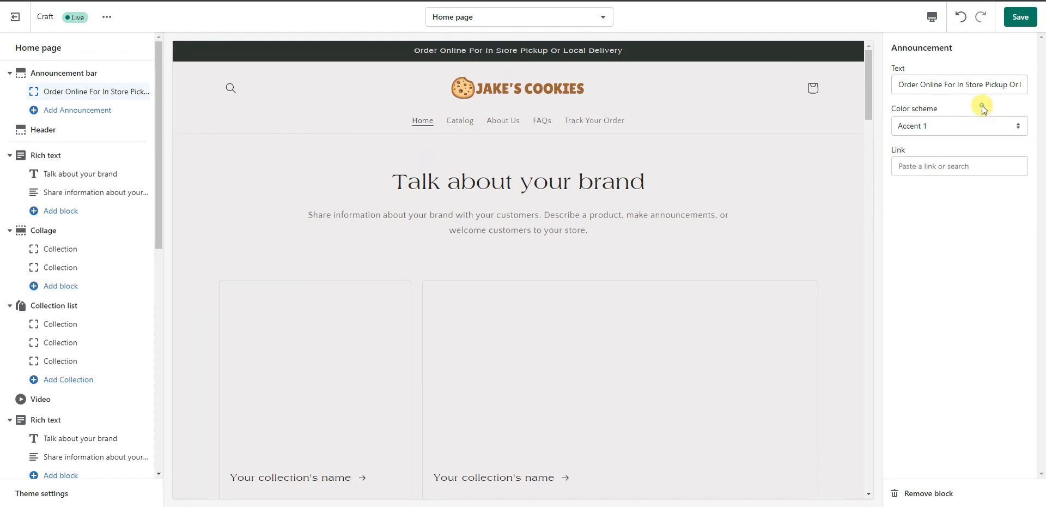
# Step: Save the announcement bar changes and open the color options in the theme settings
pyautogui.click(1020, 21)
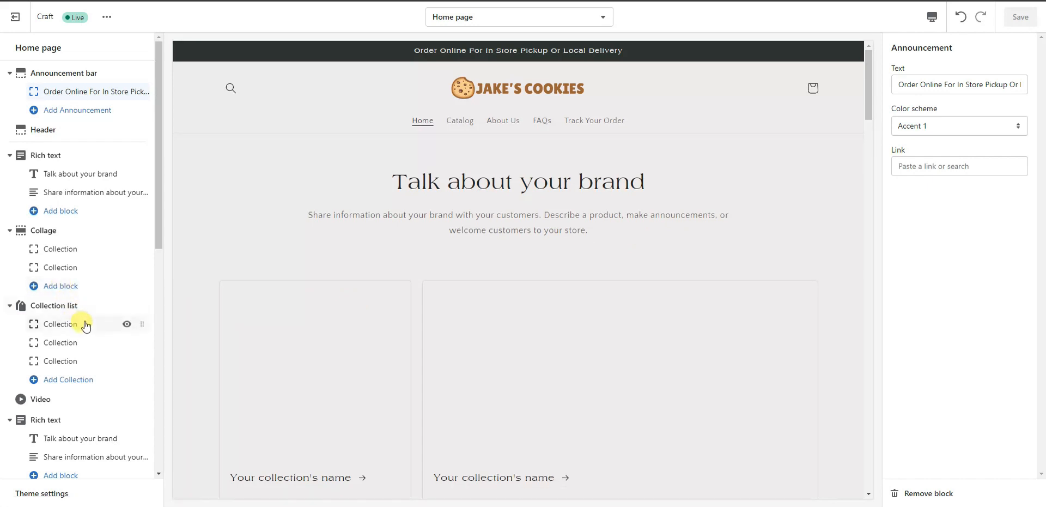
pyautogui.click(57, 492)
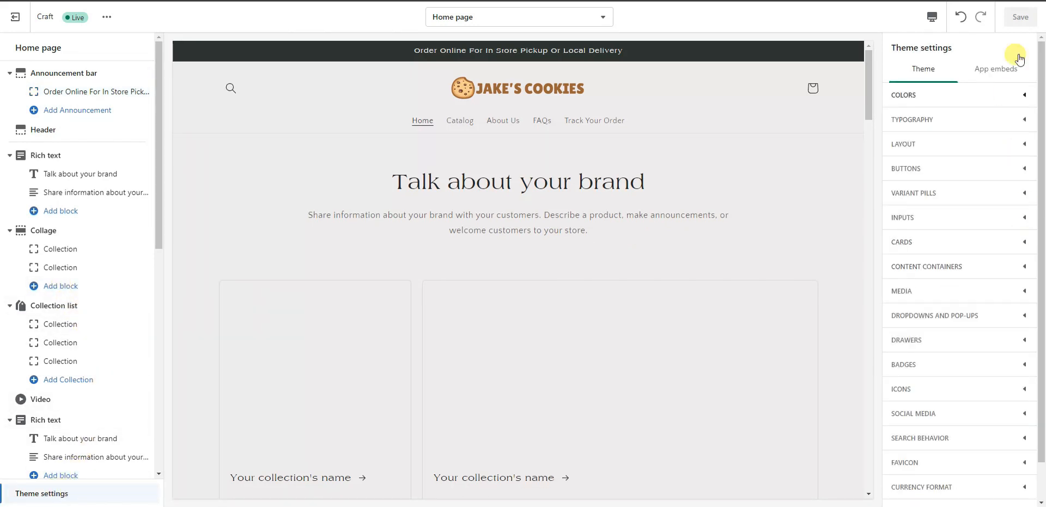
pyautogui.click(987, 103)
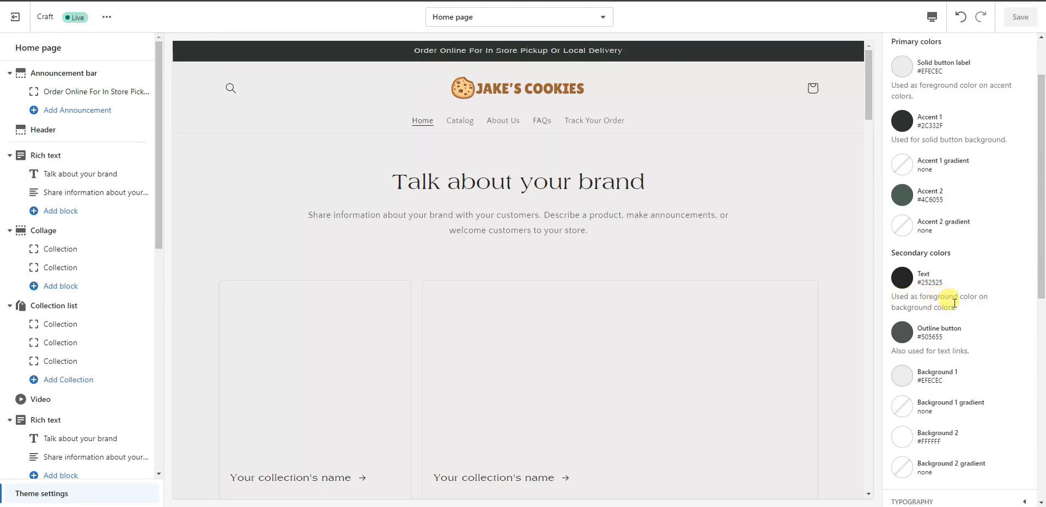
pyautogui.scroll(2, 960, 307)
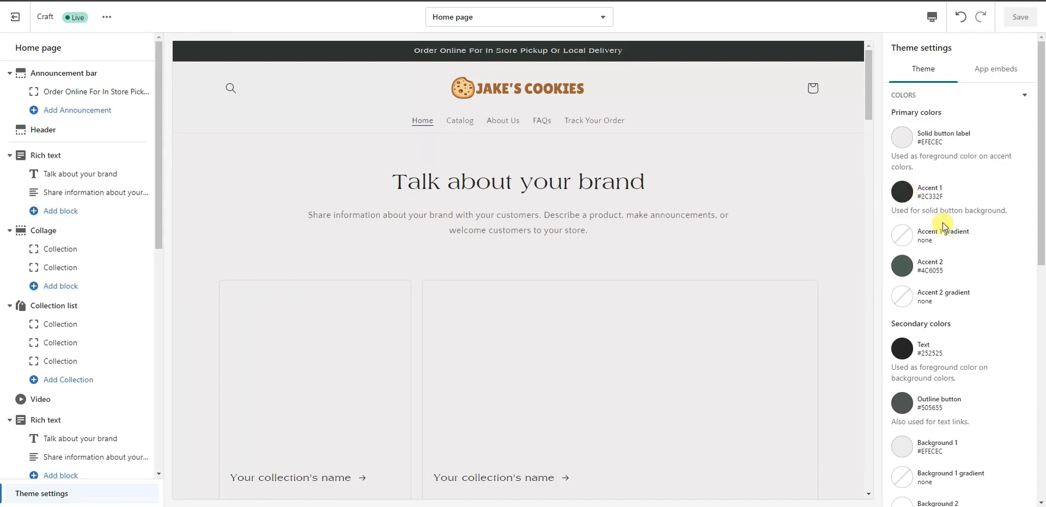
# Step: Switch to imagecolorpicker.com, copy the logo's brown hex code 9a6430, and return to the Shopify theme editor
pyautogui.hotkey('ctrl', 'Tab')
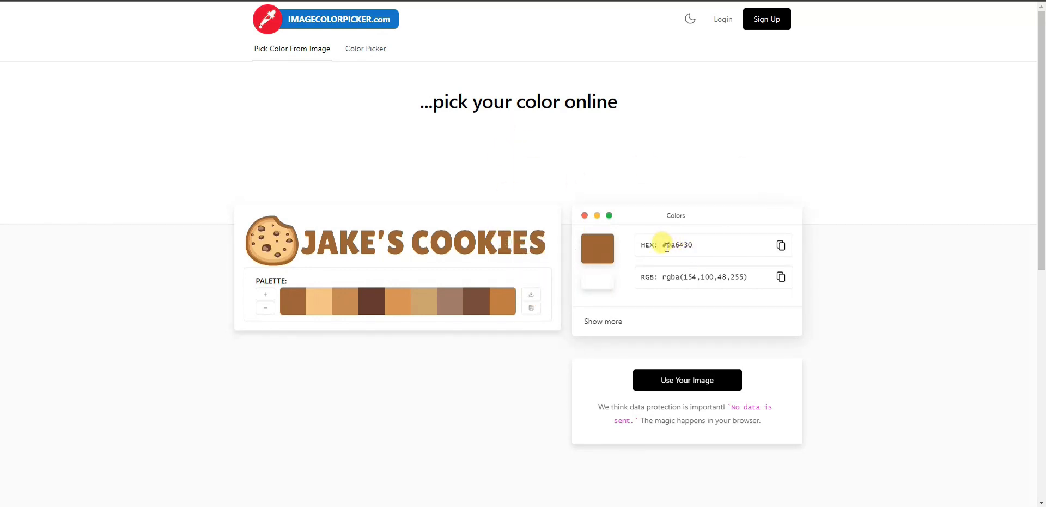
pyautogui.moveTo(667, 247); pyautogui.dragTo(696, 248)
pyautogui.hotkey('ctrl', 'c')
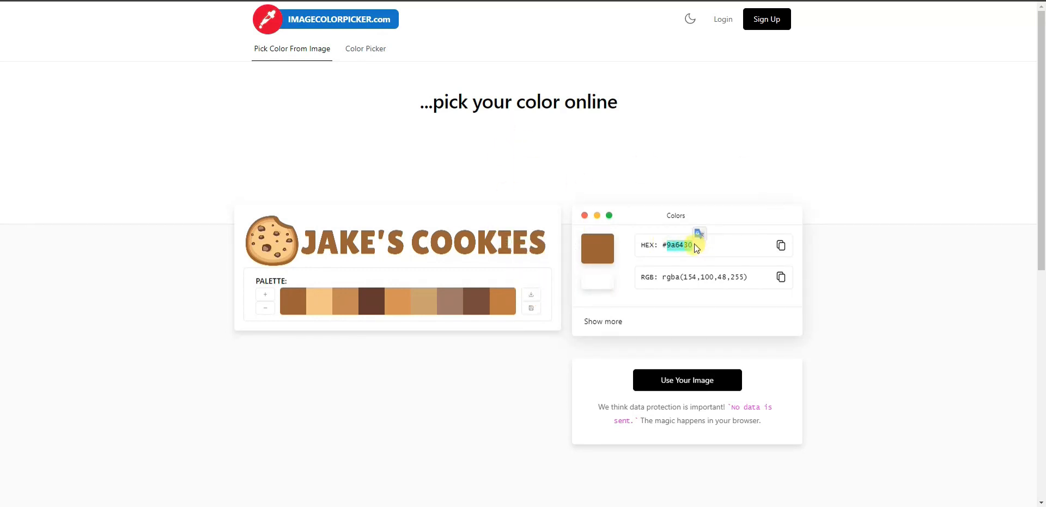
pyautogui.click(703, 1)
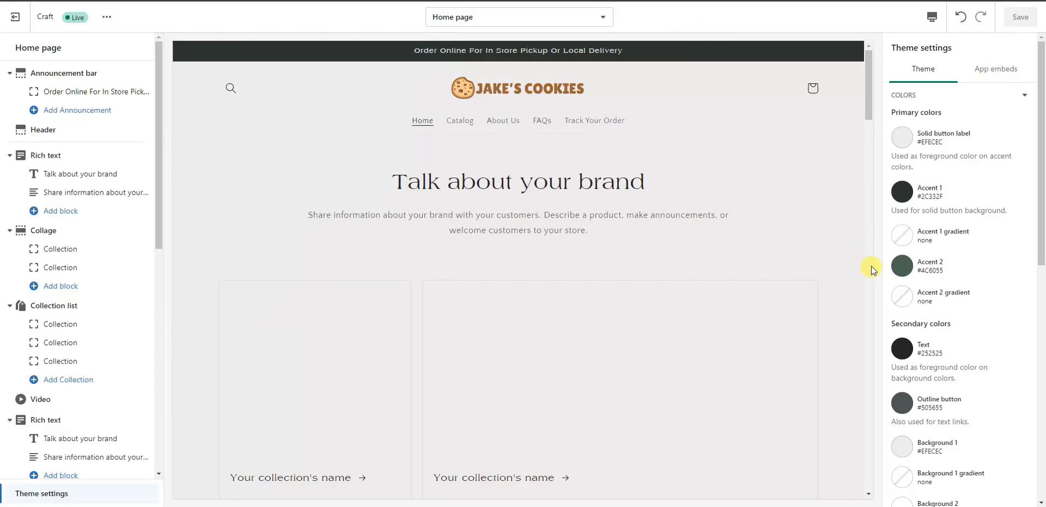
# Step: Set the theme's Accent 1 color to the copied #9A6430 and check it in the home page preview
pyautogui.click(895, 193)
pyautogui.moveTo(969, 311); pyautogui.dragTo(945, 311)
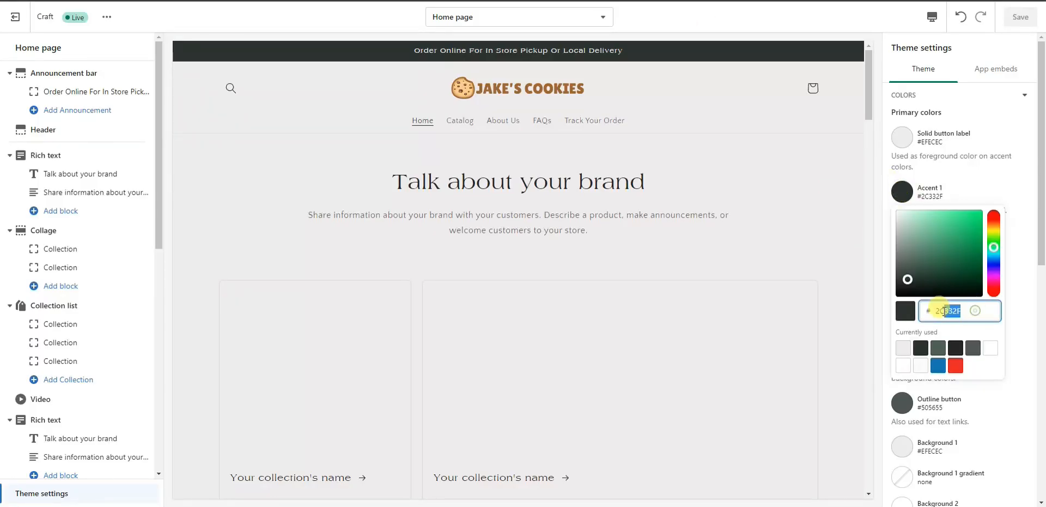
pyautogui.hotkey('ctrl', 'v')
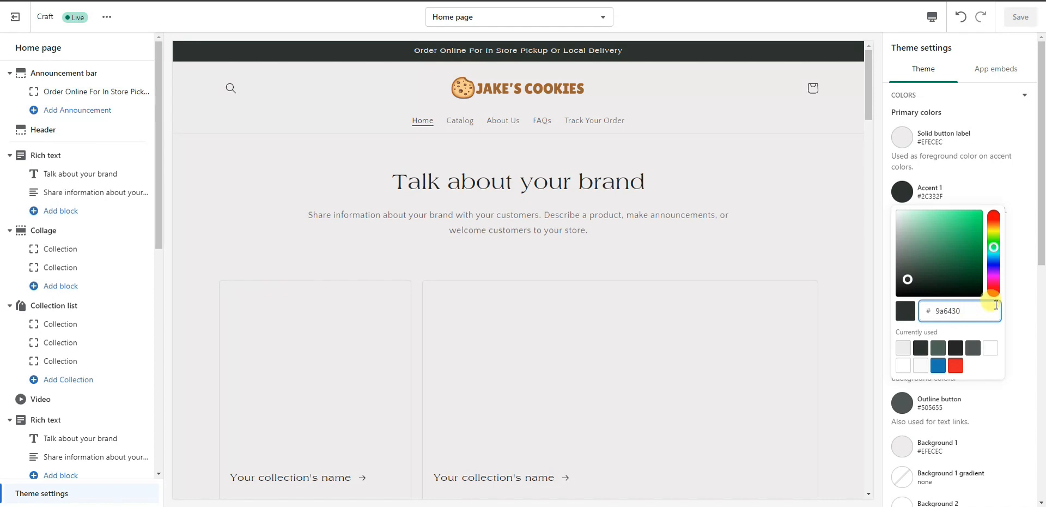
pyautogui.click(1011, 307)
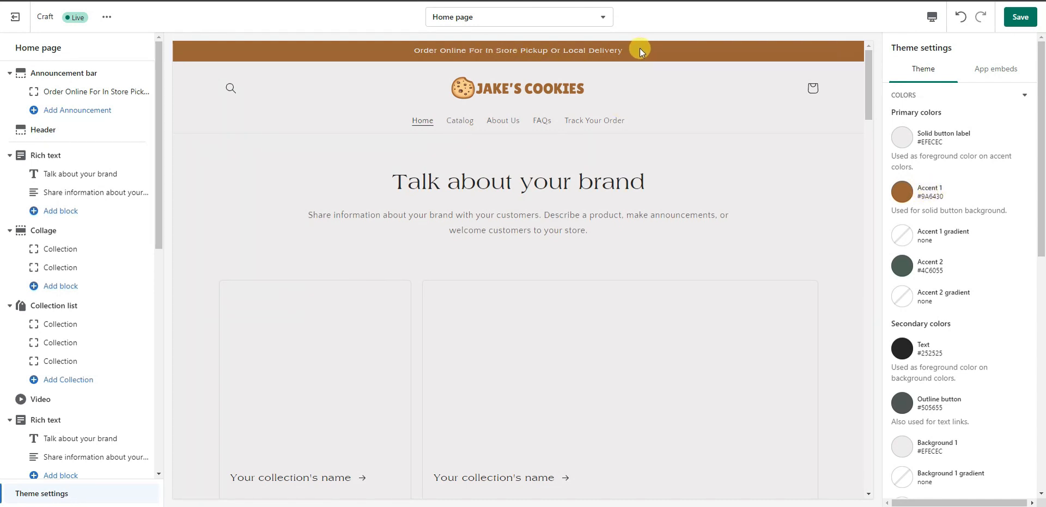
pyautogui.scroll(-3, 694, 120)
pyautogui.scroll(2, 689, 127)
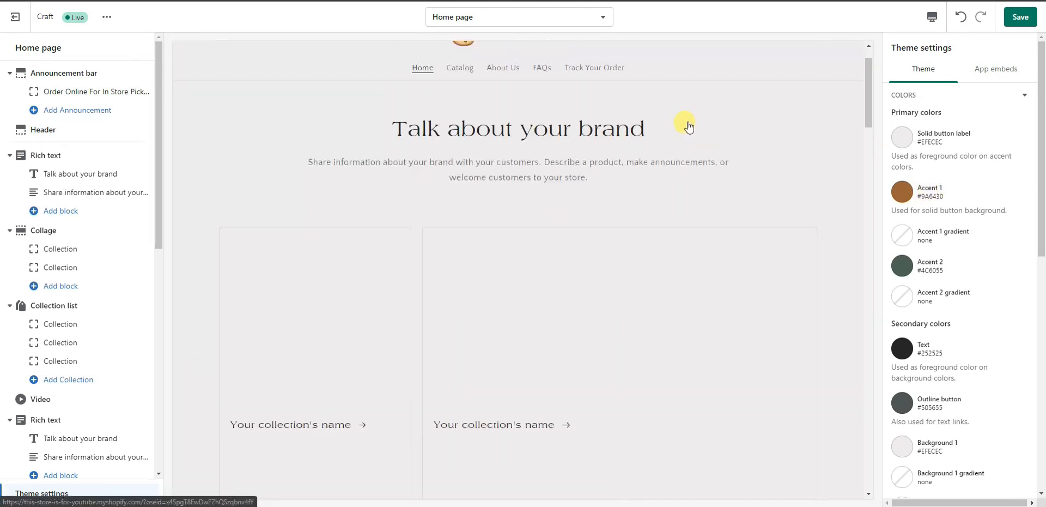
pyautogui.scroll(1, 690, 127)
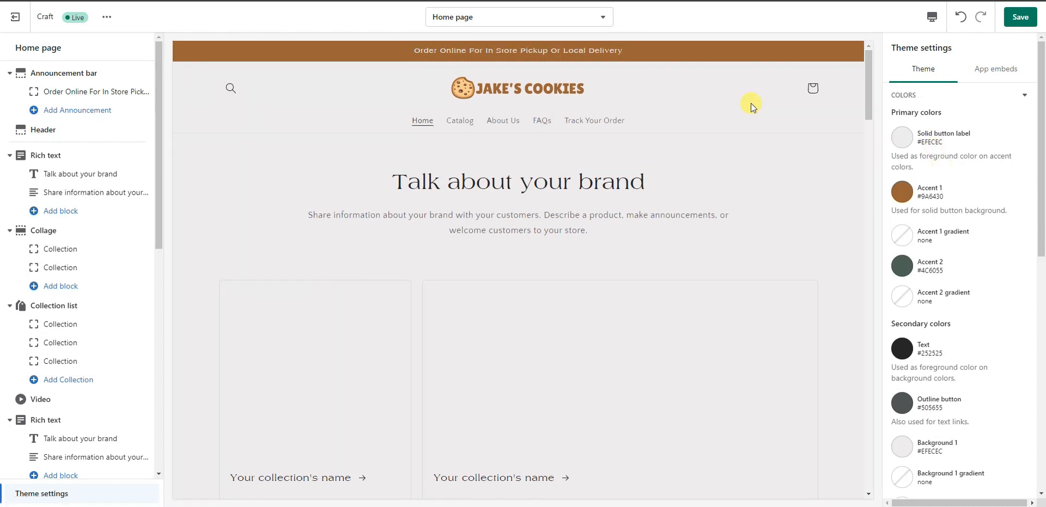
# Step: Set the secondary Text color to black (#000000) and save the theme
pyautogui.scroll(-2, 964, 265)
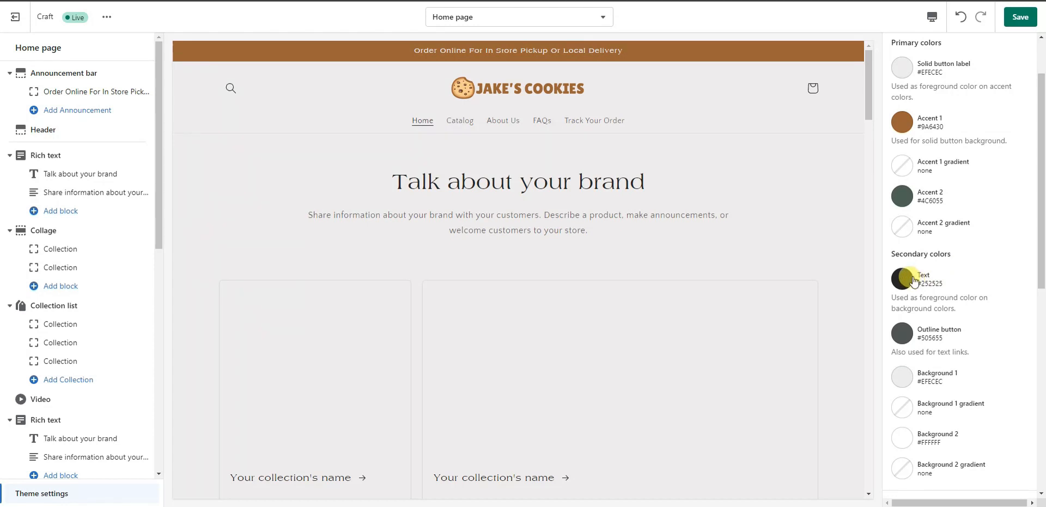
pyautogui.click(907, 287)
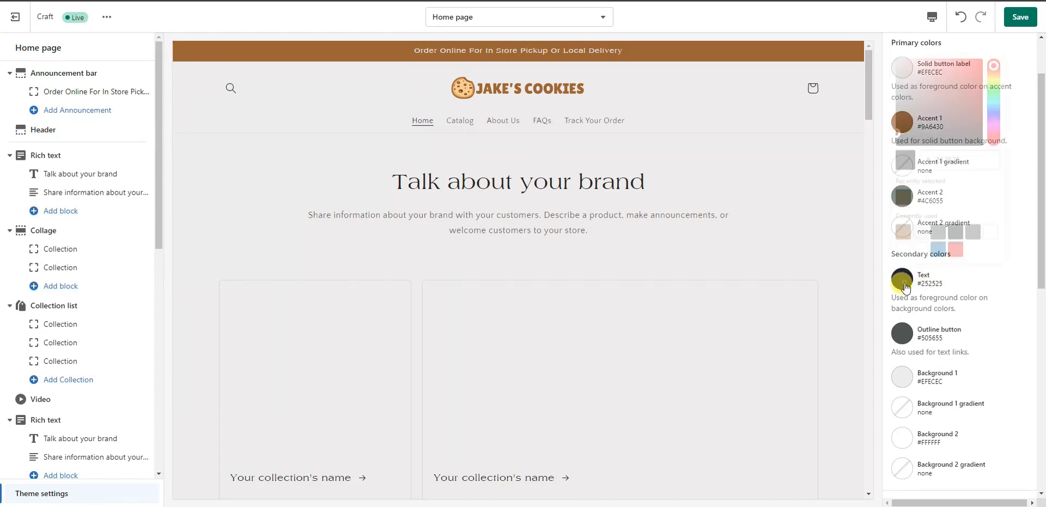
pyautogui.moveTo(957, 147); pyautogui.dragTo(1028, 168)
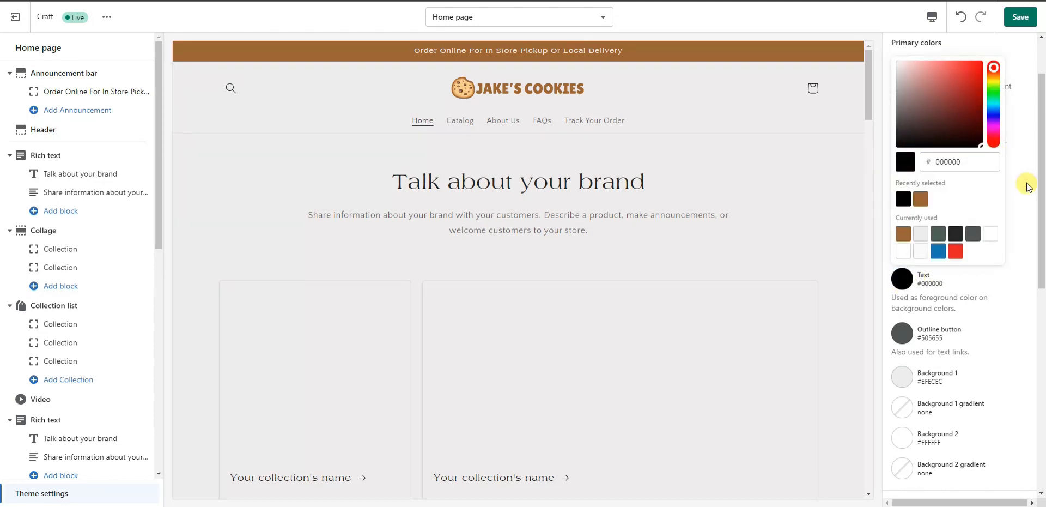
pyautogui.click(1019, 238)
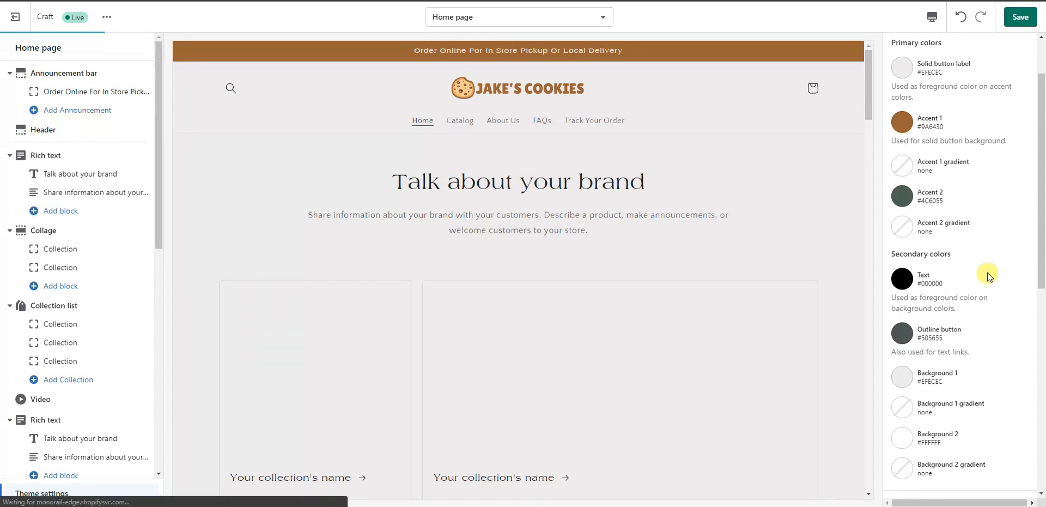
pyautogui.scroll(-2, 989, 275)
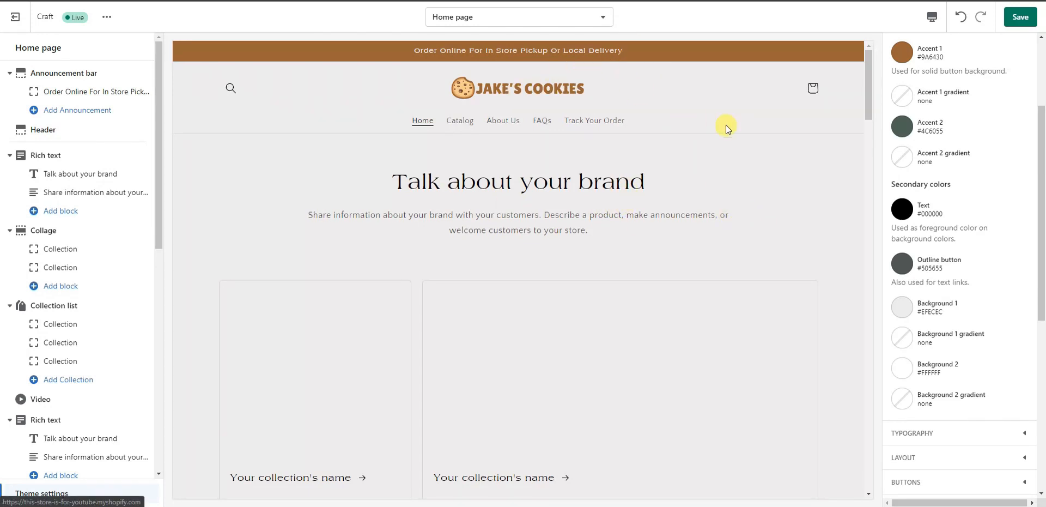
pyautogui.scroll(3, 979, 124)
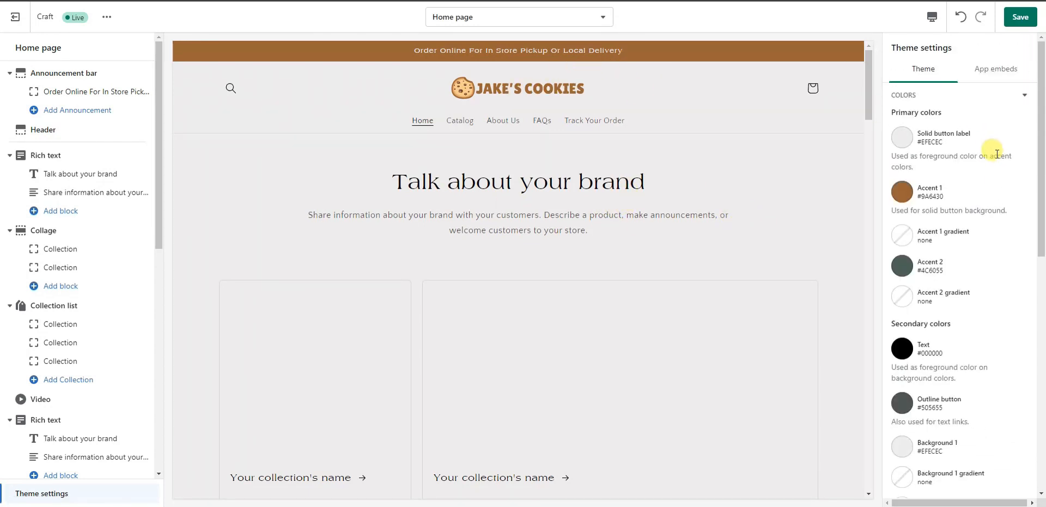
pyautogui.click(1021, 22)
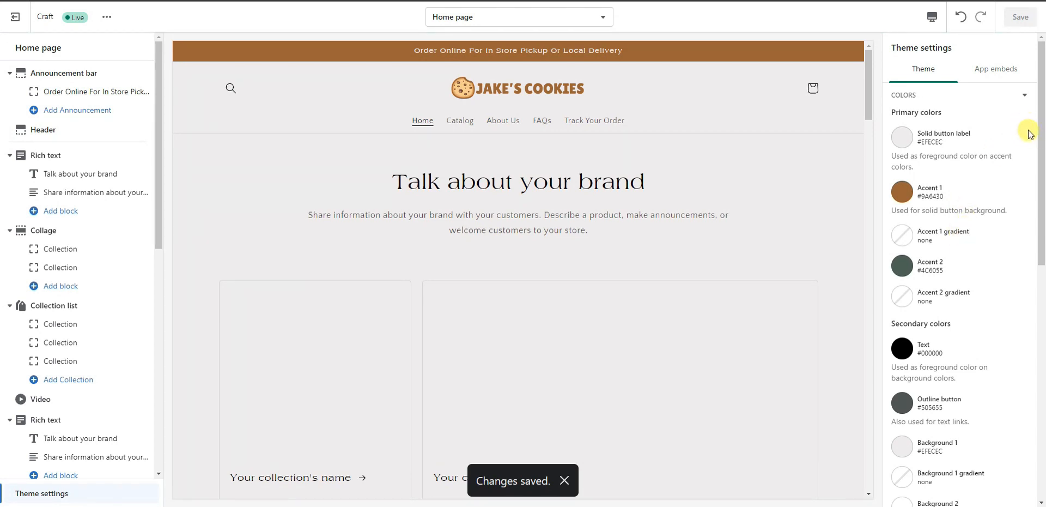
# Step: Close the color options and examine the typography settings for the heading and body fonts
pyautogui.moveTo(1041, 145); pyautogui.dragTo(1039, 93)
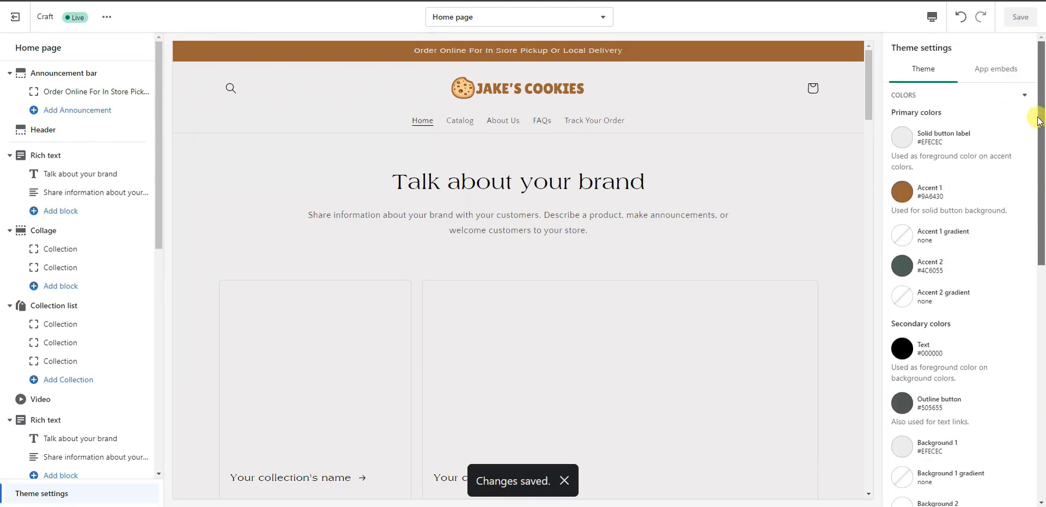
pyautogui.click(980, 99)
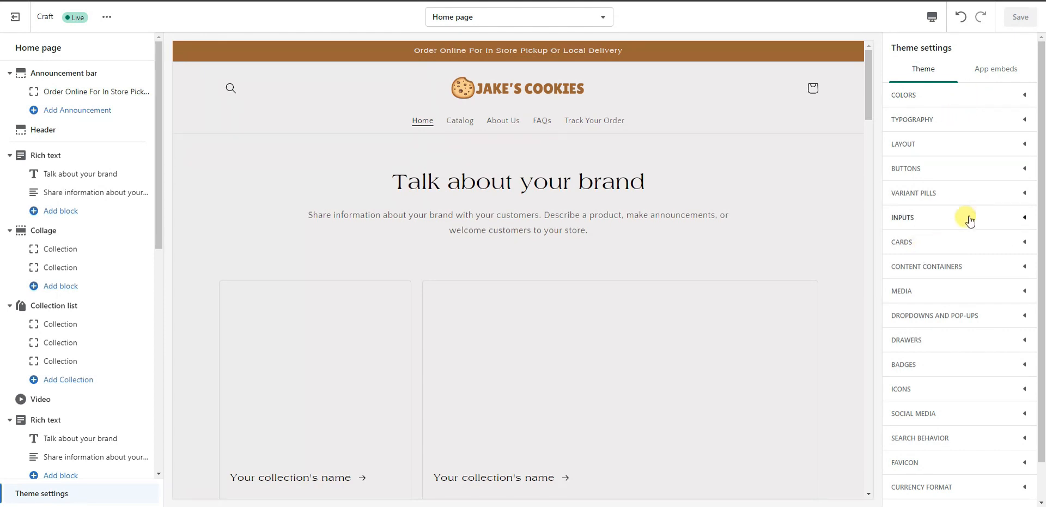
pyautogui.click(1005, 123)
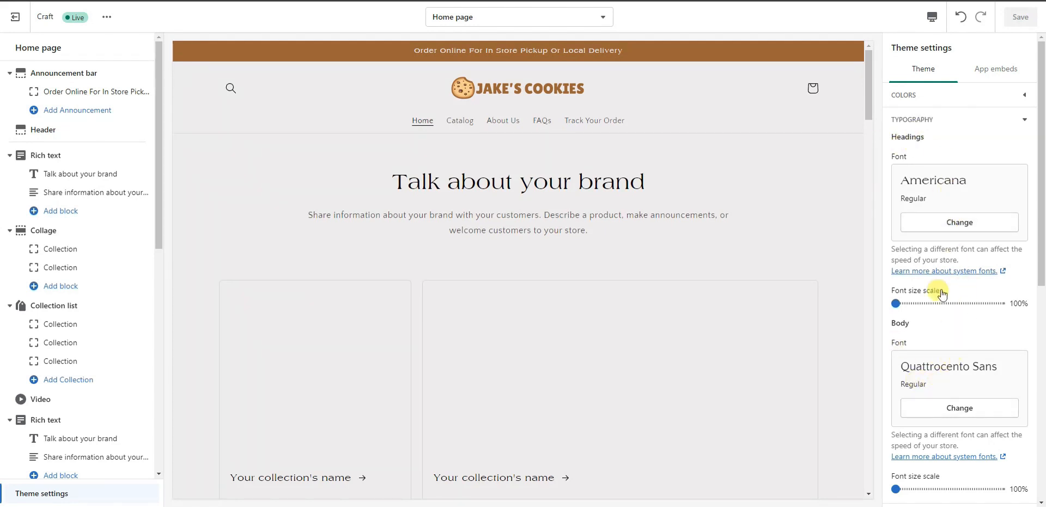
pyautogui.scroll(-2, 968, 355)
pyautogui.scroll(1, 969, 353)
pyautogui.scroll(1, 969, 352)
# Step: Browse the fonts available for headings, loading more of them, and close the font list and typography settings without choosing one
pyautogui.click(959, 221)
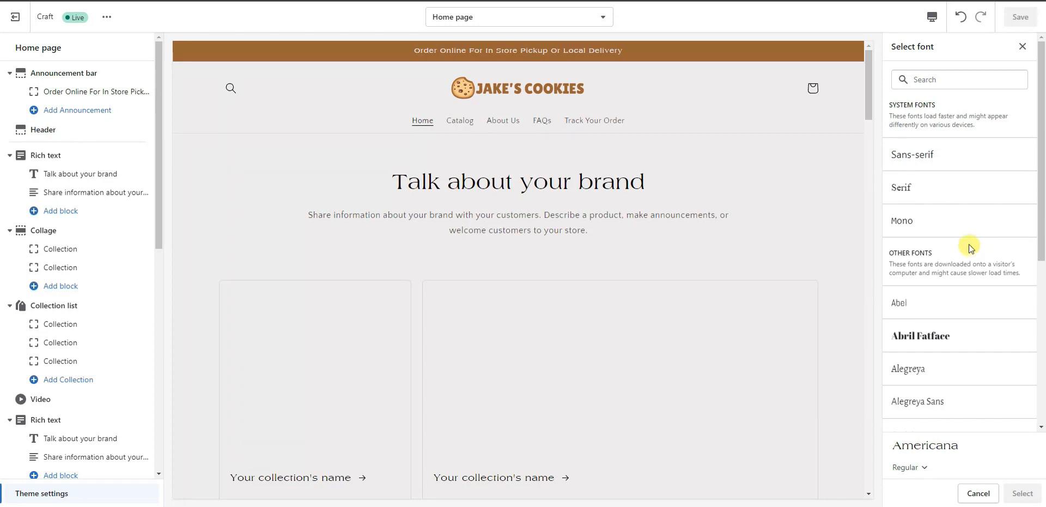
pyautogui.scroll(-5, 964, 238)
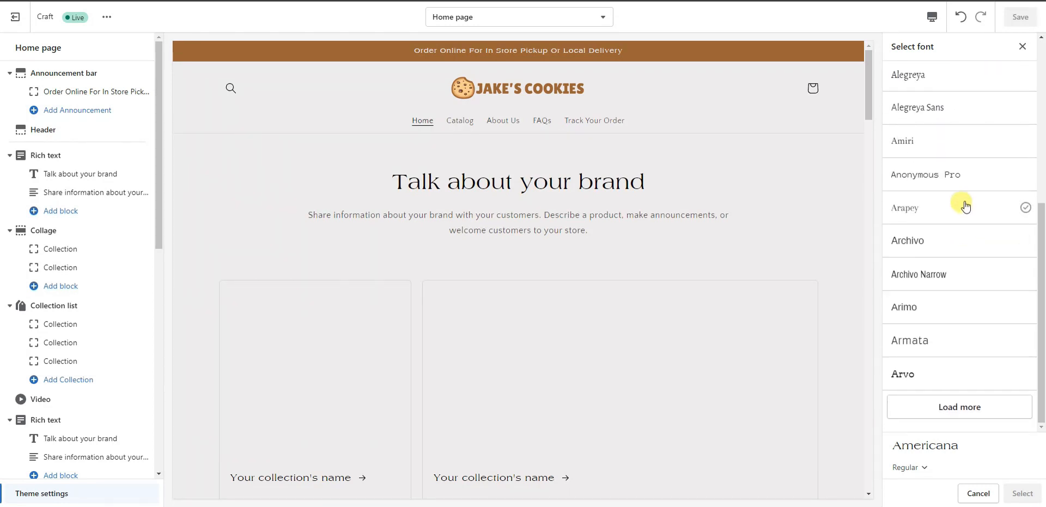
pyautogui.click(983, 407)
pyautogui.scroll(-4, 978, 279)
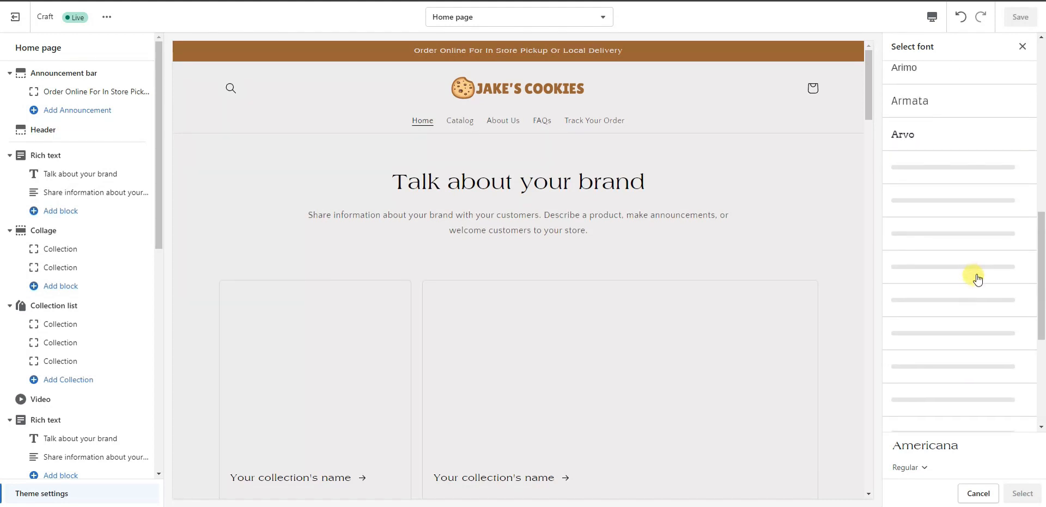
pyautogui.scroll(-4, 975, 273)
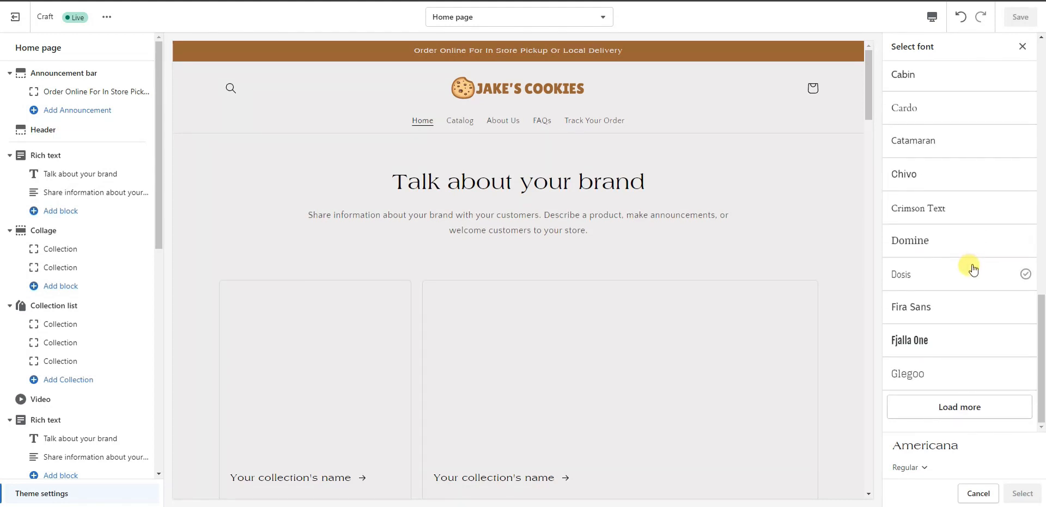
pyautogui.scroll(6, 973, 268)
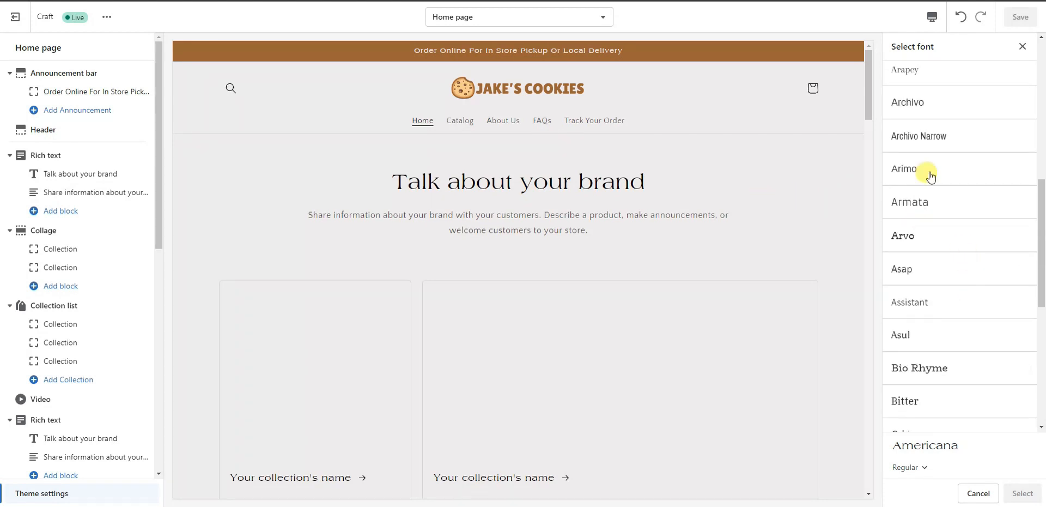
pyautogui.click(1026, 47)
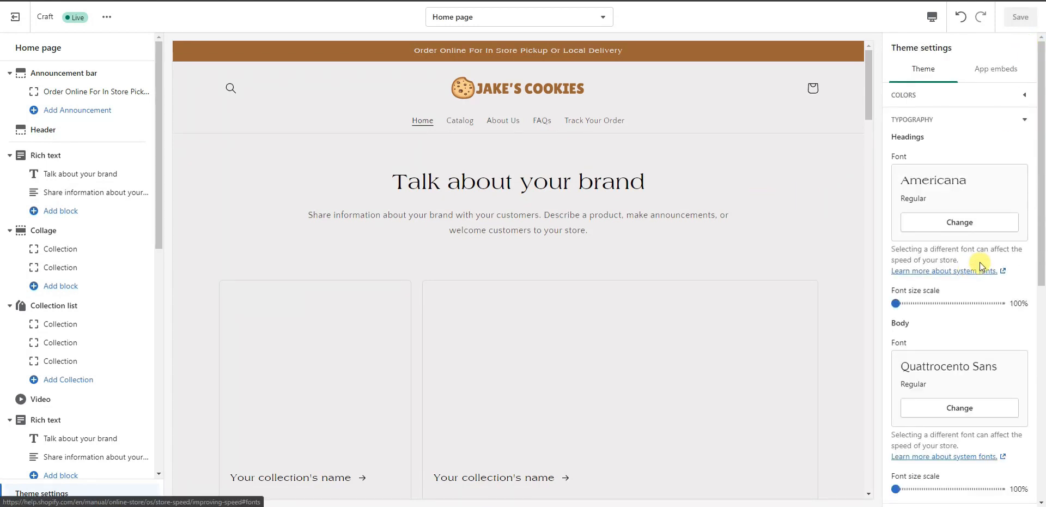
pyautogui.scroll(-5, 977, 262)
pyautogui.scroll(6, 979, 262)
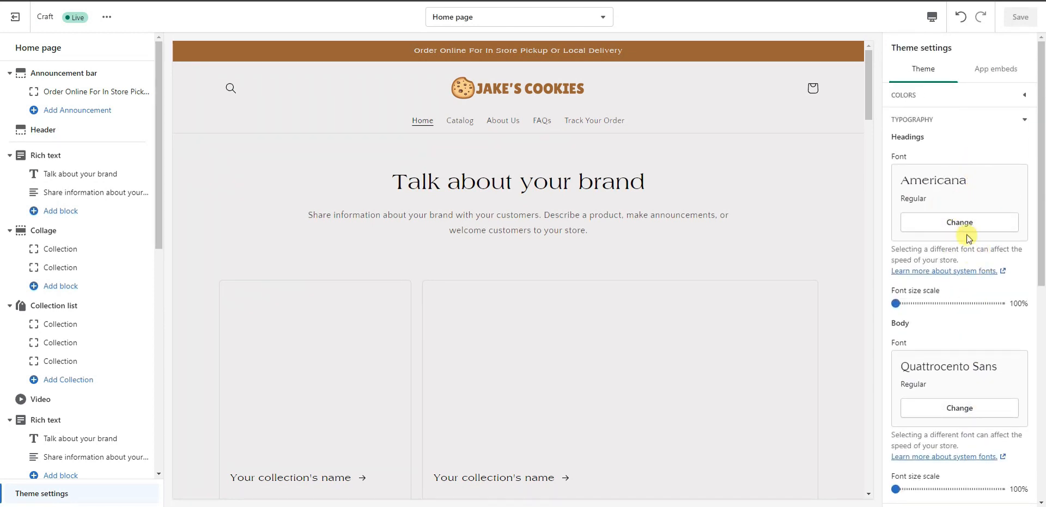
pyautogui.click(1015, 124)
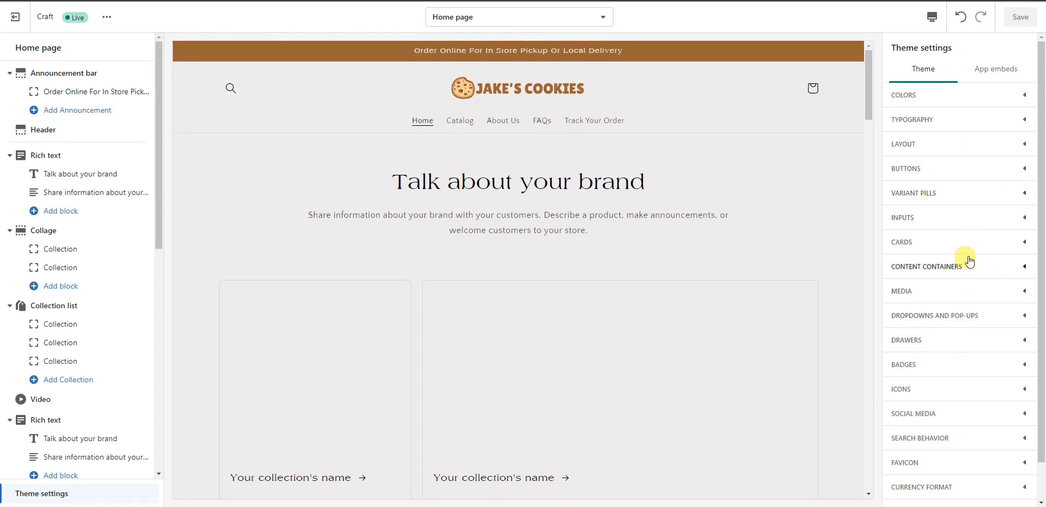
# Step: Upload the cookie picture and select it as the theme's favicon image
pyautogui.scroll(-1, 970, 261)
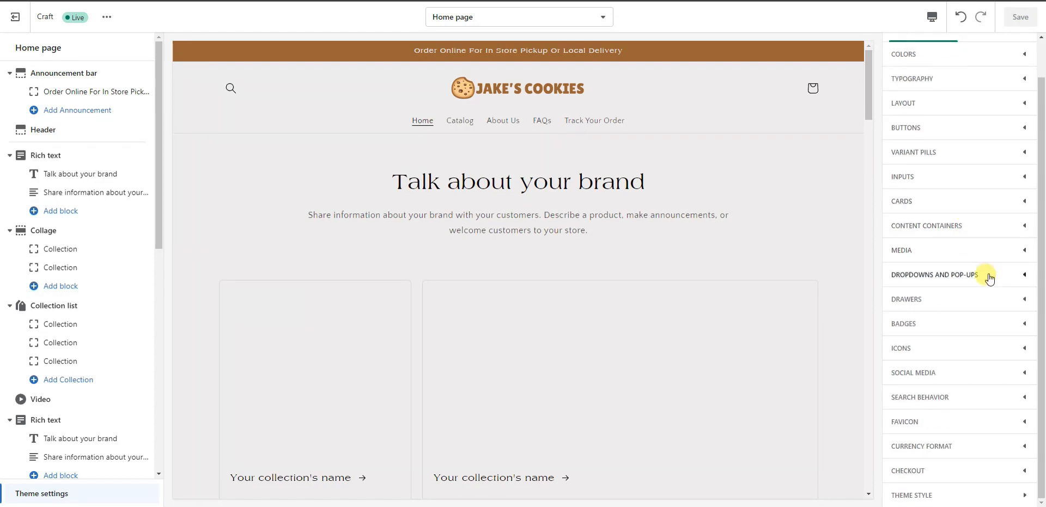
pyautogui.click(1011, 421)
pyautogui.scroll(-2, 996, 372)
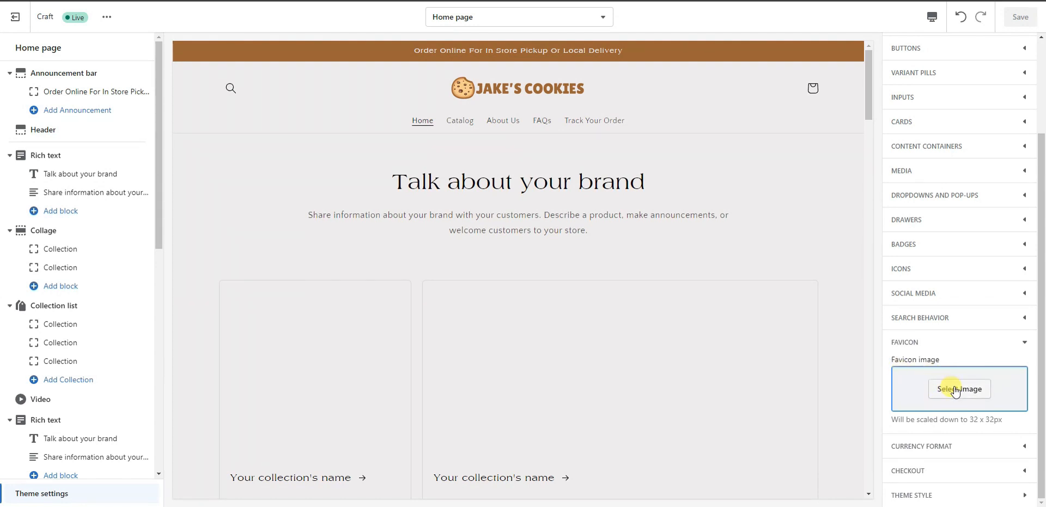
pyautogui.click(955, 391)
pyautogui.click(934, 135)
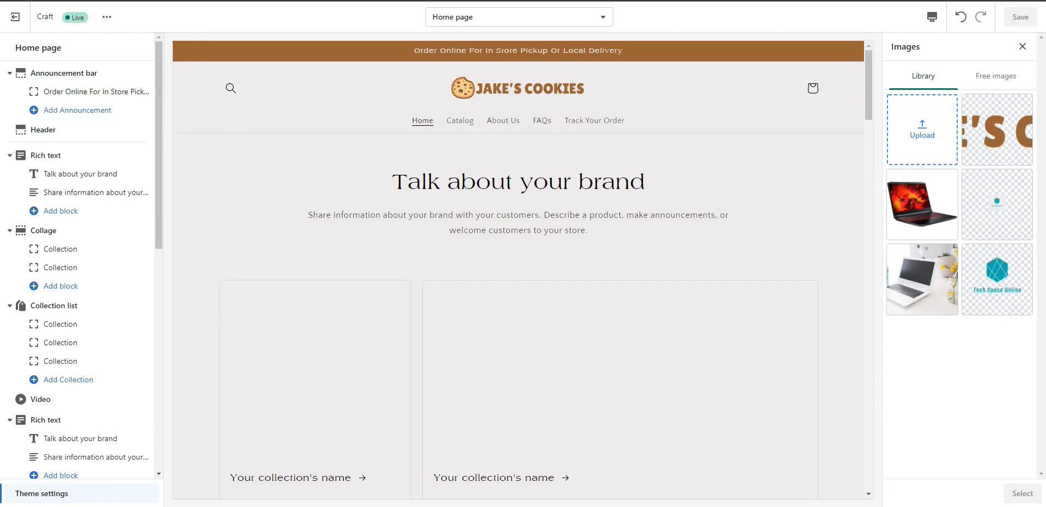
pyautogui.click(308, 390)
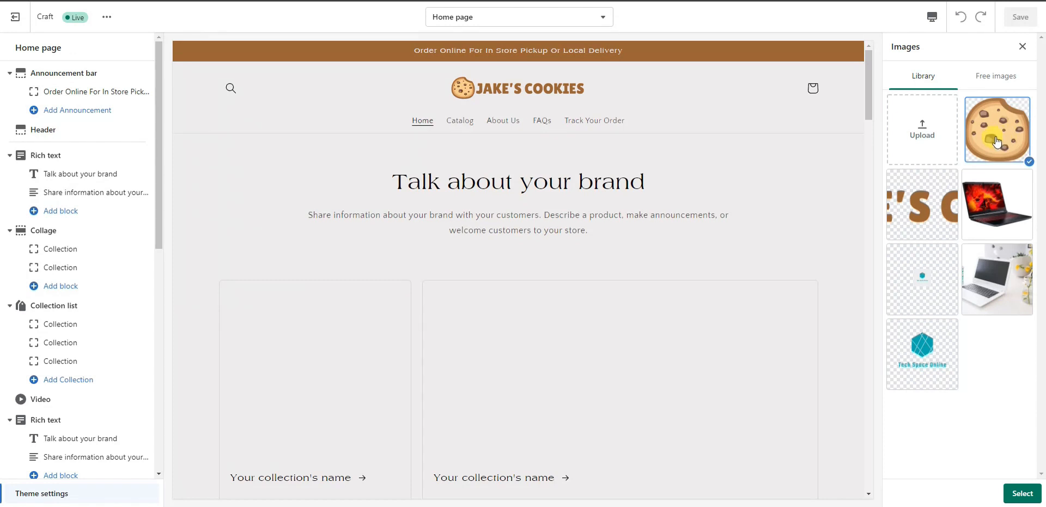
pyautogui.click(1020, 493)
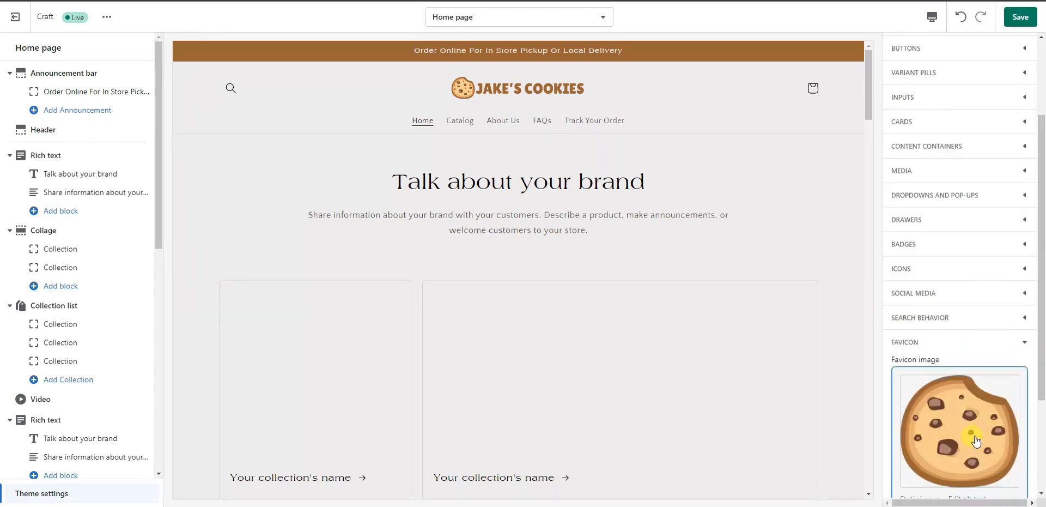
# Step: Save the theme with the new favicon and collapse the favicon settings
pyautogui.click(1020, 17)
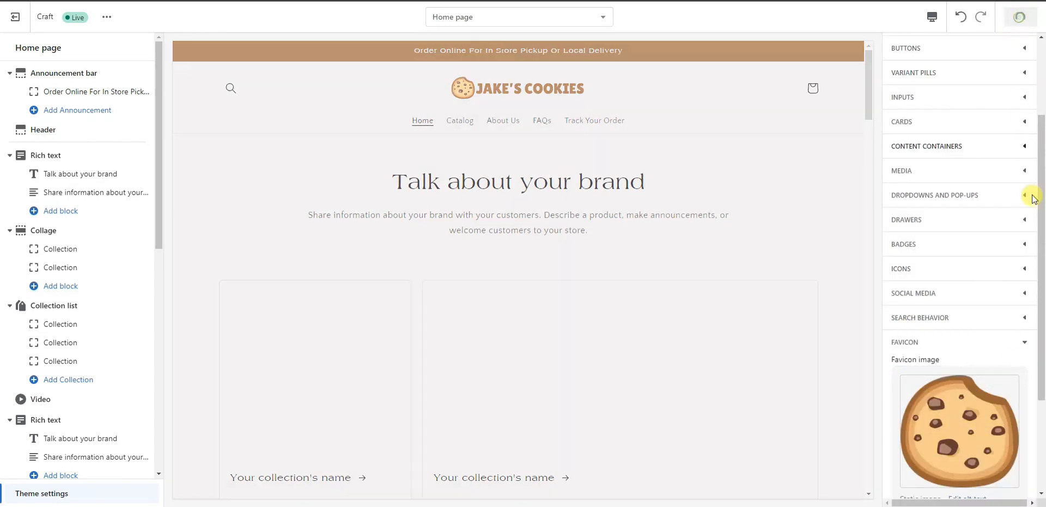
pyautogui.scroll(-3, 976, 274)
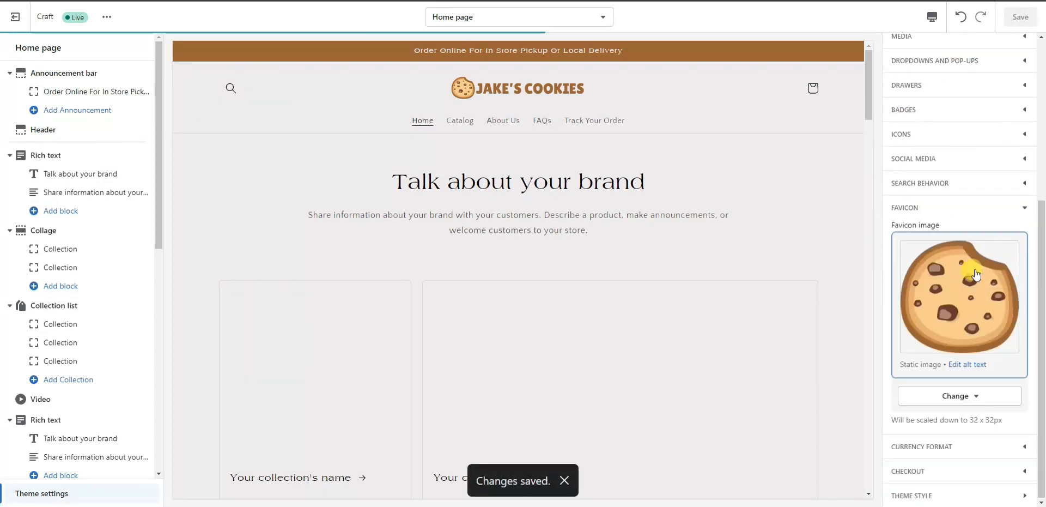
pyautogui.click(1018, 210)
pyautogui.scroll(1, 992, 235)
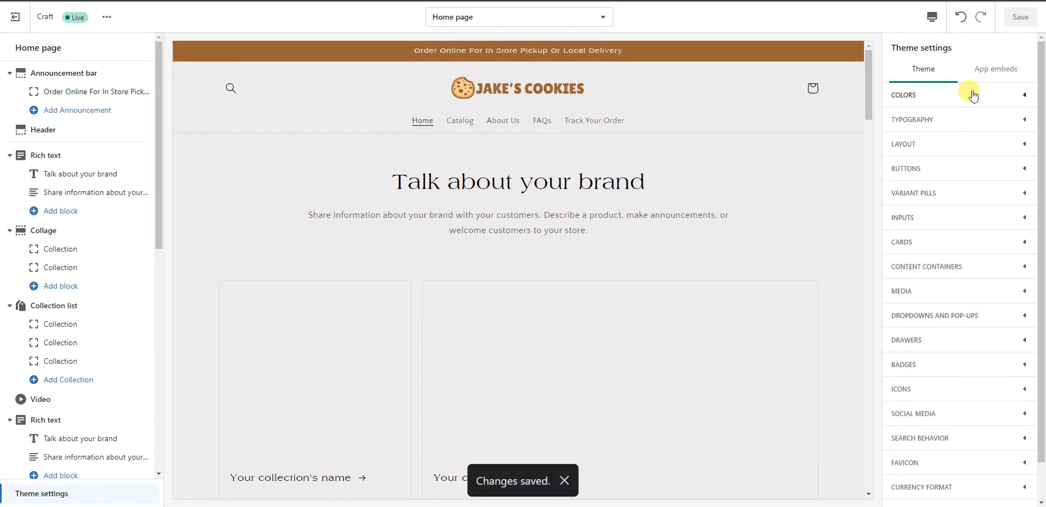
pyautogui.scroll(-2, 959, 327)
pyautogui.scroll(2, 1025, 251)
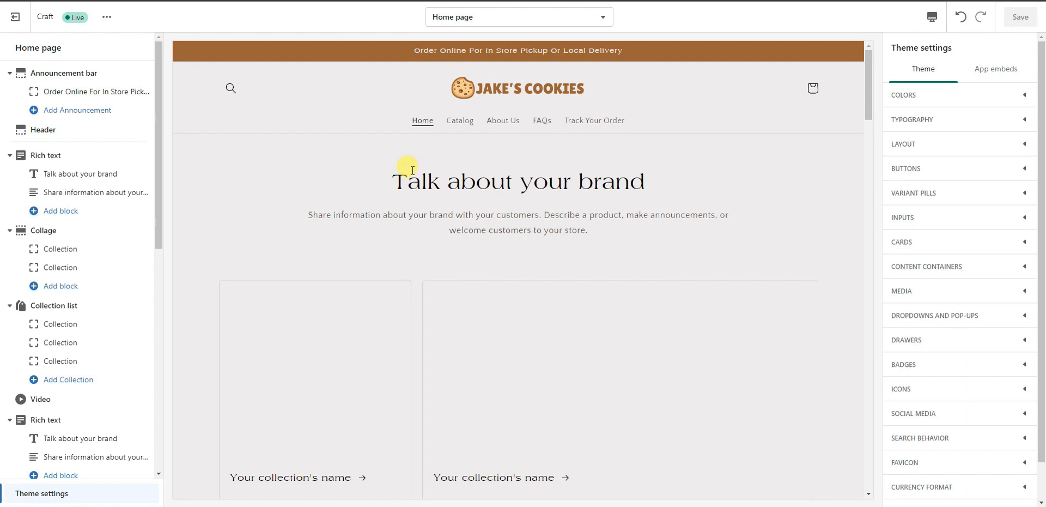
# Step: Change the heading of the first Rich text section to "Welcome To Jake's Cookie Shop"
pyautogui.scroll(-3, 544, 246)
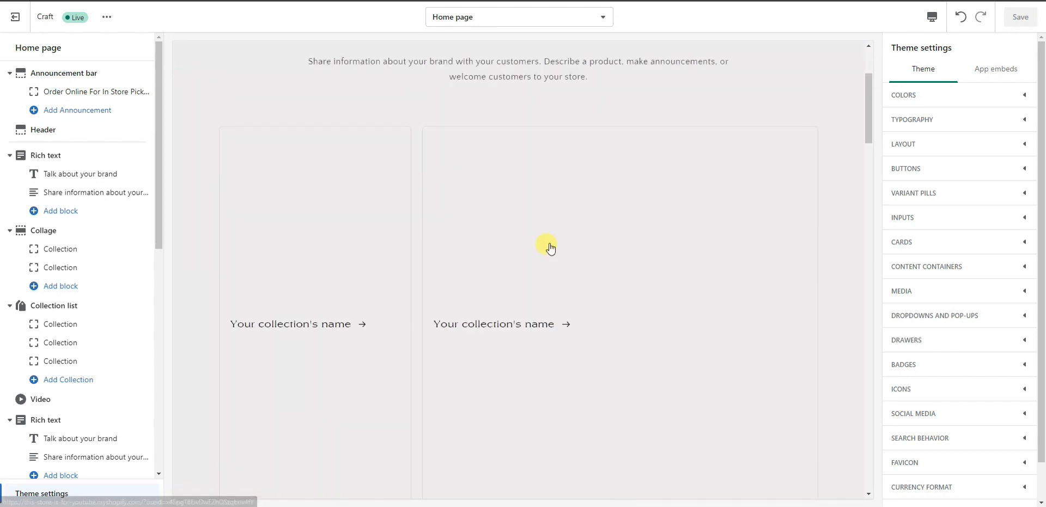
pyautogui.scroll(3, 545, 246)
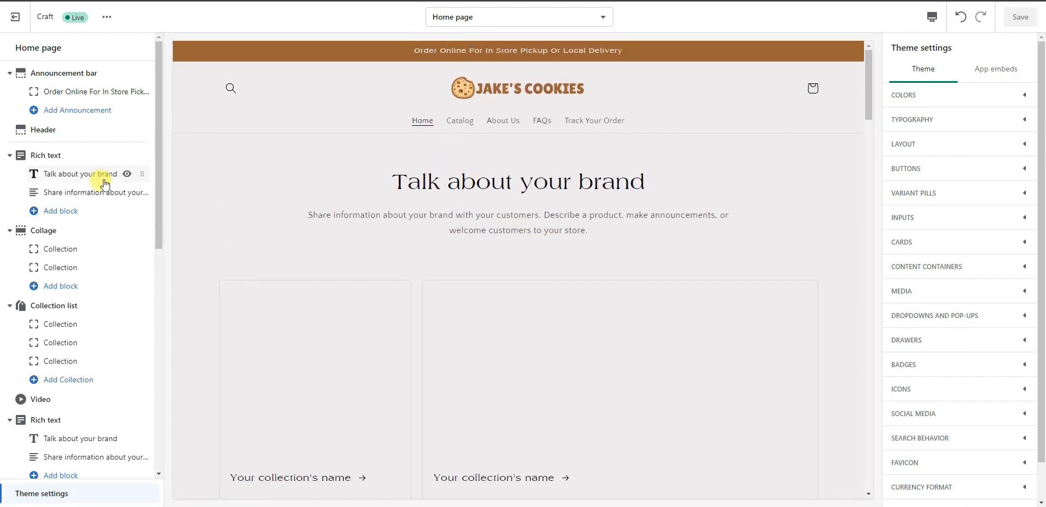
pyautogui.click(85, 156)
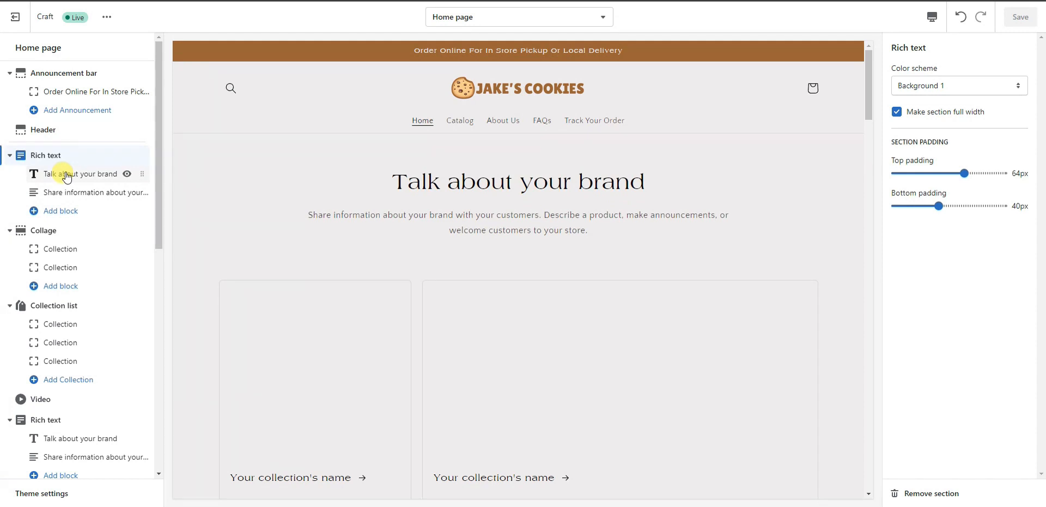
pyautogui.click(84, 175)
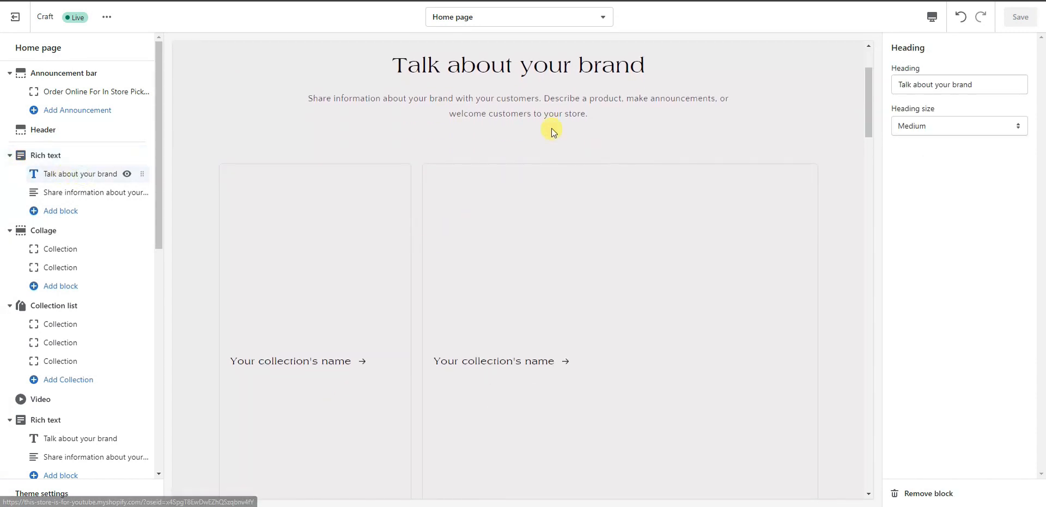
pyautogui.moveTo(1010, 83); pyautogui.dragTo(899, 93)
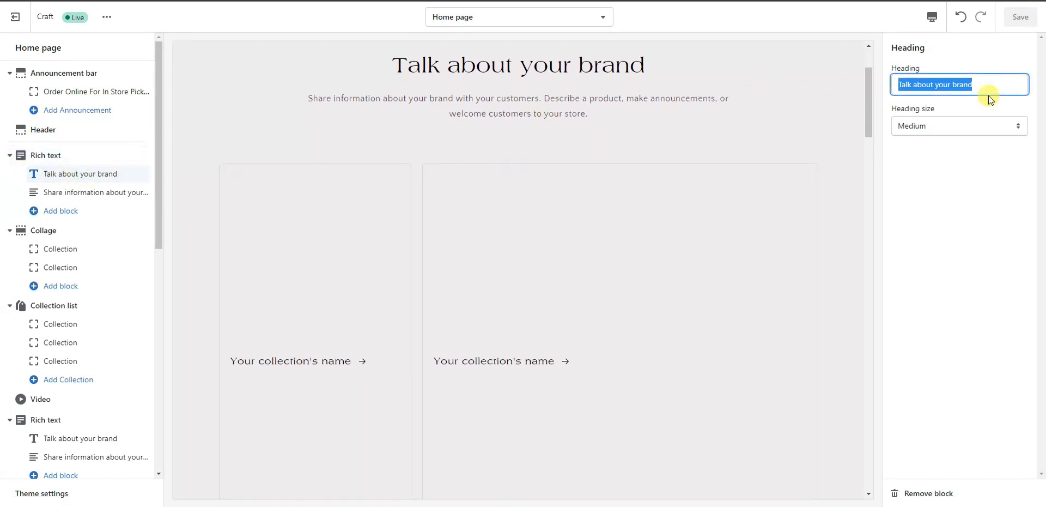
pyautogui.write("Welcome To Jake's Cookie Shop")
# Step: Try the Large and Small sizes for the welcome heading, set it to Medium and save the theme
pyautogui.click(971, 130)
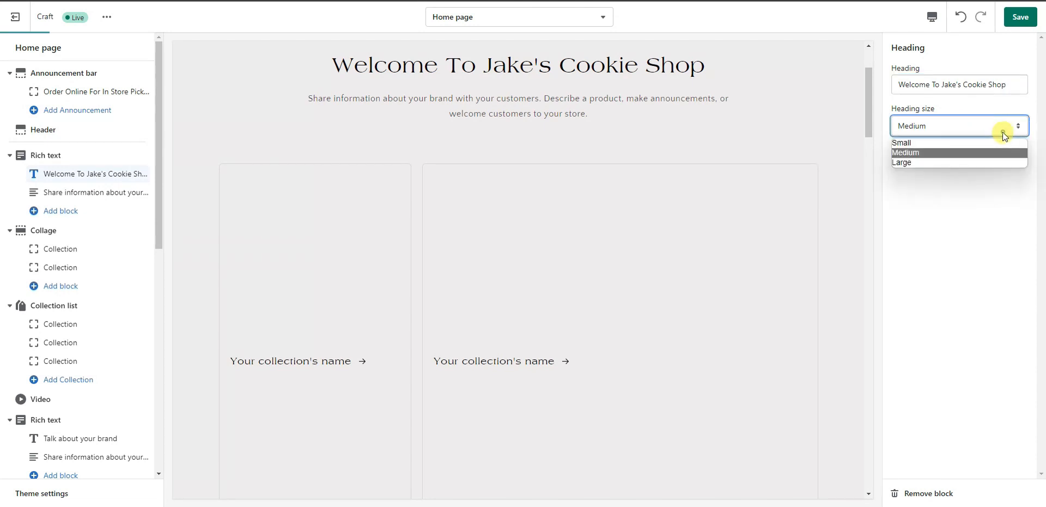
pyautogui.click(982, 158)
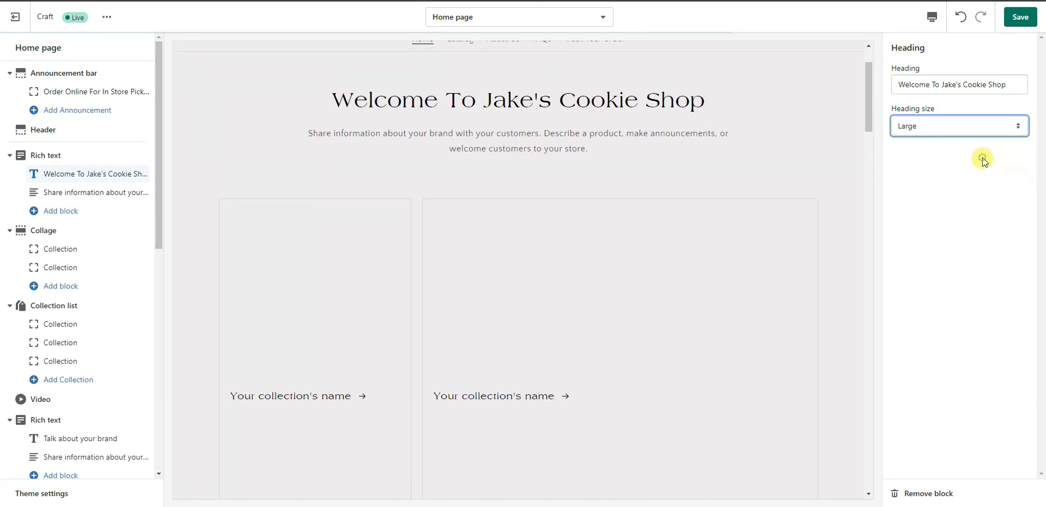
pyautogui.click(957, 126)
pyautogui.click(944, 141)
pyautogui.click(959, 127)
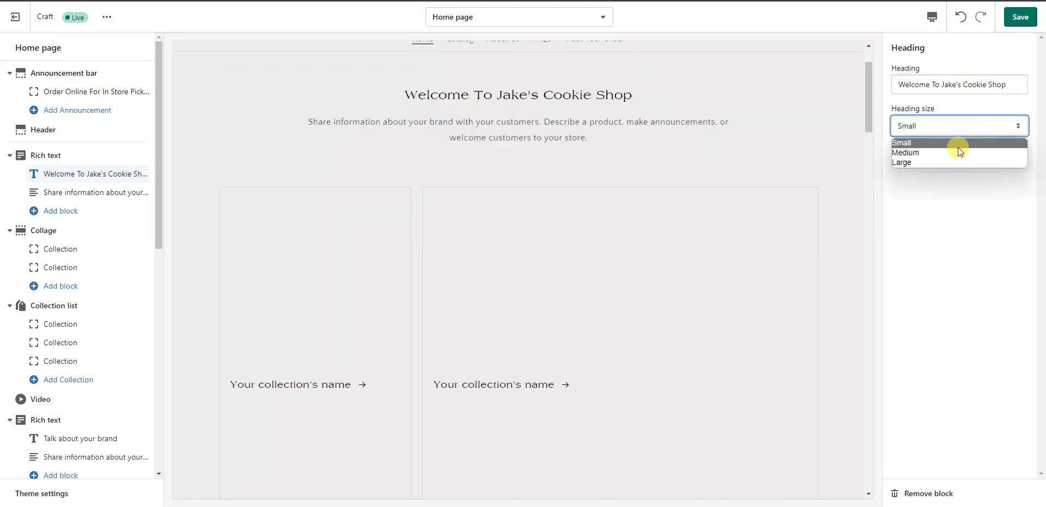
pyautogui.click(956, 149)
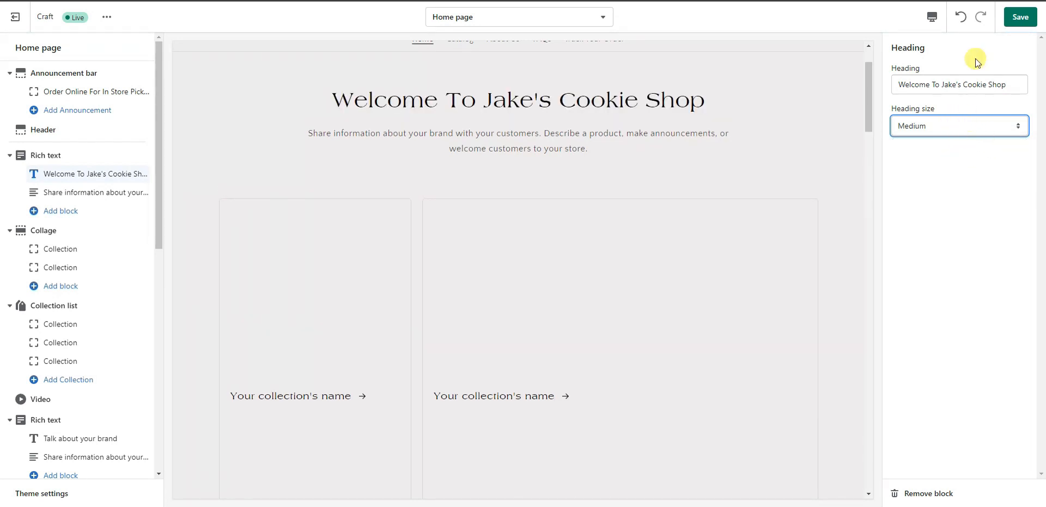
pyautogui.click(1016, 22)
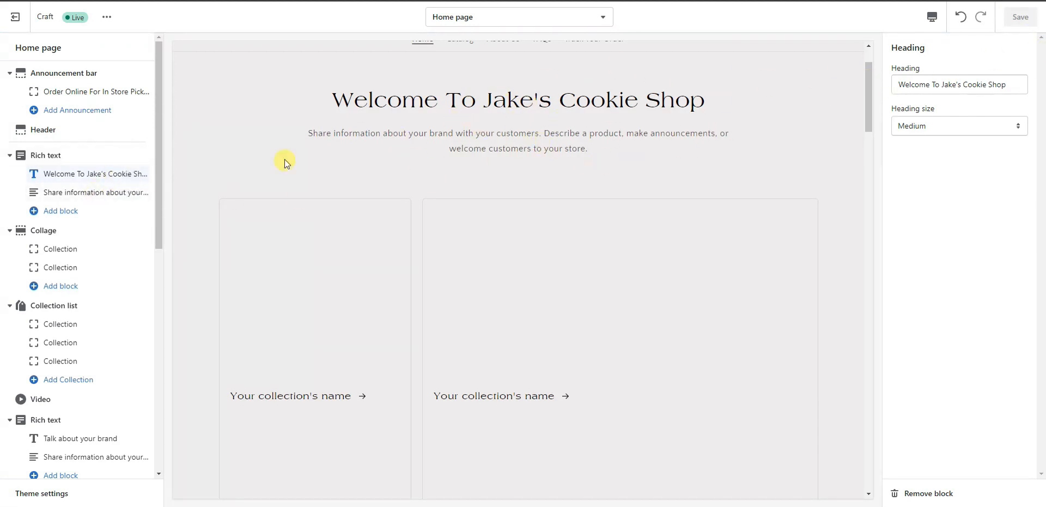
# Step: Replace the description under the welcome heading with "Serving Freshly Baked Cookies To The City Of Boise Since 1993" and save
pyautogui.click(90, 194)
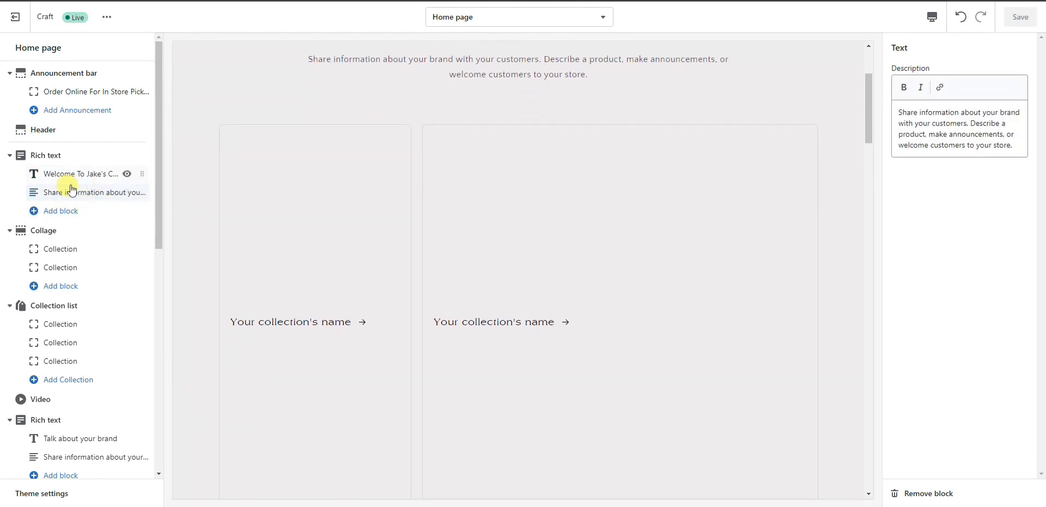
pyautogui.scroll(1, 436, 153)
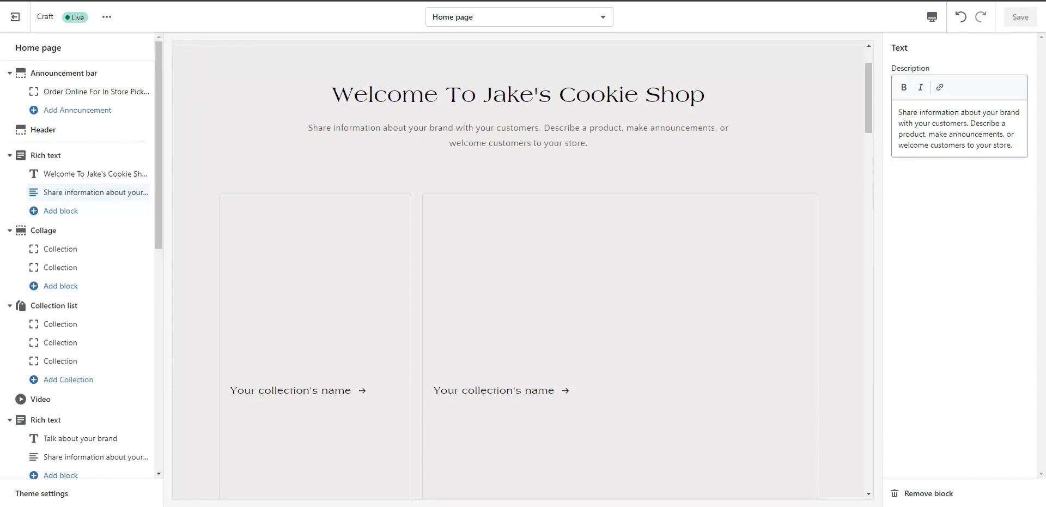
pyautogui.moveTo(1014, 145); pyautogui.dragTo(902, 112)
pyautogui.write('Serving Freshly Baked Cookies To The City Of Boise Since 1993')
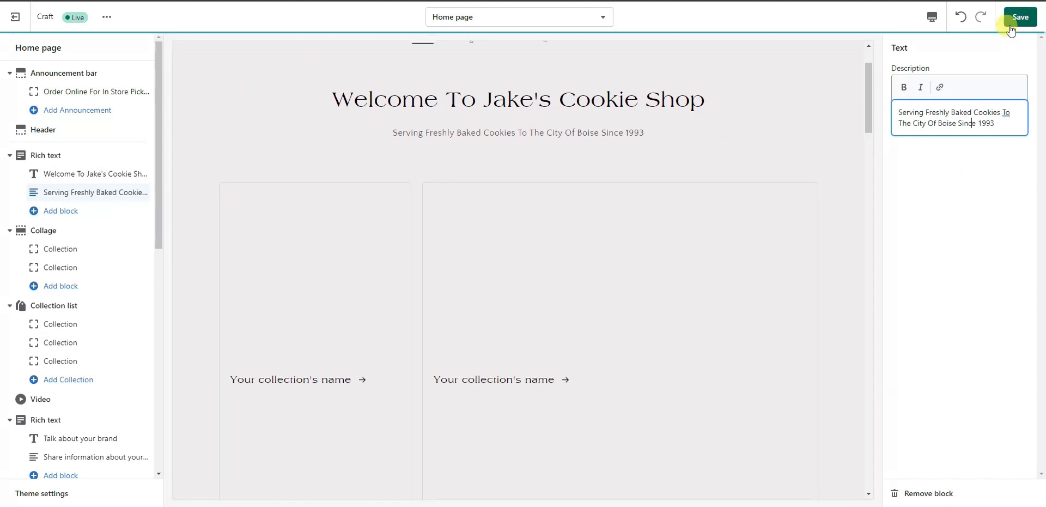
pyautogui.click(1017, 17)
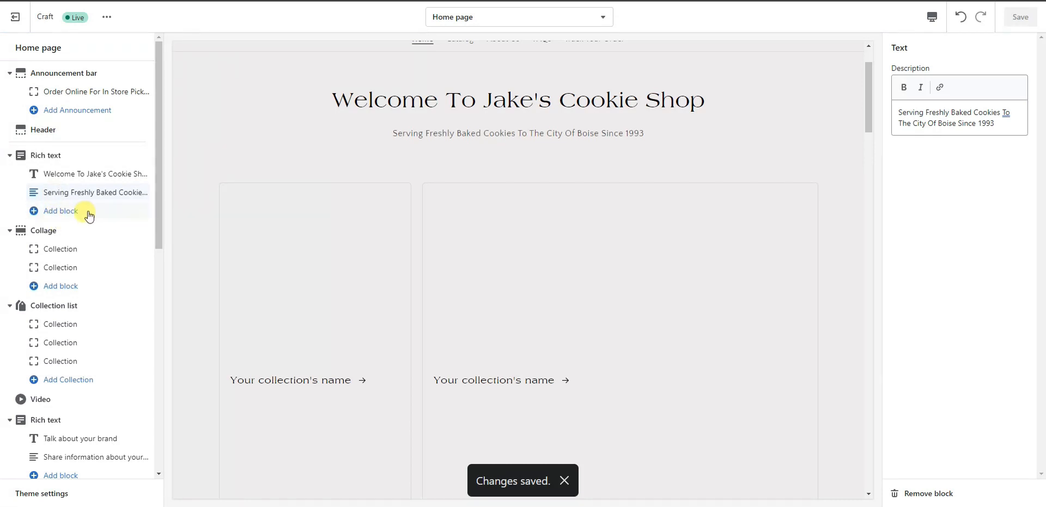
# Step: Add a Button block to the first Rich text section and label it "ORDER NOW"
pyautogui.click(88, 218)
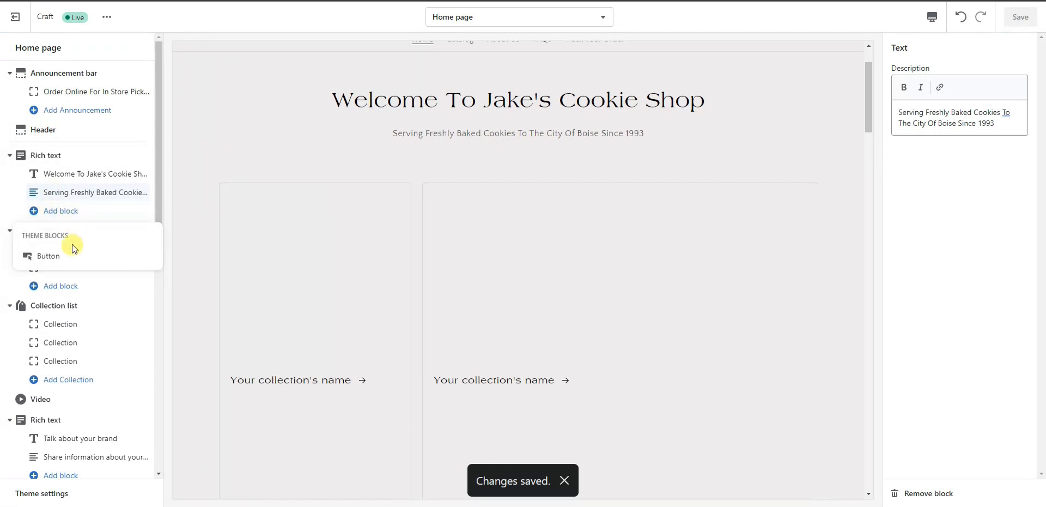
pyautogui.click(101, 262)
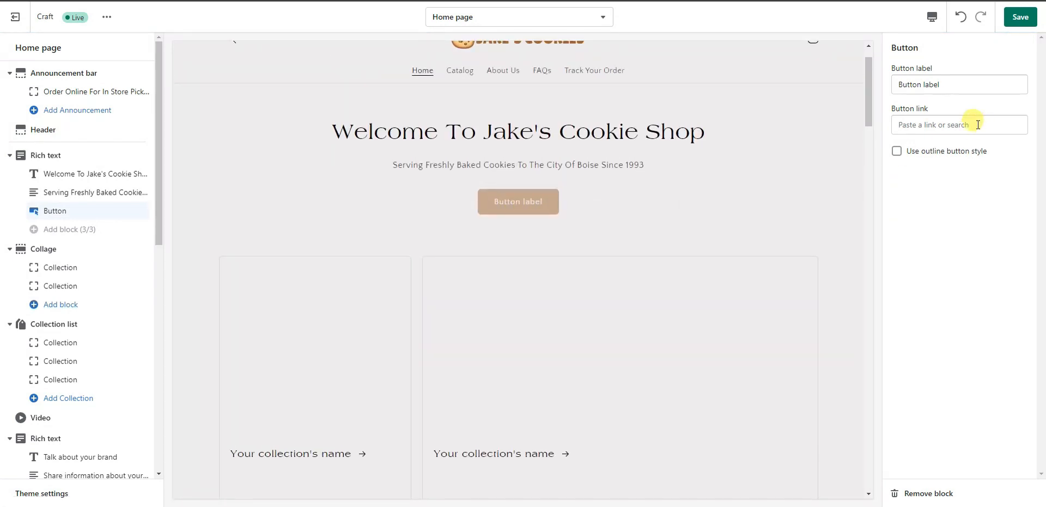
pyautogui.moveTo(955, 85); pyautogui.dragTo(889, 82)
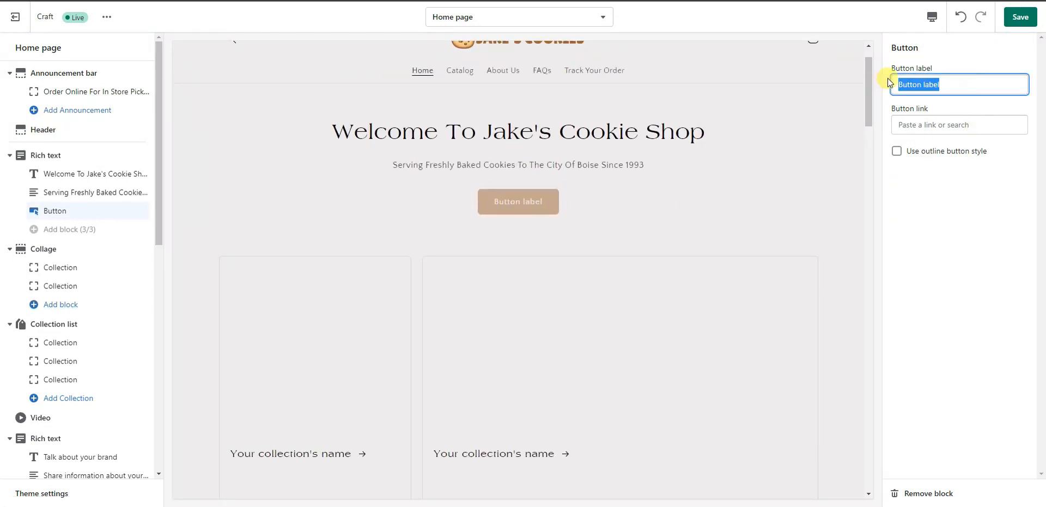
pyautogui.write('ORDER ')
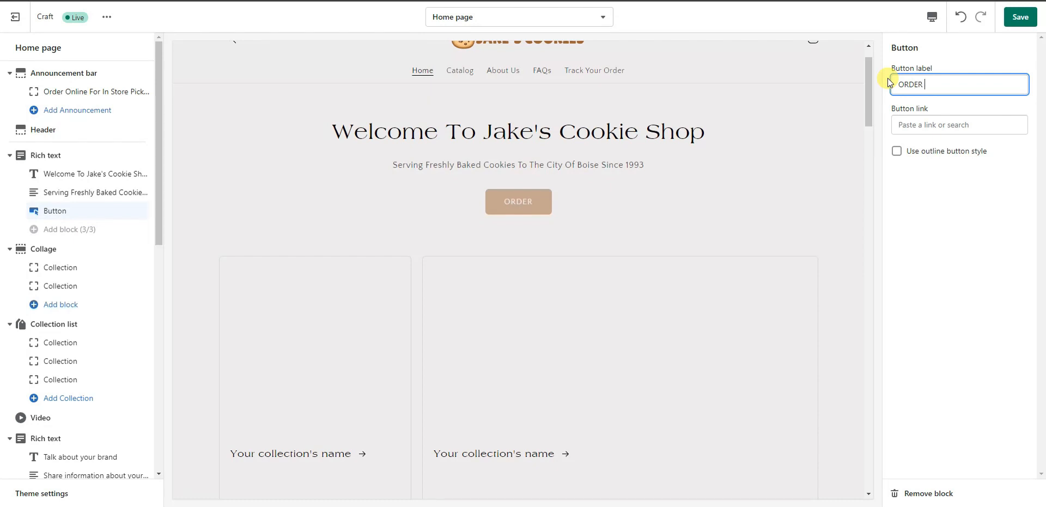
pyautogui.write('NOW')
# Step: Link the ORDER NOW button to All products and save the theme
pyautogui.click(935, 125)
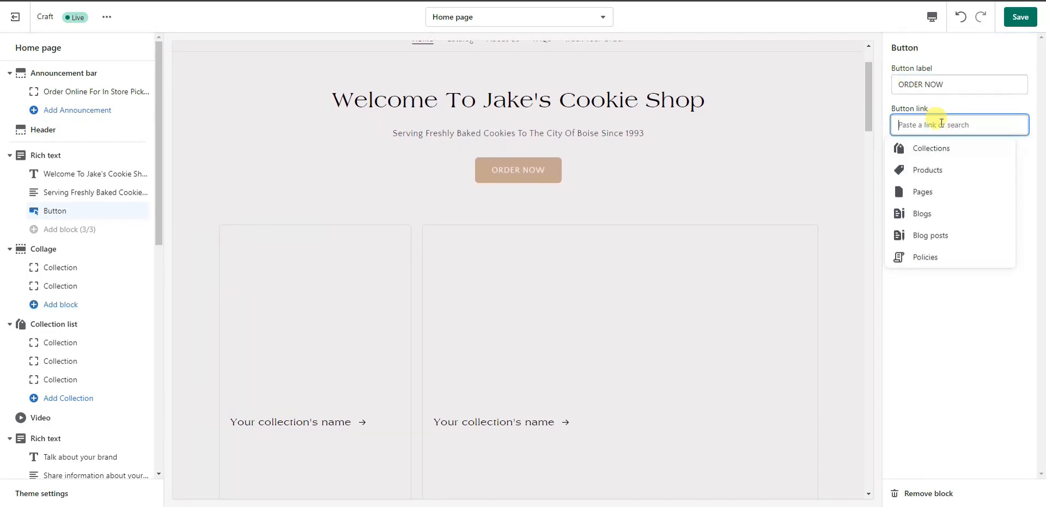
pyautogui.click(922, 170)
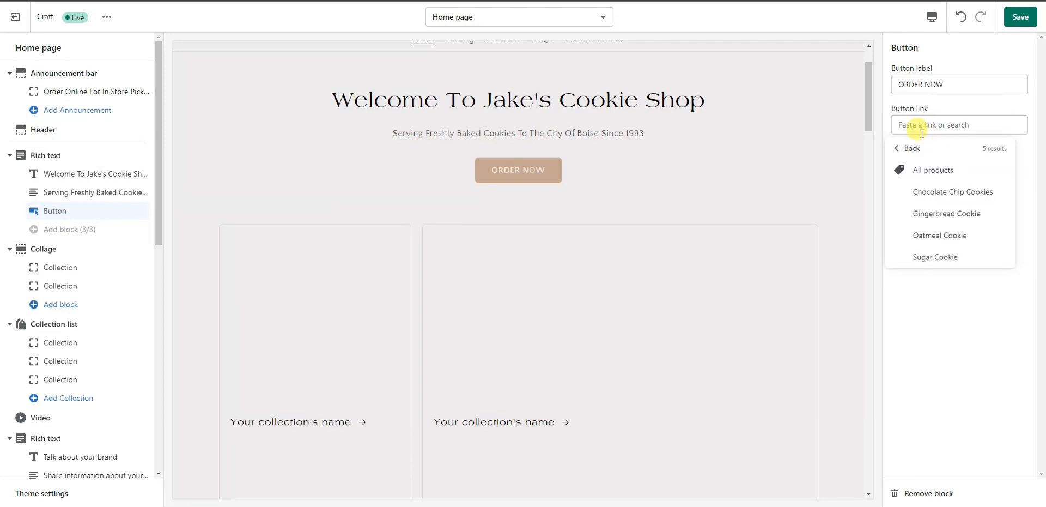
pyautogui.click(966, 174)
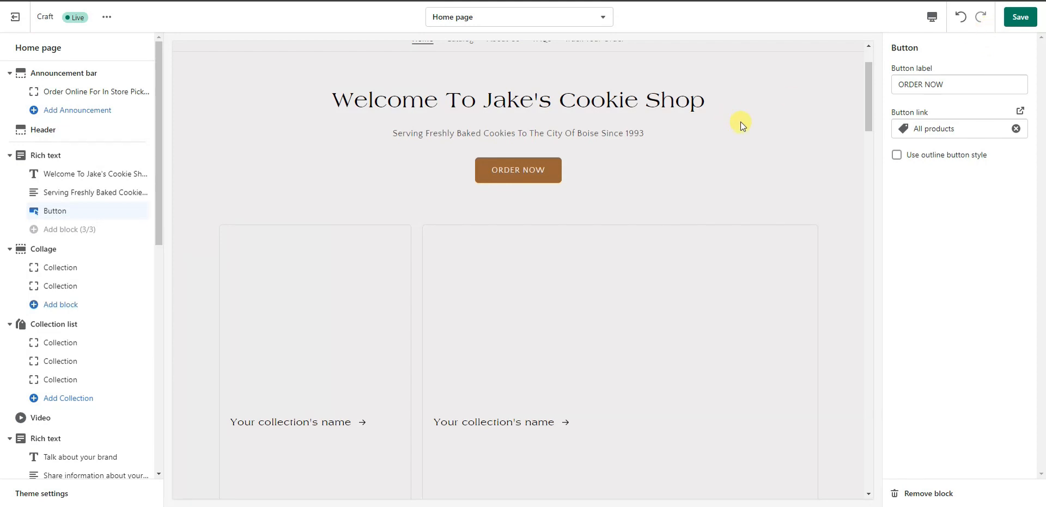
pyautogui.click(1021, 17)
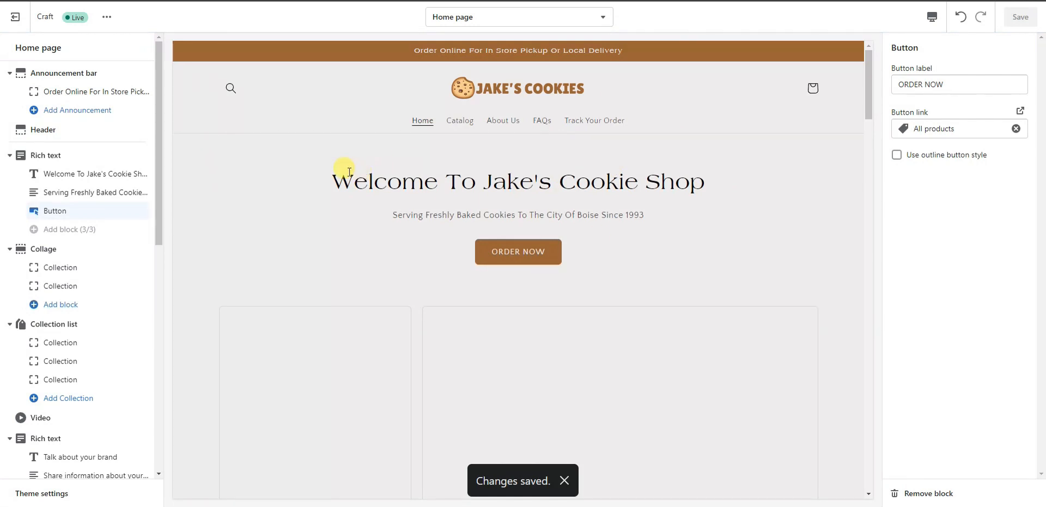
# Step: Try adding another Collection block to the Collage section and remove it again
pyautogui.scroll(-1, 278, 242)
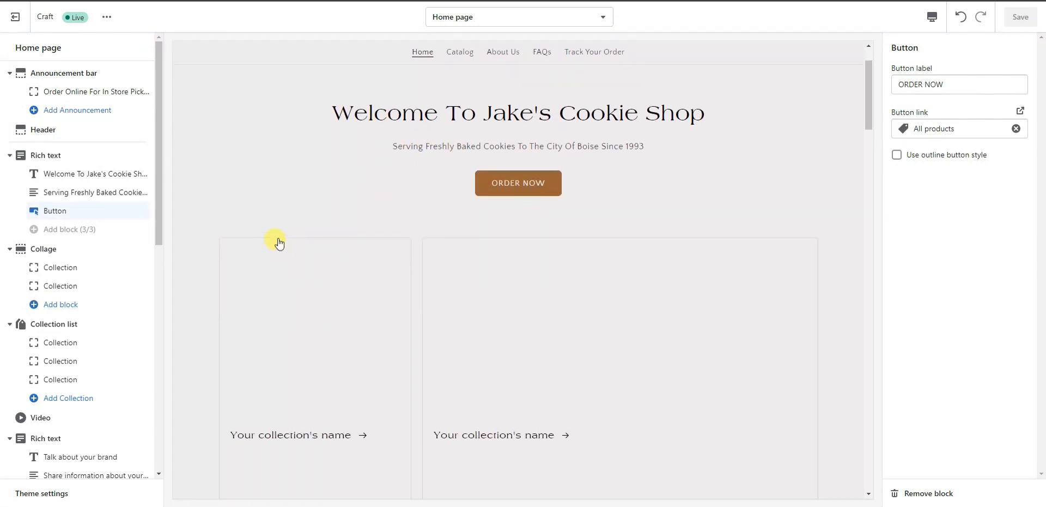
pyautogui.scroll(-1, 287, 239)
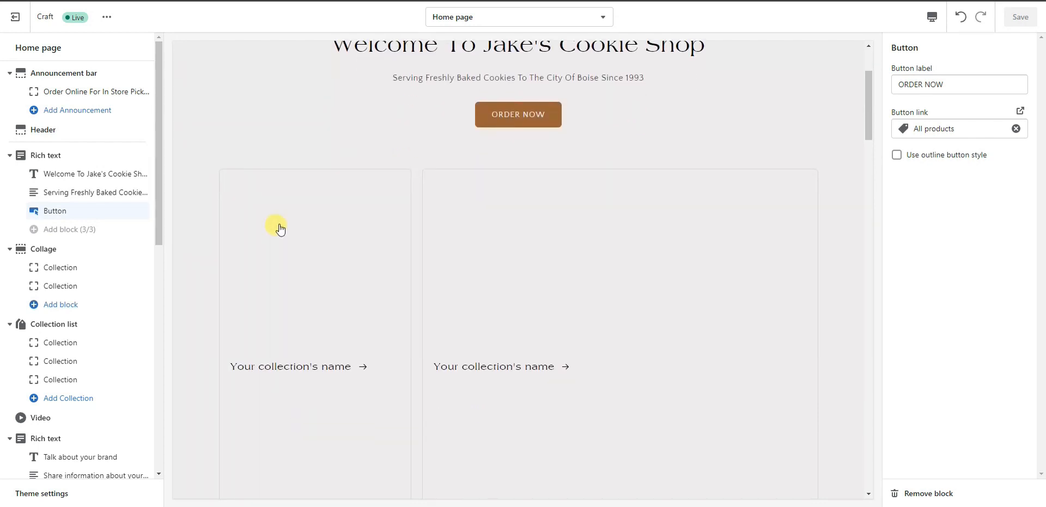
pyautogui.click(95, 255)
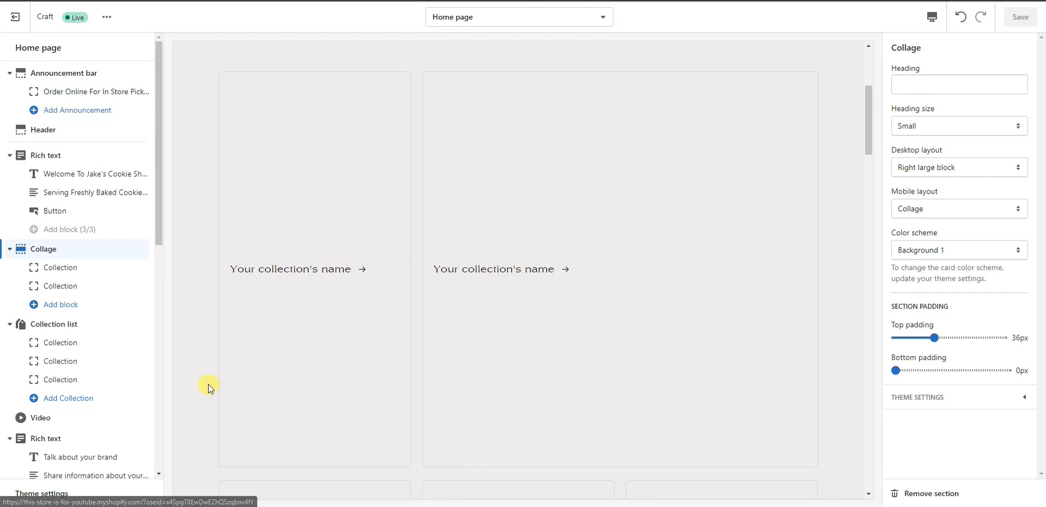
pyautogui.click(79, 308)
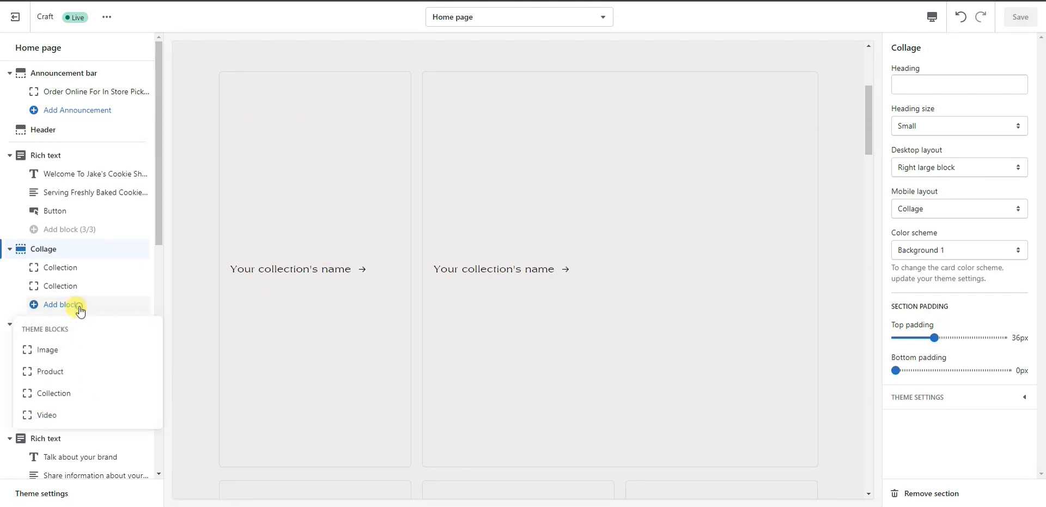
pyautogui.click(81, 392)
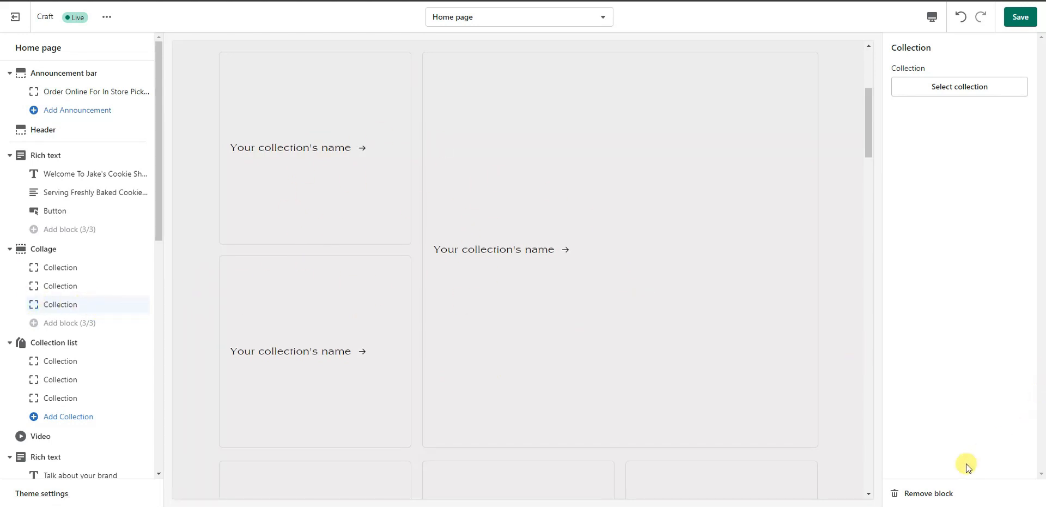
pyautogui.click(941, 493)
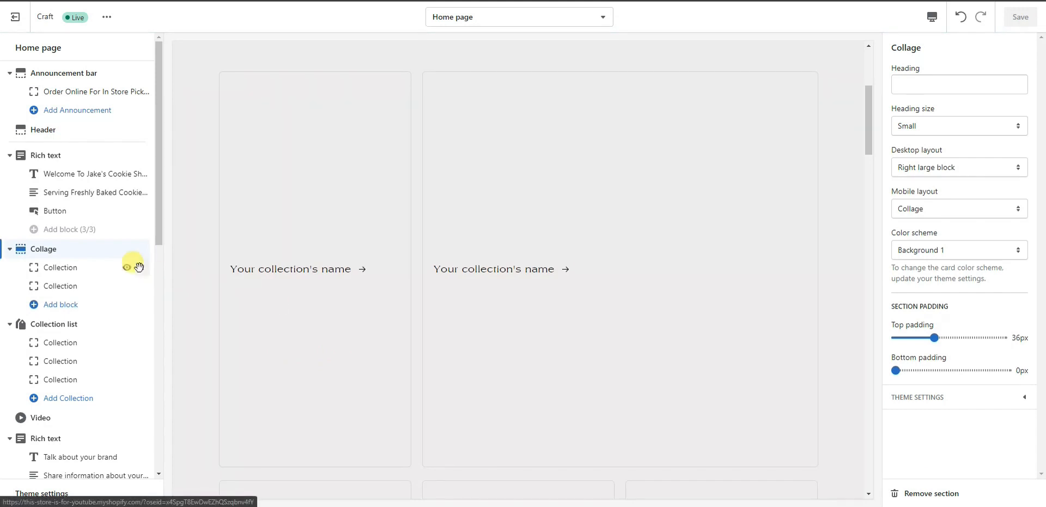
# Step: Remove both Collection blocks from the Collage section
pyautogui.click(84, 285)
pyautogui.click(909, 493)
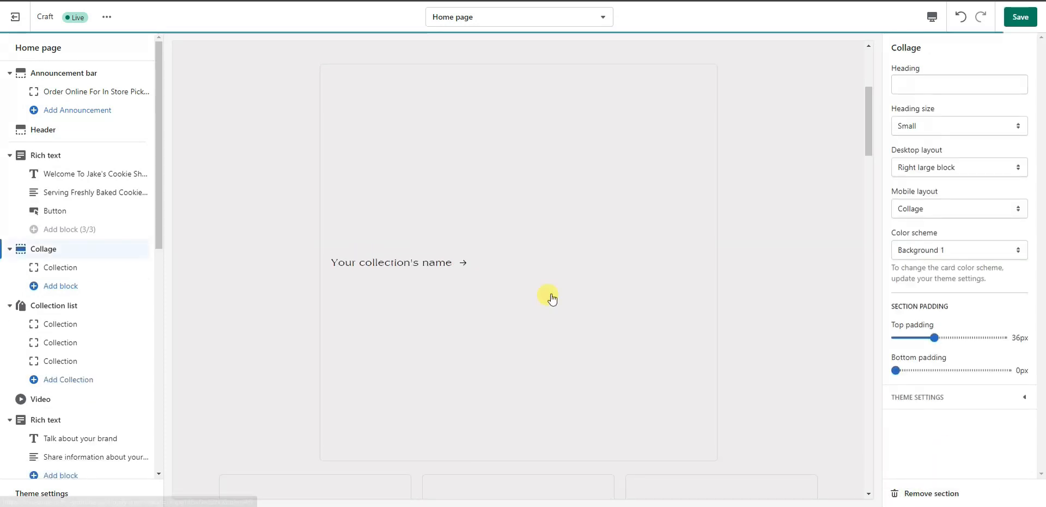
pyautogui.click(60, 267)
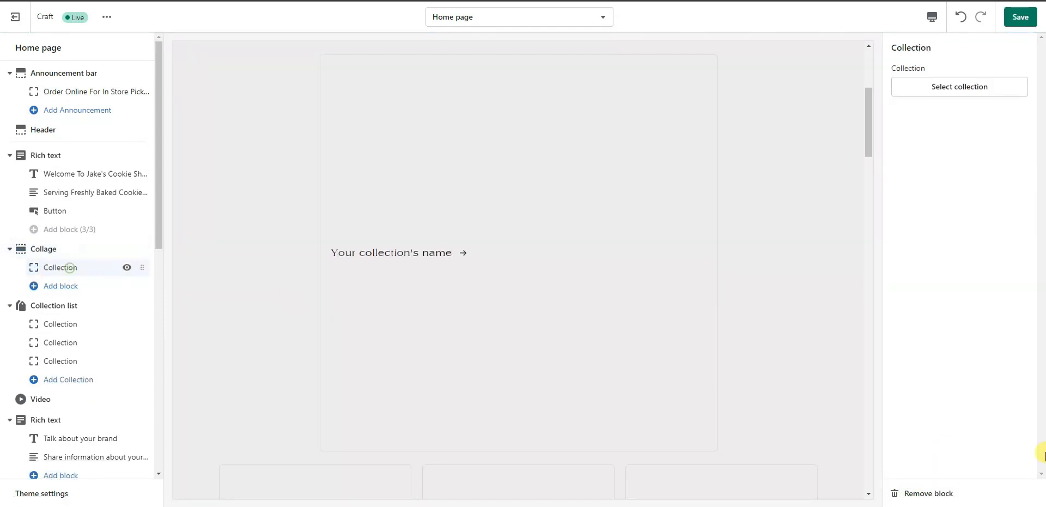
pyautogui.click(943, 494)
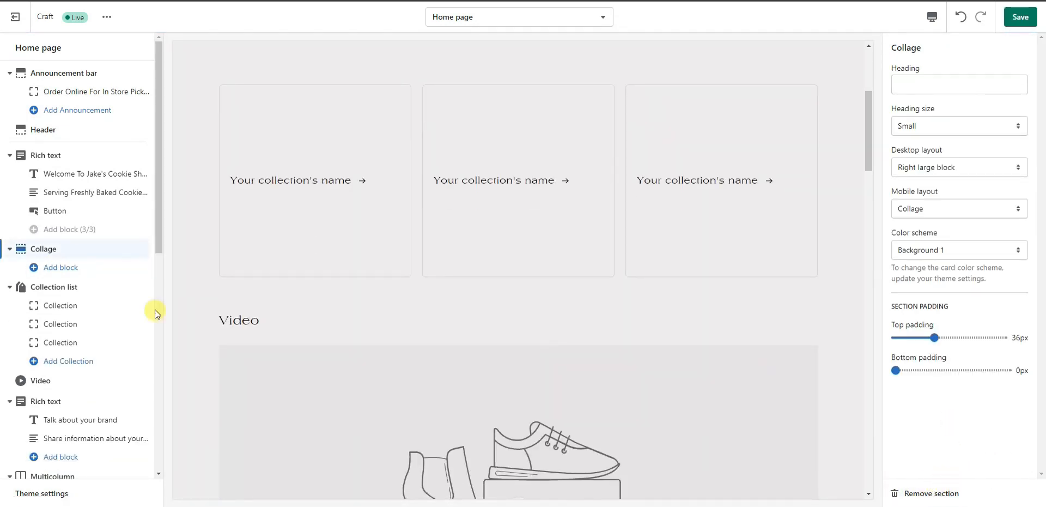
# Step: Add an Image block to the Collage section and assign it the photo of stacked chocolate chip cookies on checkered cloth
pyautogui.scroll(4, 339, 311)
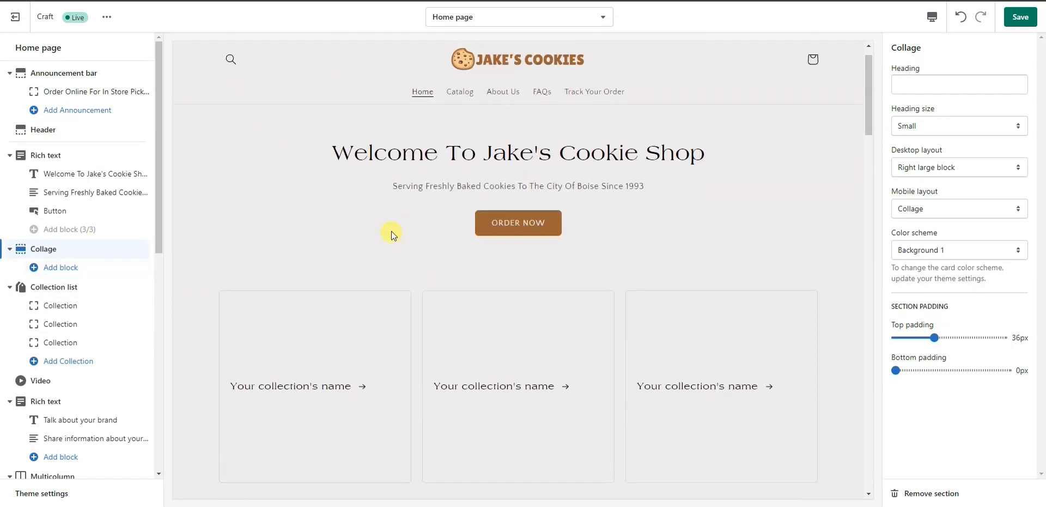
pyautogui.click(65, 269)
pyautogui.click(76, 313)
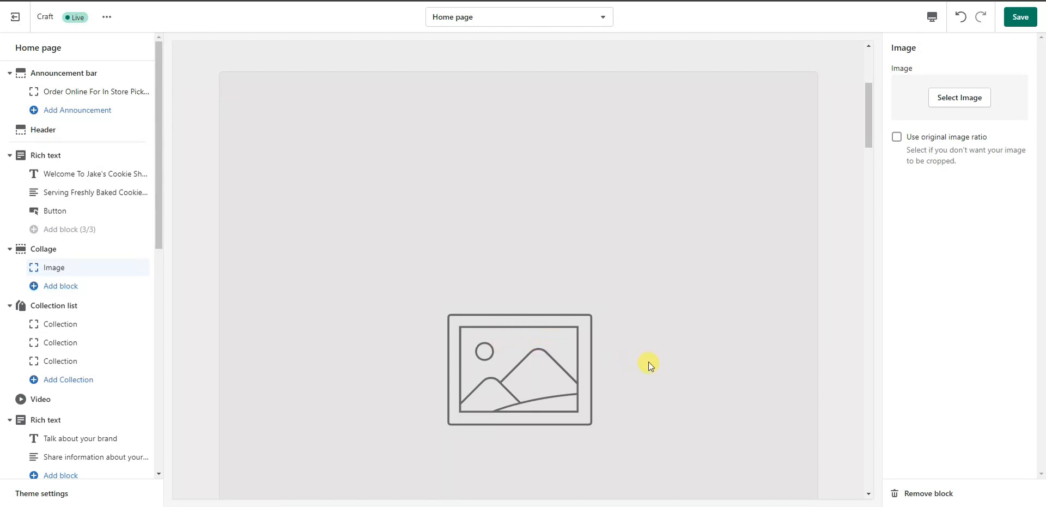
pyautogui.click(961, 107)
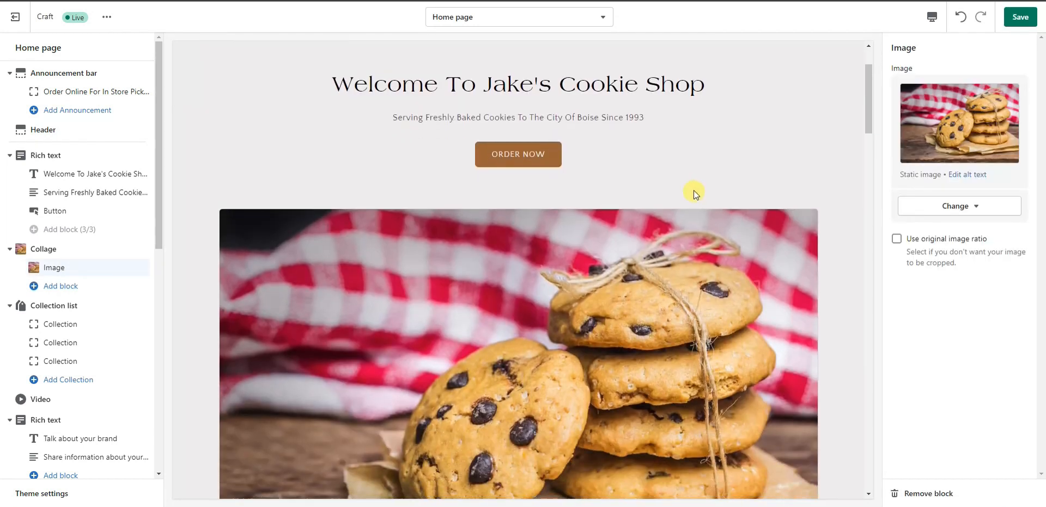
# Step: Examine the collage image in the home page preview along with the sections directly above and below it
pyautogui.scroll(-3, 693, 192)
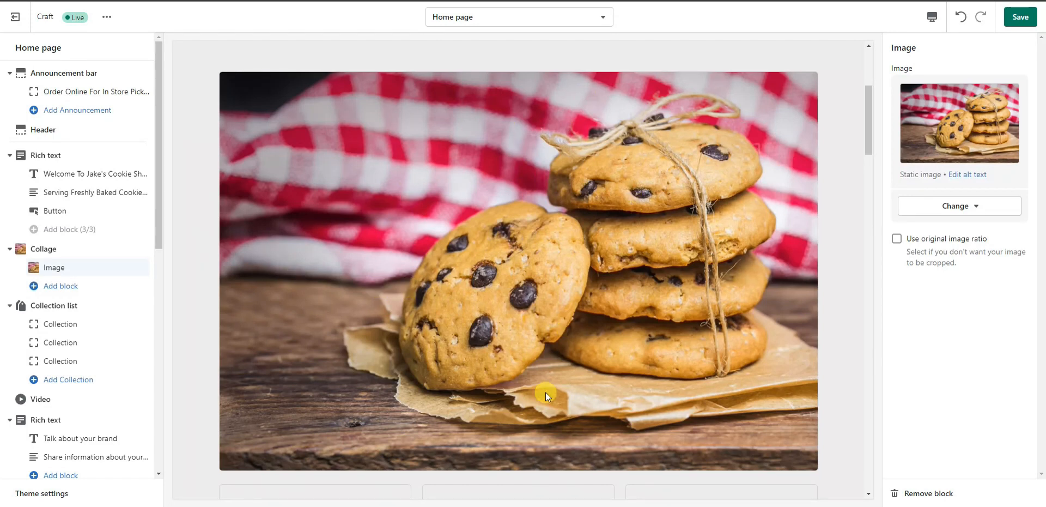
pyautogui.scroll(3, 545, 391)
pyautogui.scroll(-3, 664, 403)
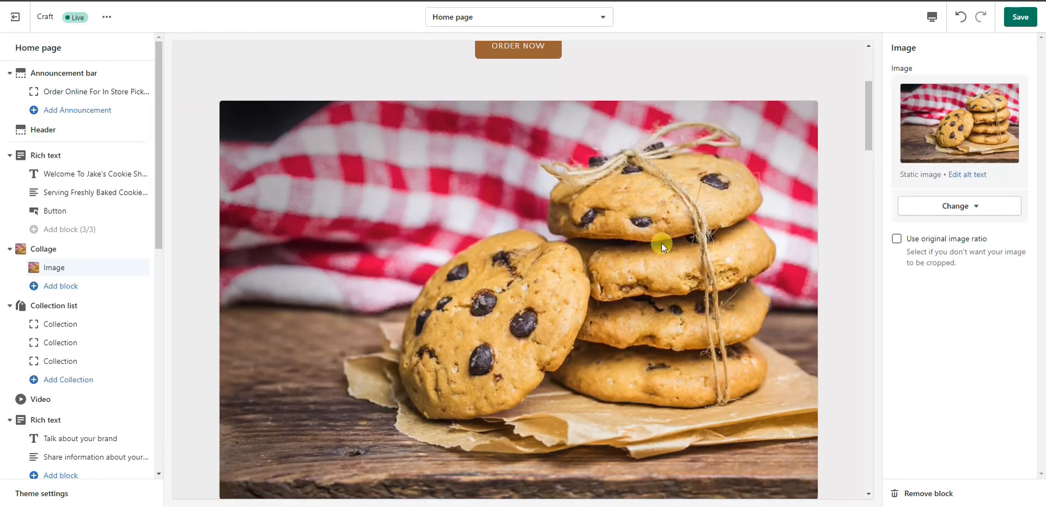
pyautogui.scroll(-3, 513, 349)
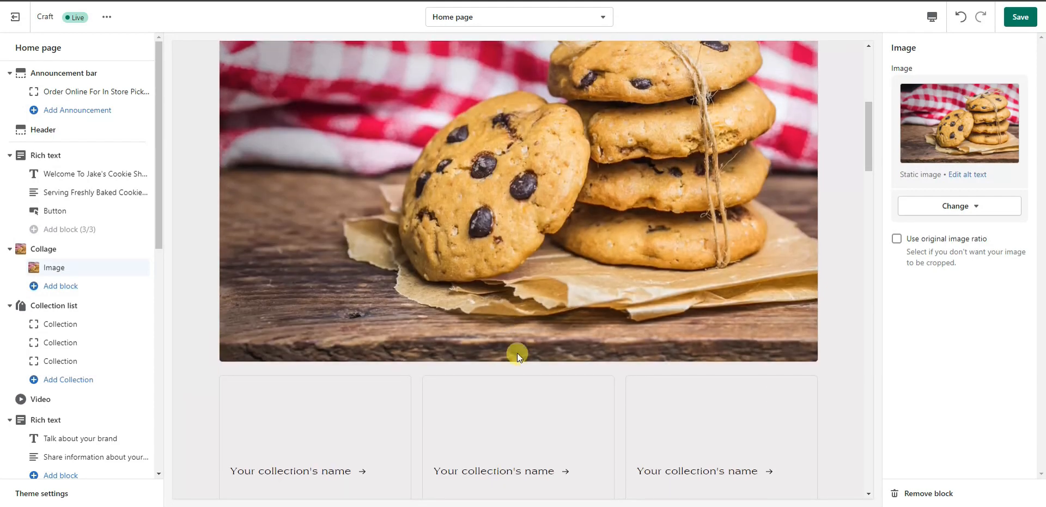
pyautogui.scroll(1, 518, 351)
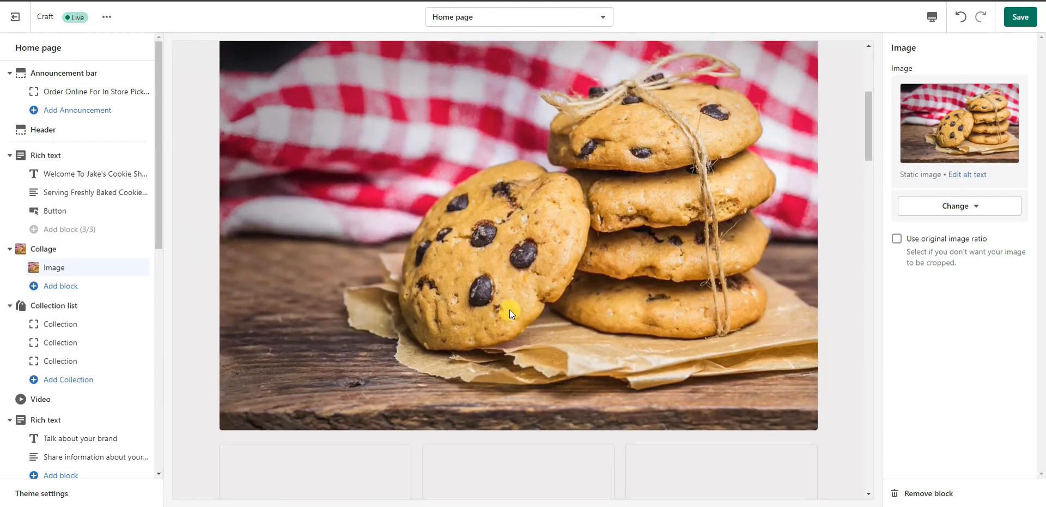
pyautogui.scroll(2, 568, 268)
pyautogui.scroll(-2, 563, 296)
pyautogui.scroll(2, 512, 172)
pyautogui.scroll(-2, 511, 174)
pyautogui.scroll(-1, 459, 230)
pyautogui.scroll(2, 574, 179)
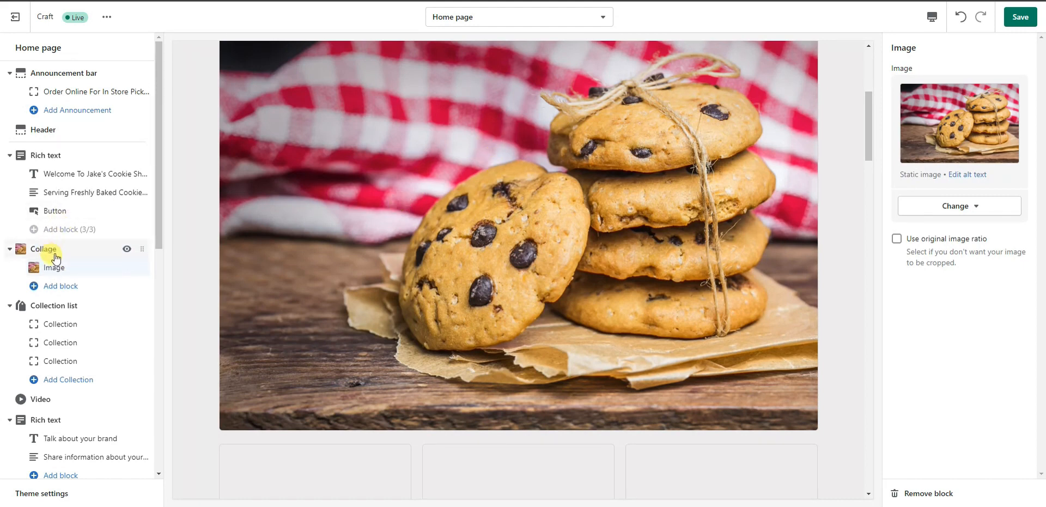
pyautogui.scroll(-2, 326, 243)
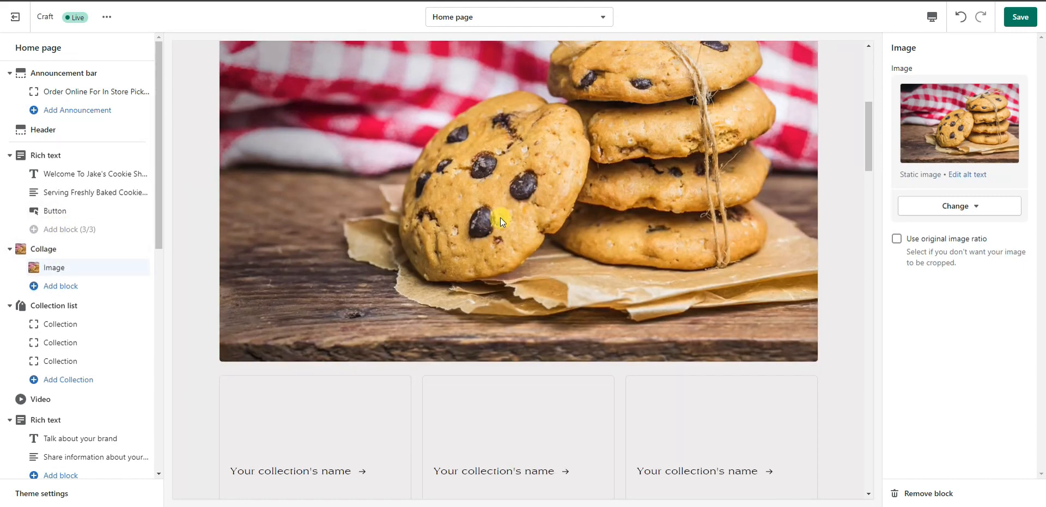
pyautogui.scroll(-6, 593, 224)
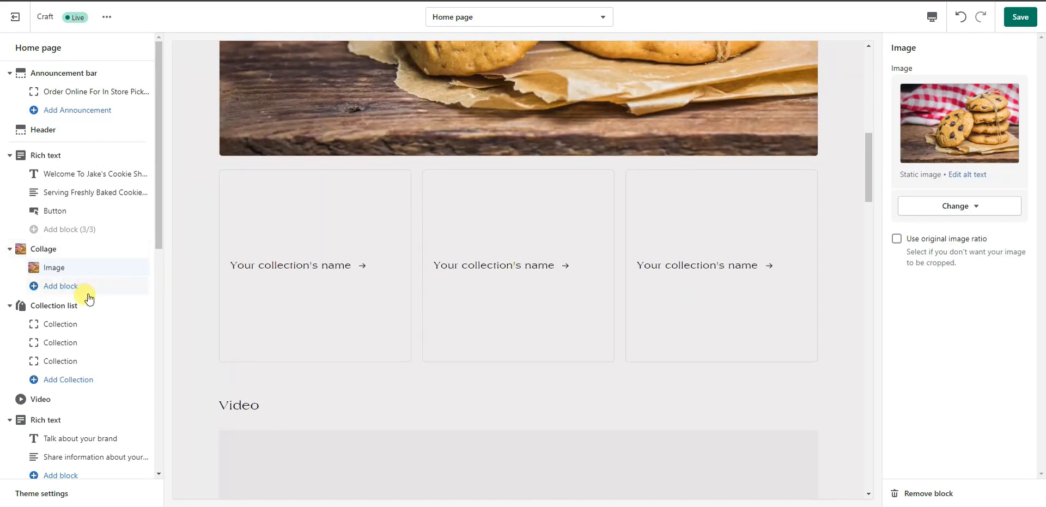
# Step: Set the Collection list section's heading to "Our Favorites"
pyautogui.click(87, 305)
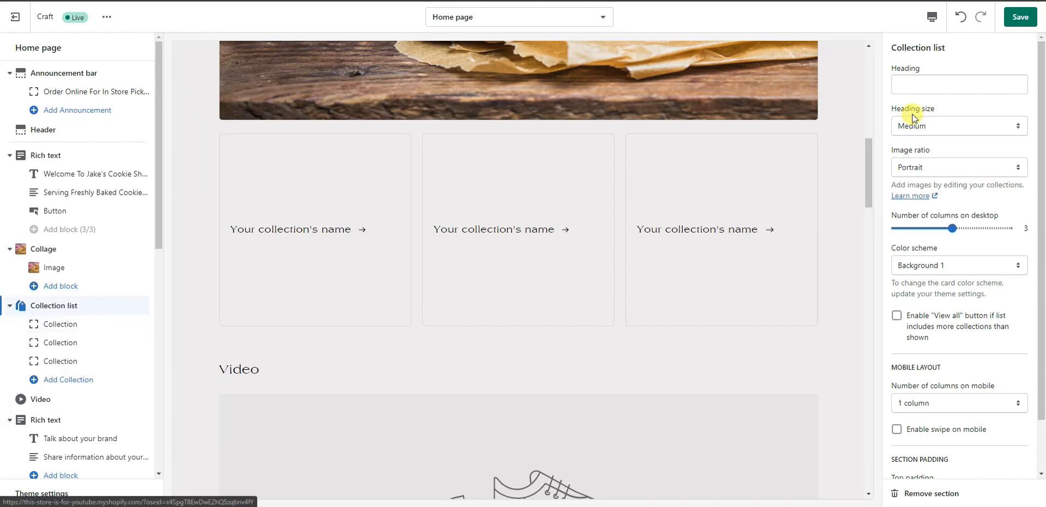
pyautogui.click(961, 88)
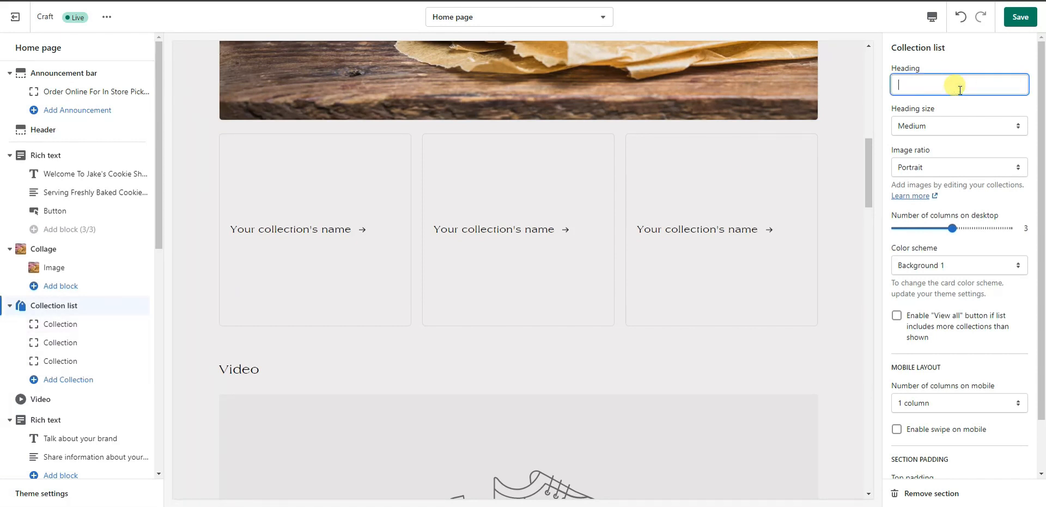
pyautogui.write('Our Favorites')
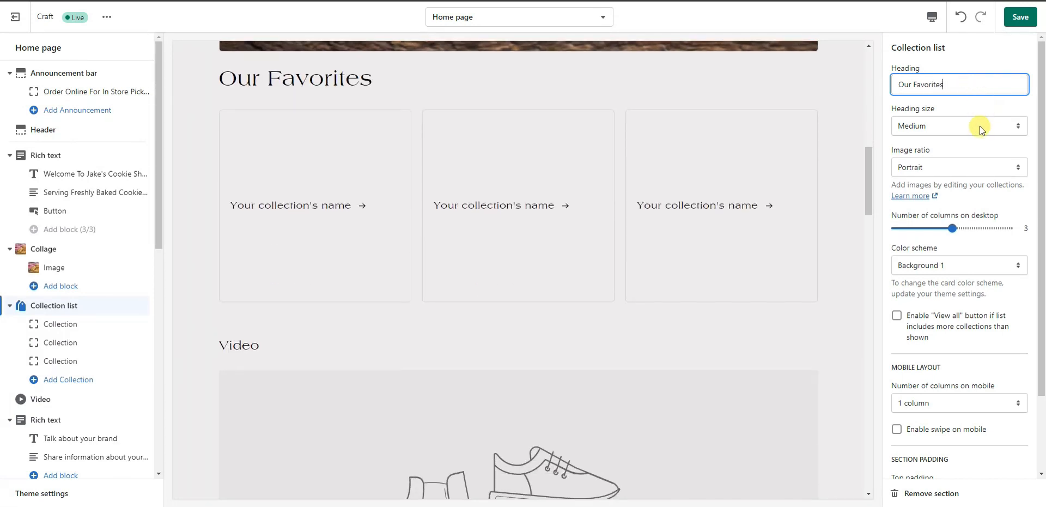
# Step: Try the Large heading size on the Collection list, return it to Medium, and check the image ratio options
pyautogui.click(952, 127)
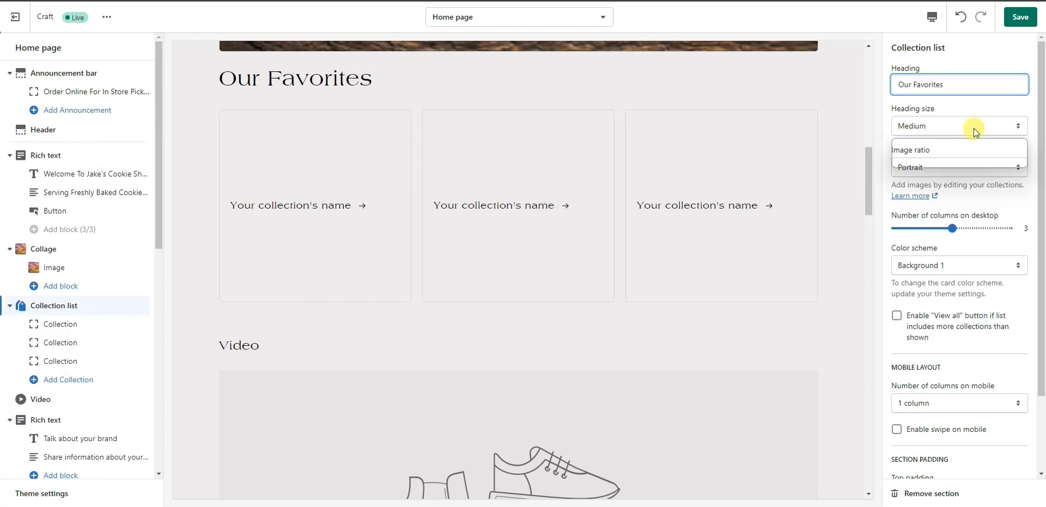
pyautogui.click(965, 163)
pyautogui.click(963, 128)
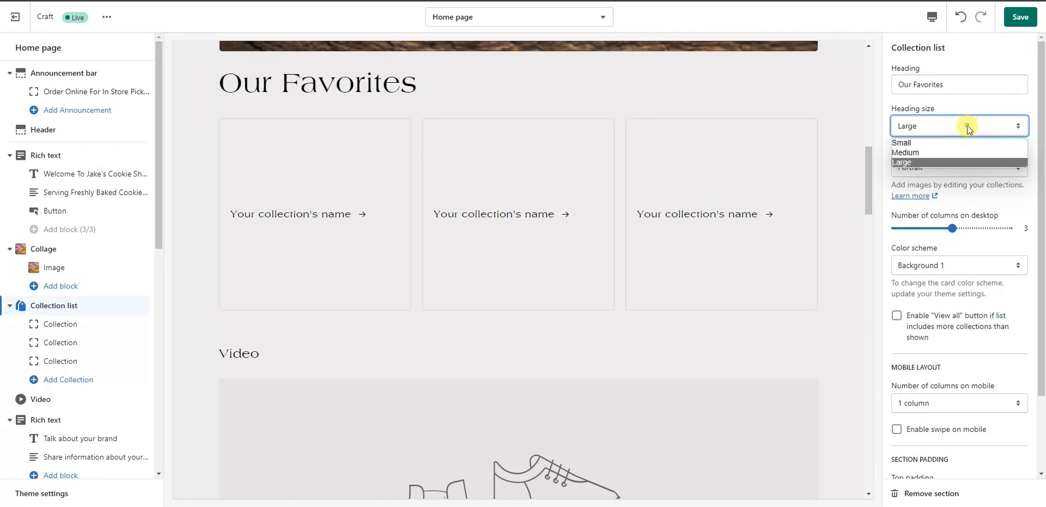
pyautogui.click(960, 146)
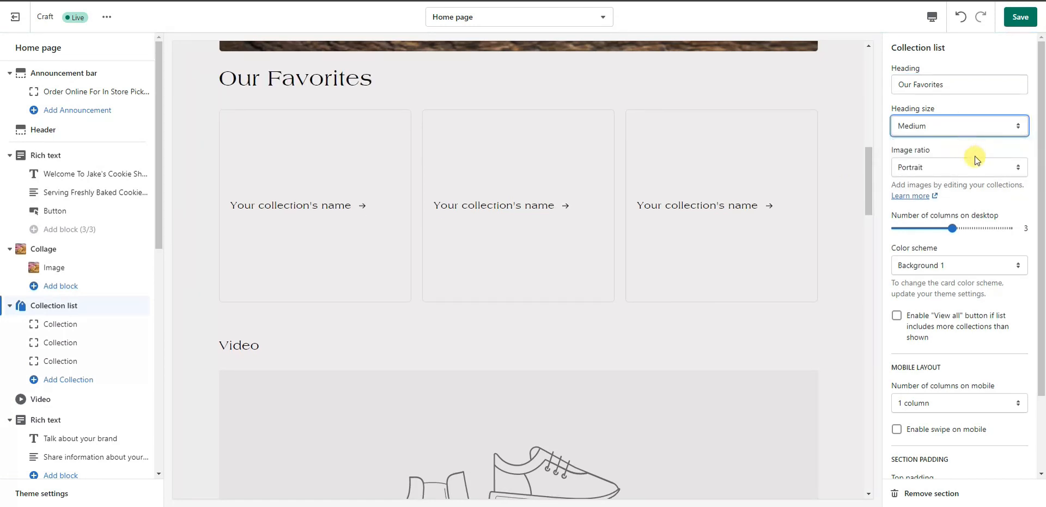
pyautogui.click(979, 165)
pyautogui.click(979, 165)
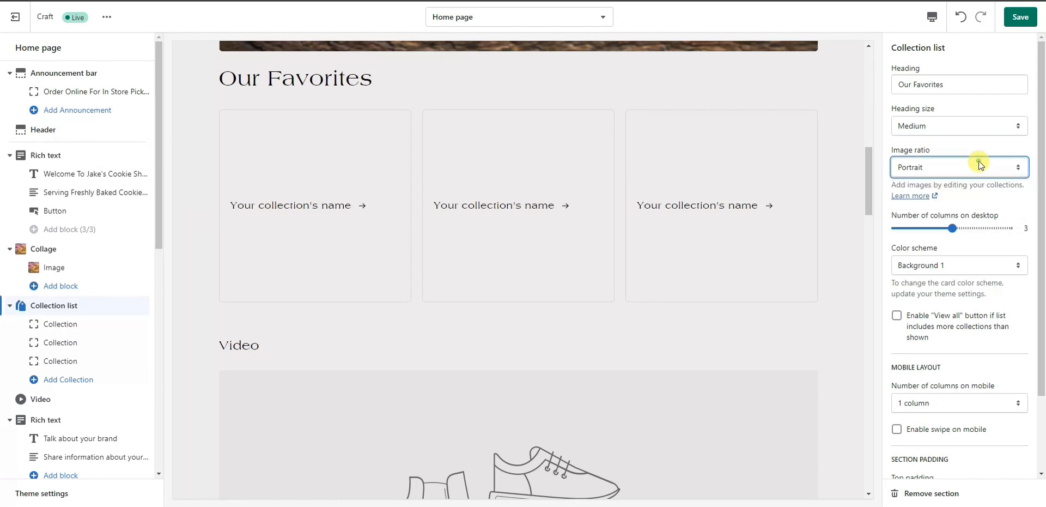
# Step: Try top paddings of 48, 52 and 16 px on the Collection list and compare the spacing below the collage
pyautogui.scroll(-3, 980, 238)
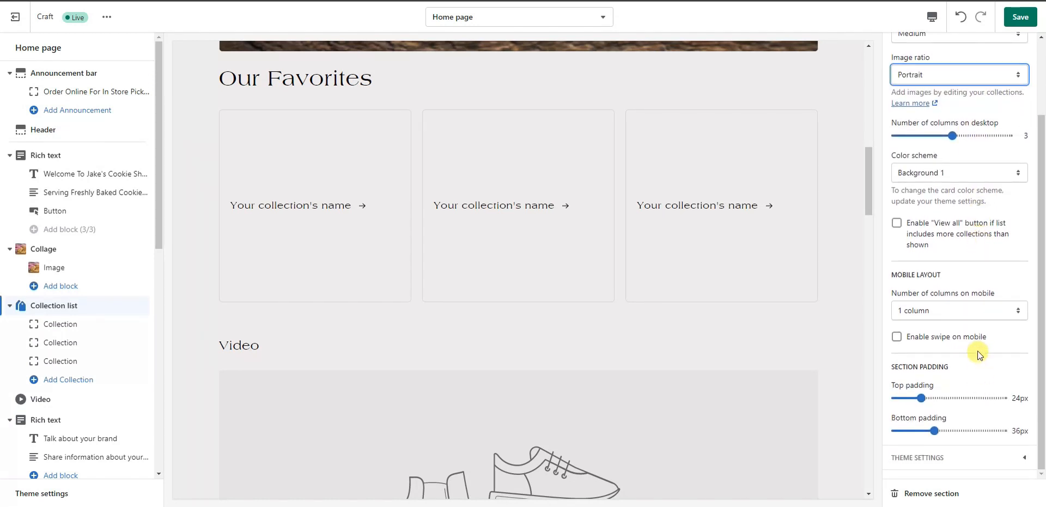
pyautogui.click(921, 398)
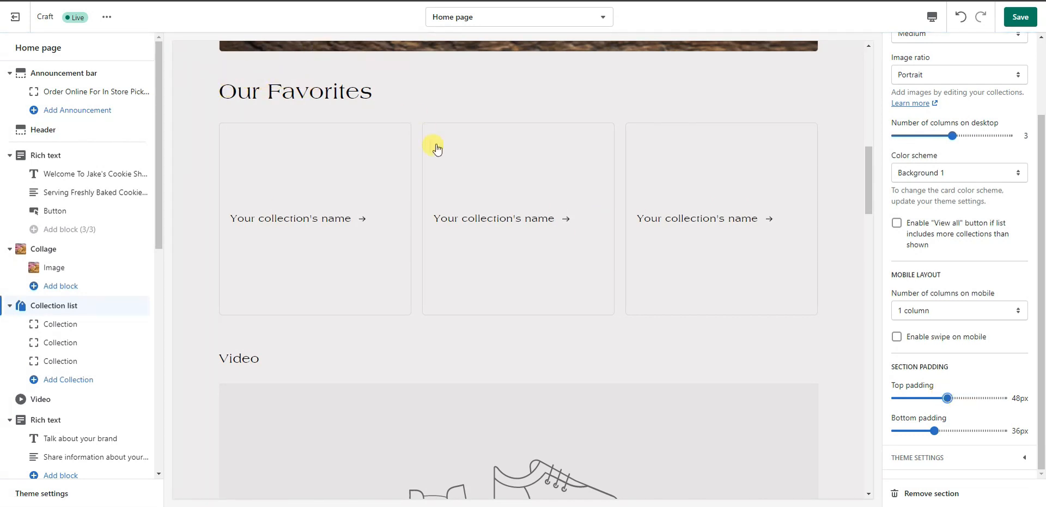
pyautogui.scroll(3, 423, 139)
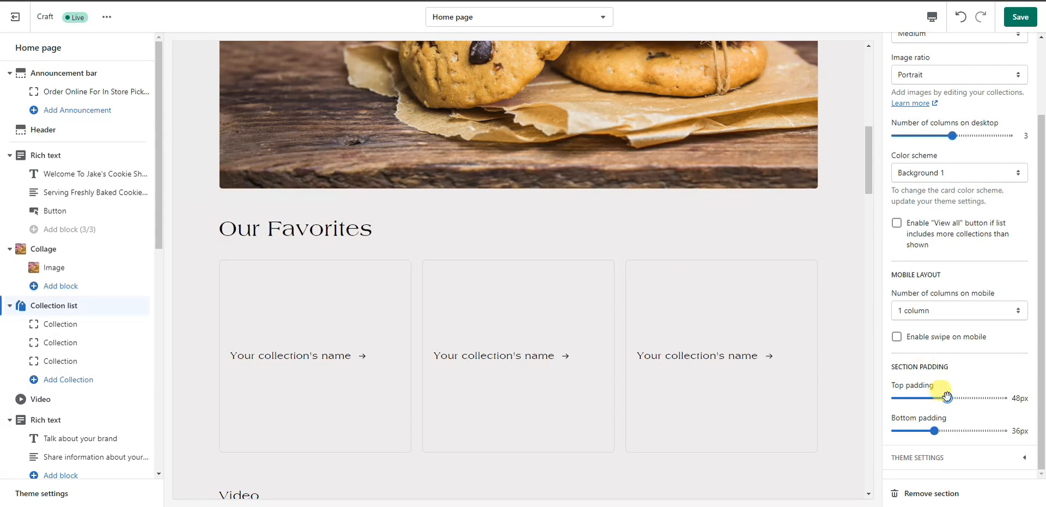
pyautogui.scroll(-3, 430, 147)
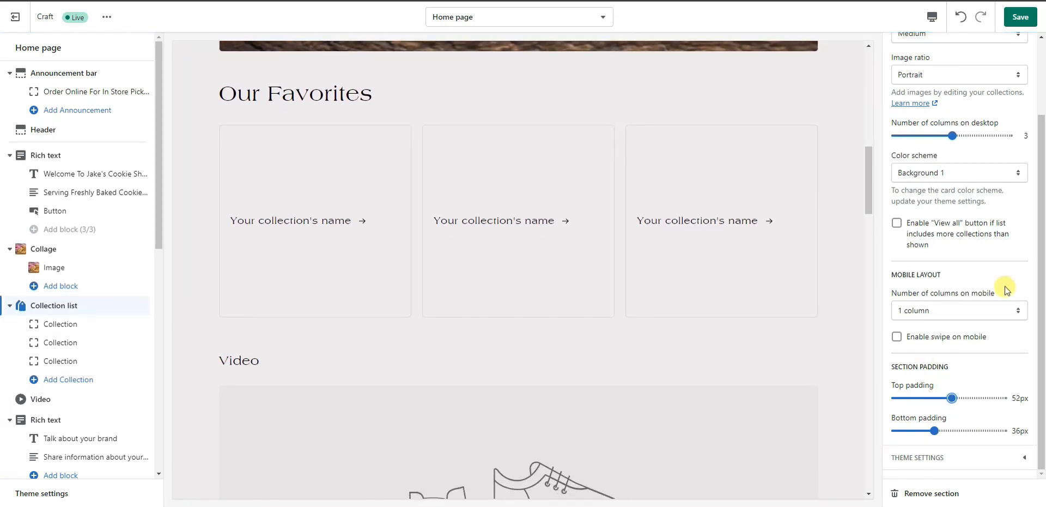
pyautogui.moveTo(951, 397); pyautogui.dragTo(914, 397)
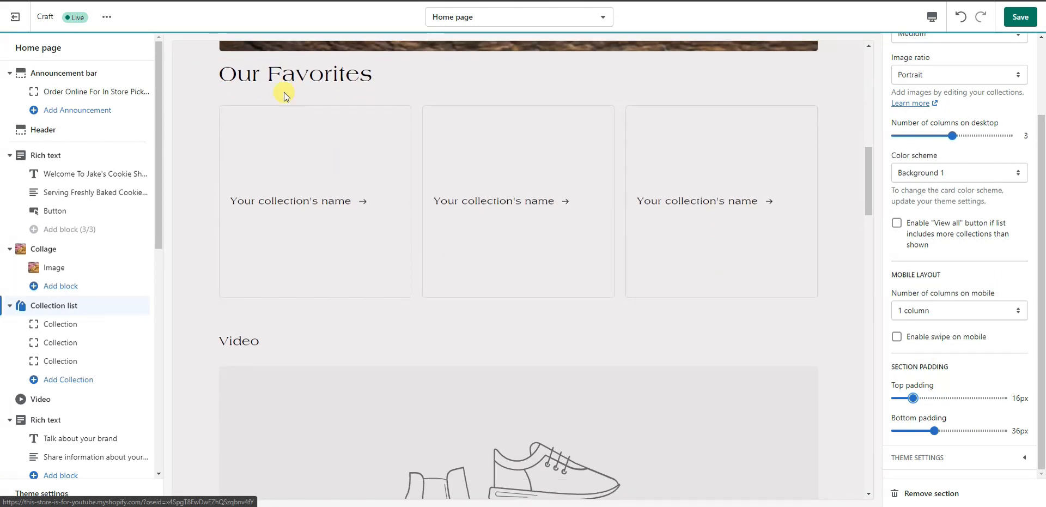
pyautogui.scroll(5, 323, 93)
pyautogui.scroll(-3, 374, 250)
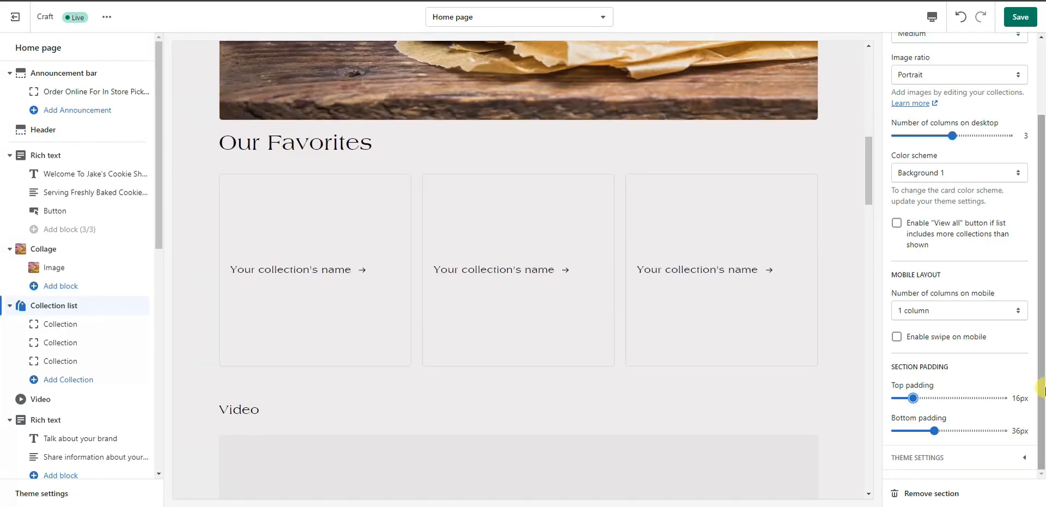
# Step: Set the Collection list section's top padding to 68 px and check the gap above the heading
pyautogui.moveTo(913, 397); pyautogui.dragTo(953, 397)
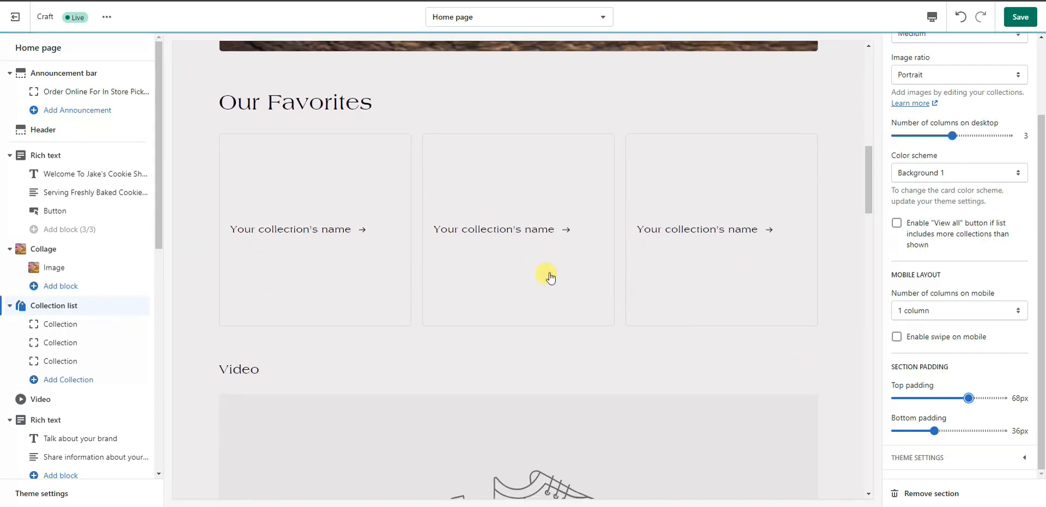
pyautogui.scroll(4, 549, 273)
pyautogui.scroll(-3, 349, 292)
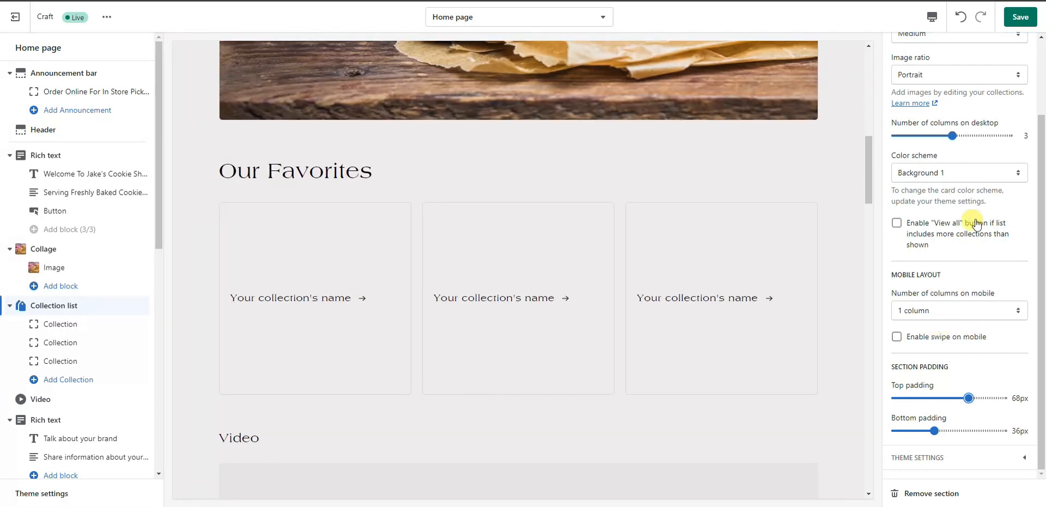
pyautogui.scroll(2, 954, 314)
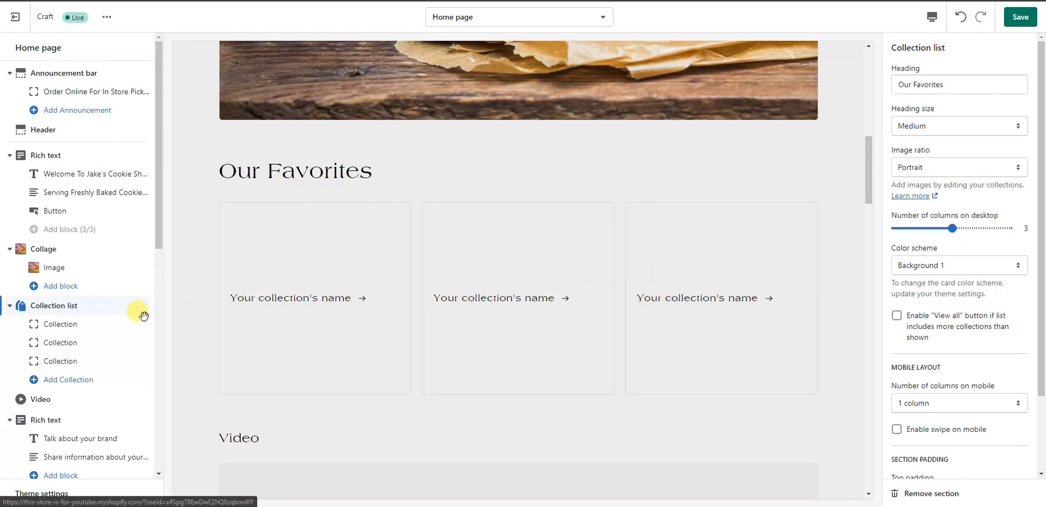
# Step: Assign the Chocolate Chip Cookies collection to the first block of the Collection list
pyautogui.click(90, 325)
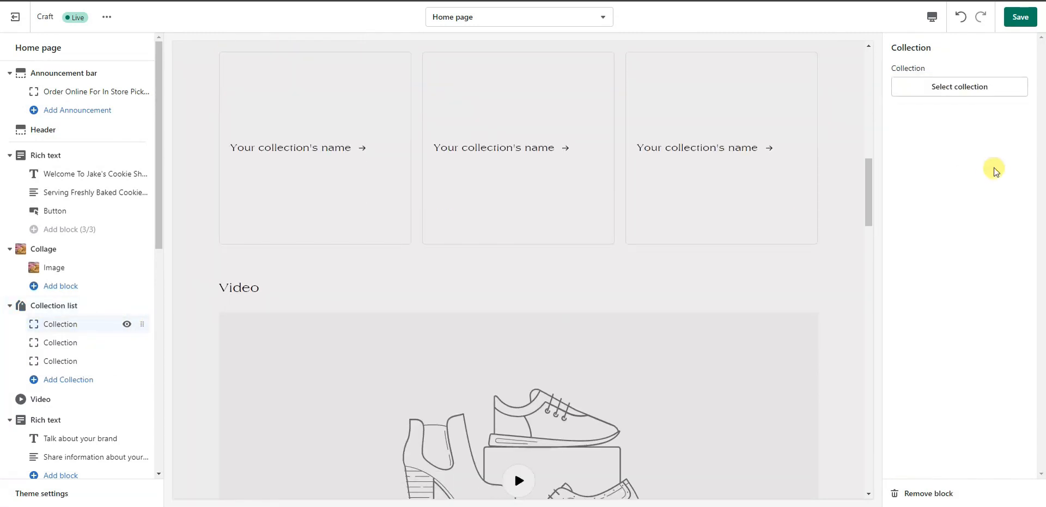
pyautogui.click(978, 87)
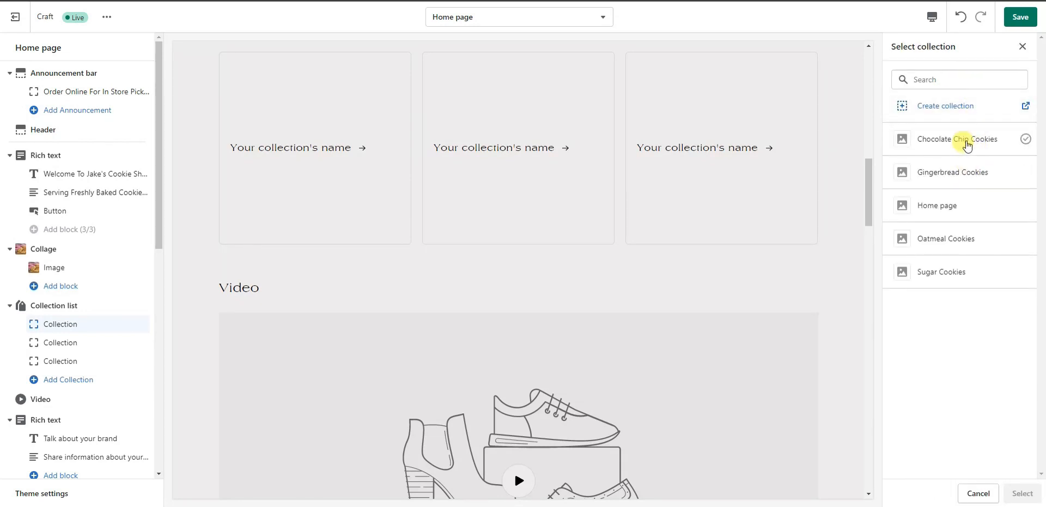
pyautogui.click(966, 144)
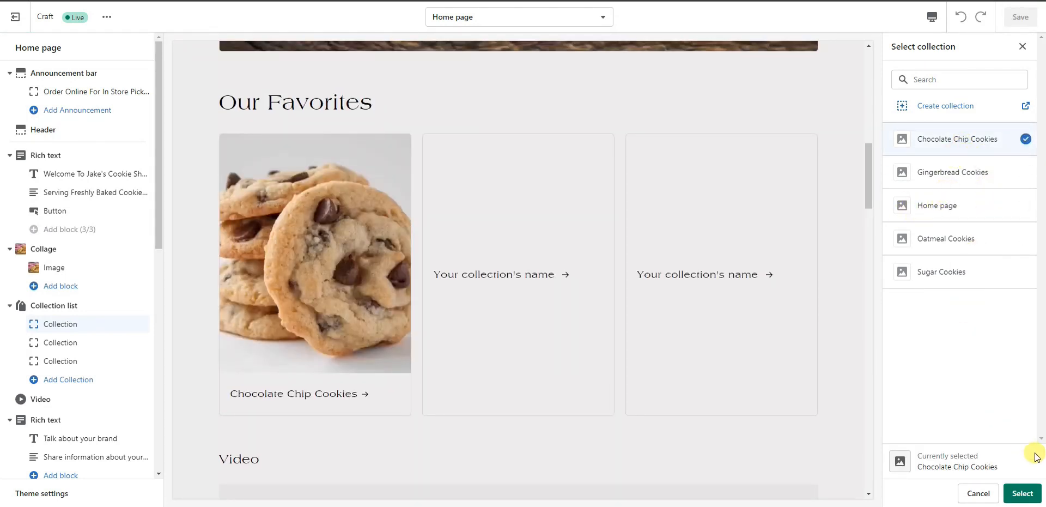
pyautogui.click(1027, 492)
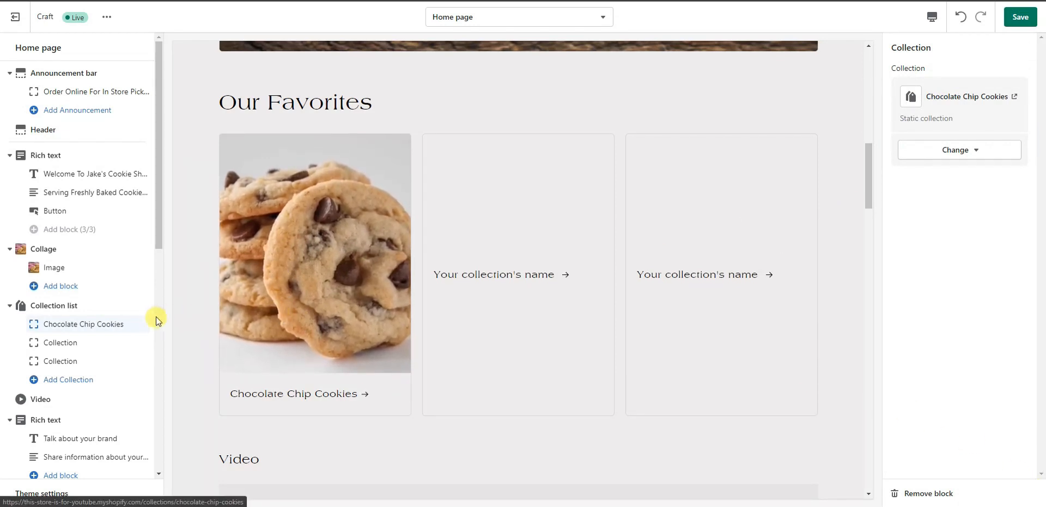
# Step: Assign the Gingerbread Cookies collection to the second block of the Collection list
pyautogui.click(78, 344)
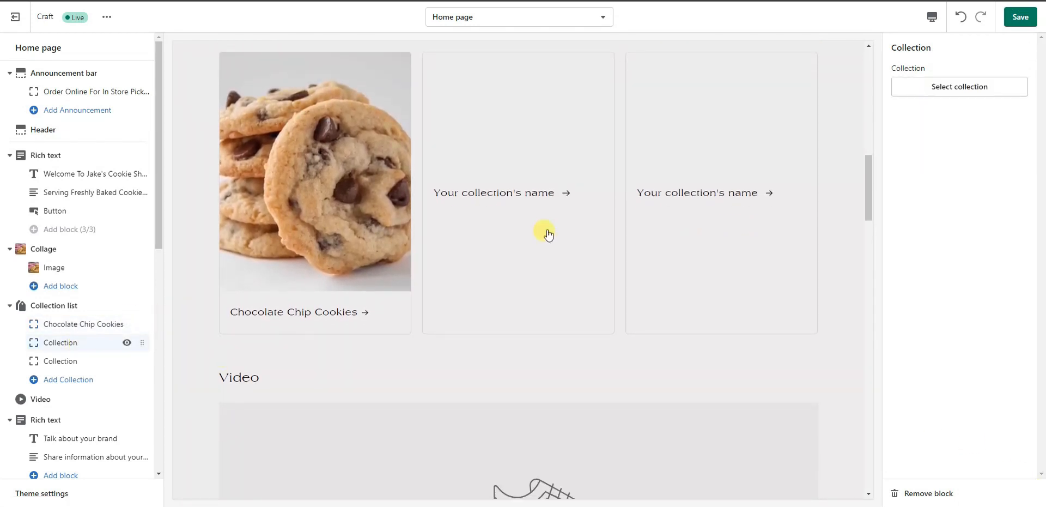
pyautogui.click(938, 87)
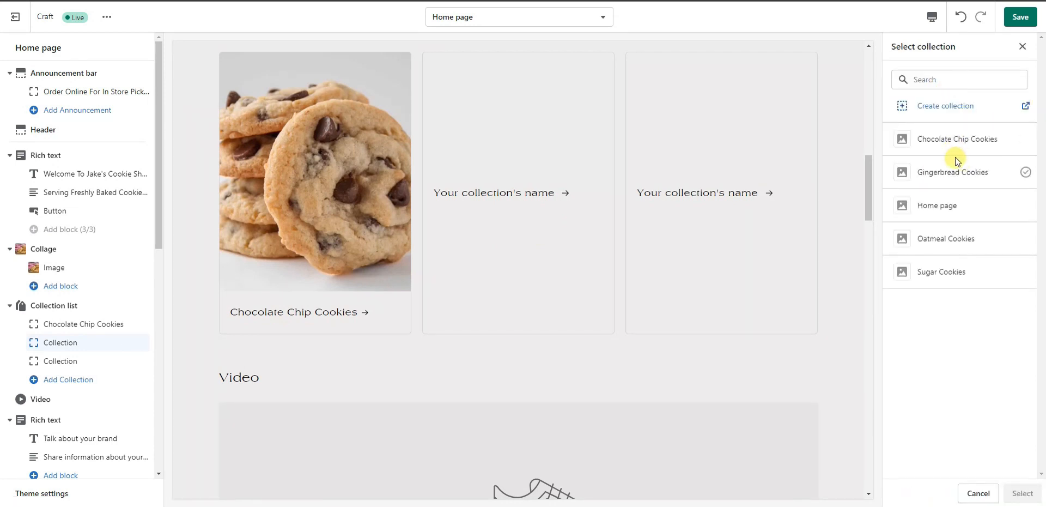
pyautogui.click(961, 179)
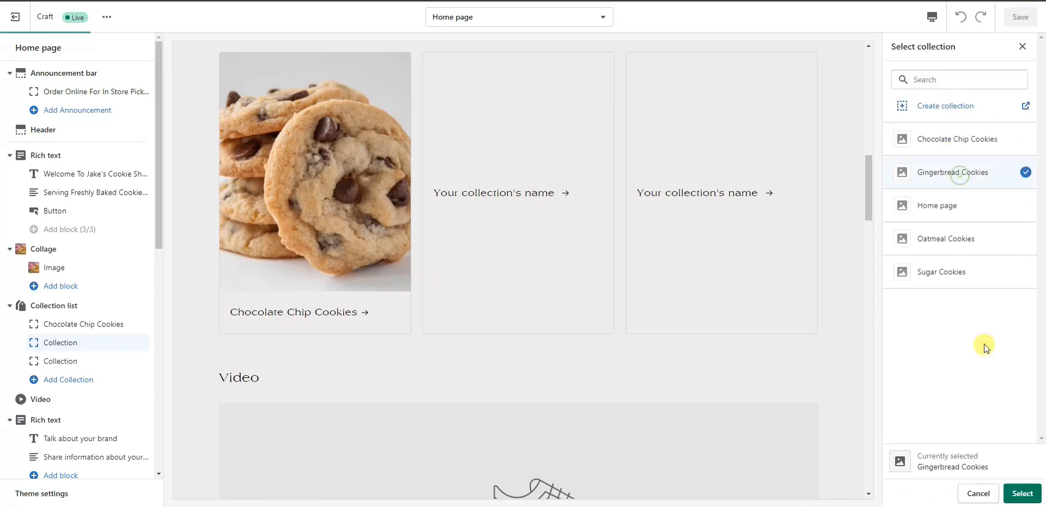
pyautogui.click(1023, 493)
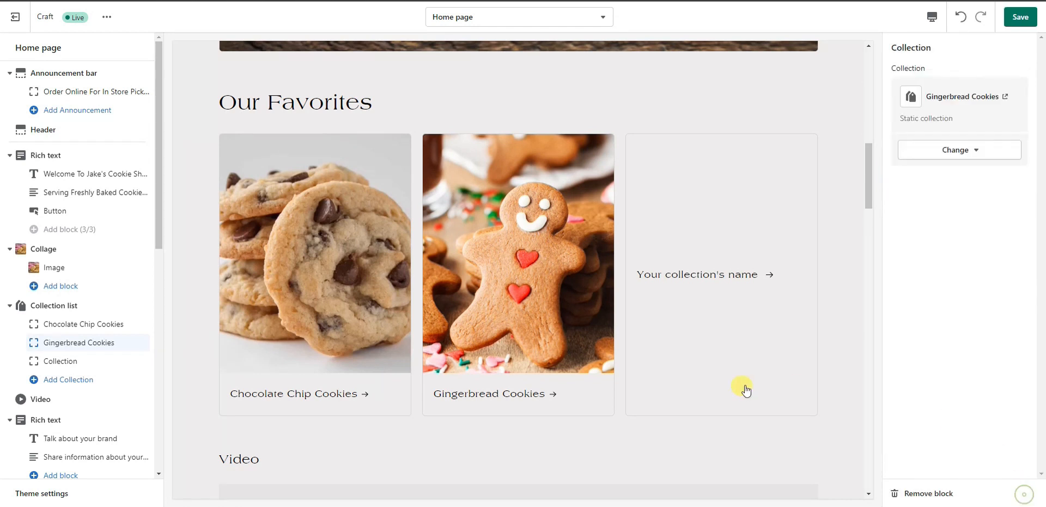
# Step: Assign the Oatmeal Cookies collection to the third block of the Collection list
pyautogui.click(90, 364)
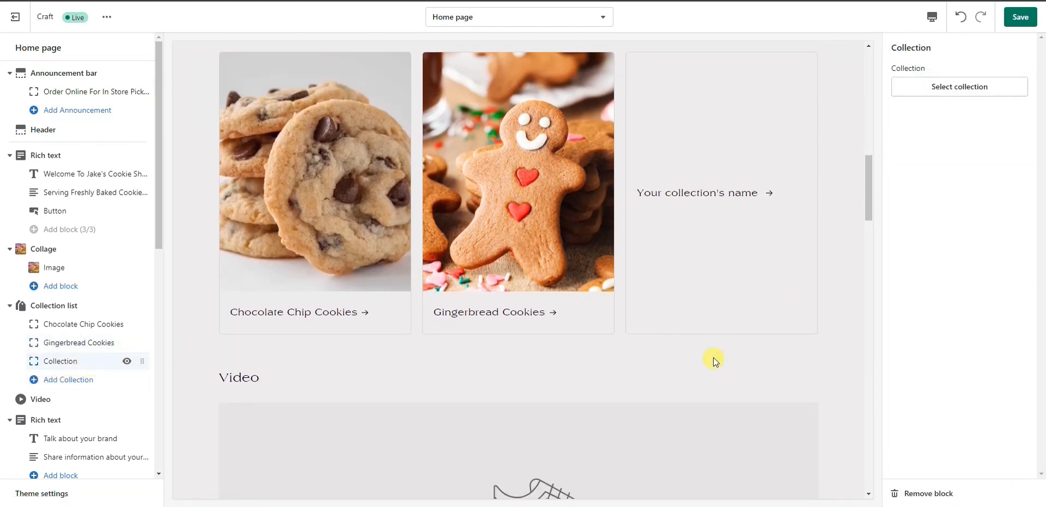
pyautogui.click(959, 86)
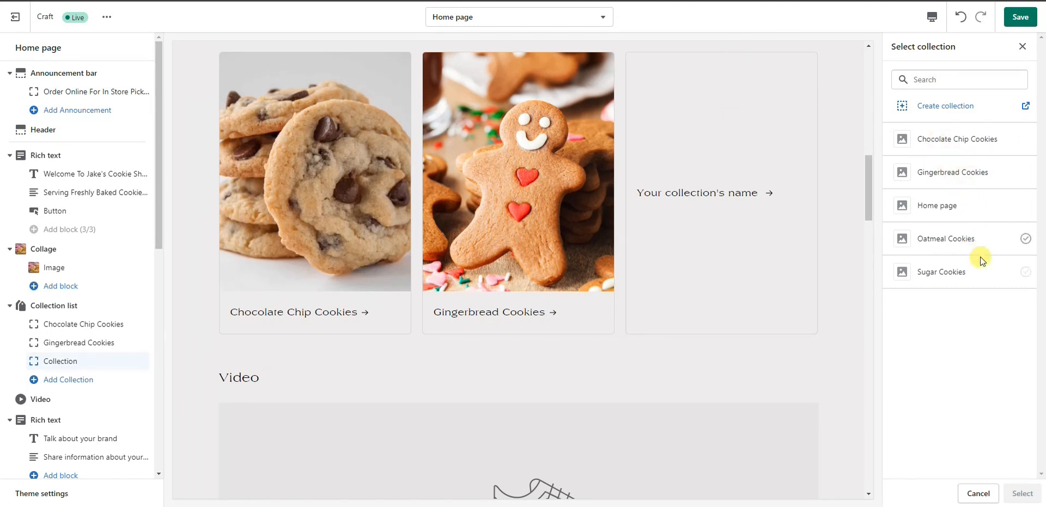
pyautogui.click(964, 239)
pyautogui.click(1023, 493)
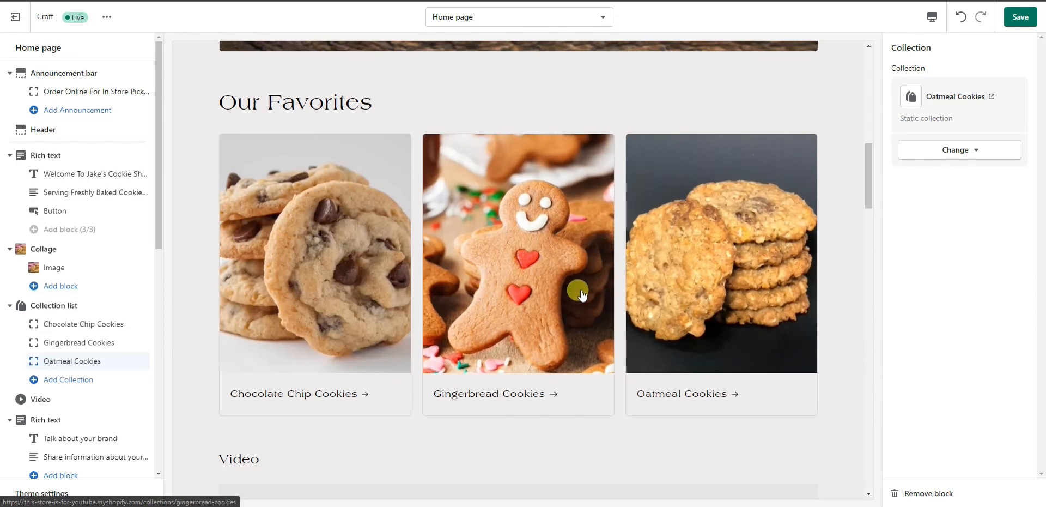
# Step: Add a fourth collection block to the Collection list and assign the Sugar Cookies collection to it
pyautogui.click(72, 380)
pyautogui.scroll(4, 343, 416)
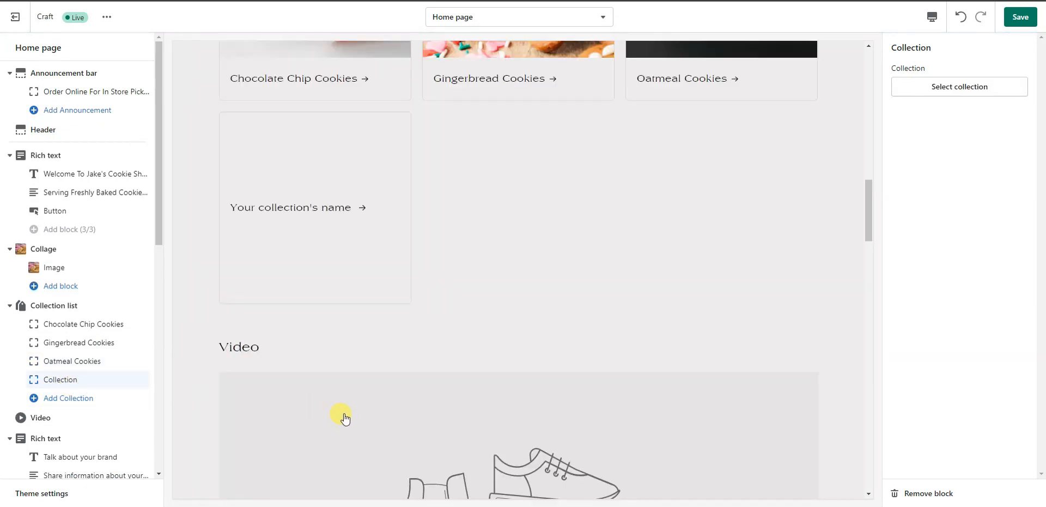
pyautogui.click(965, 92)
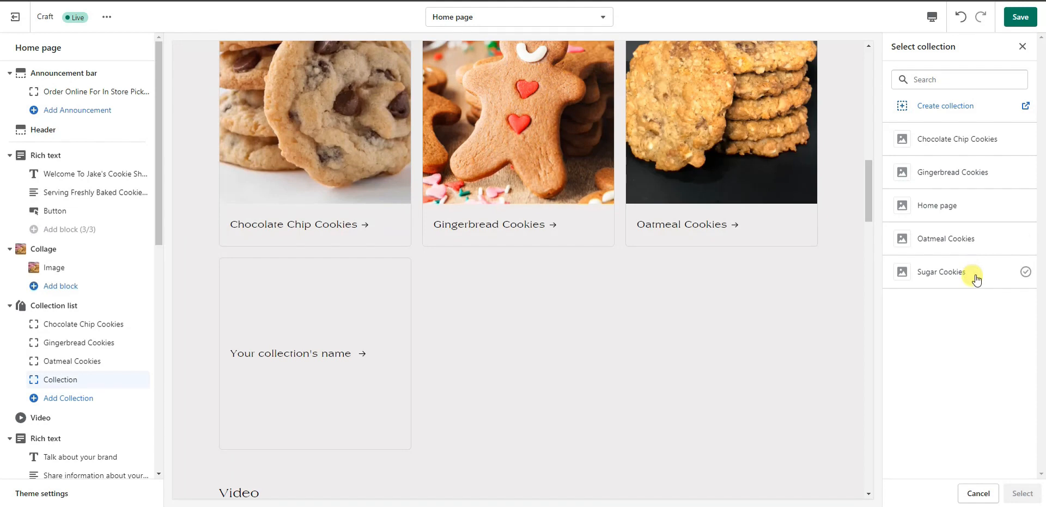
pyautogui.click(973, 278)
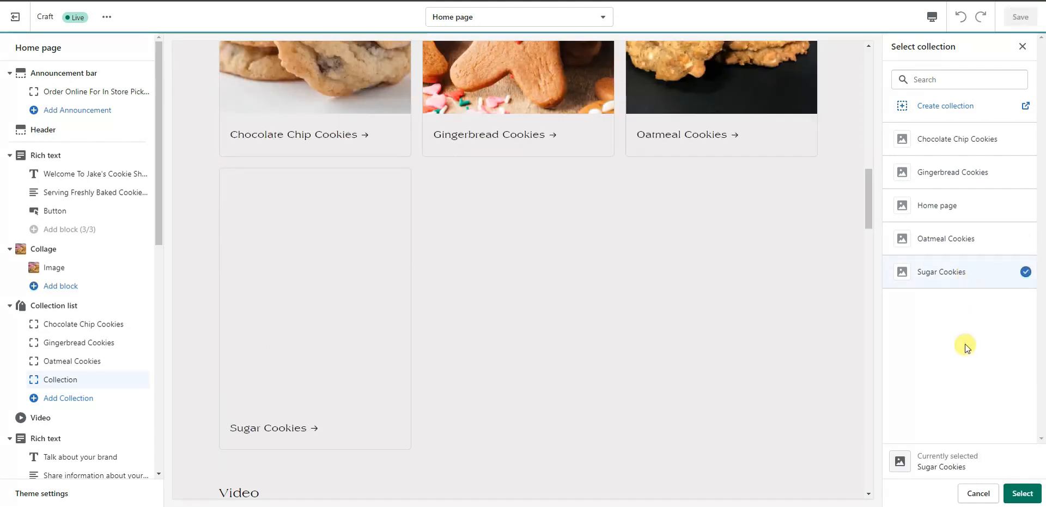
pyautogui.click(1019, 493)
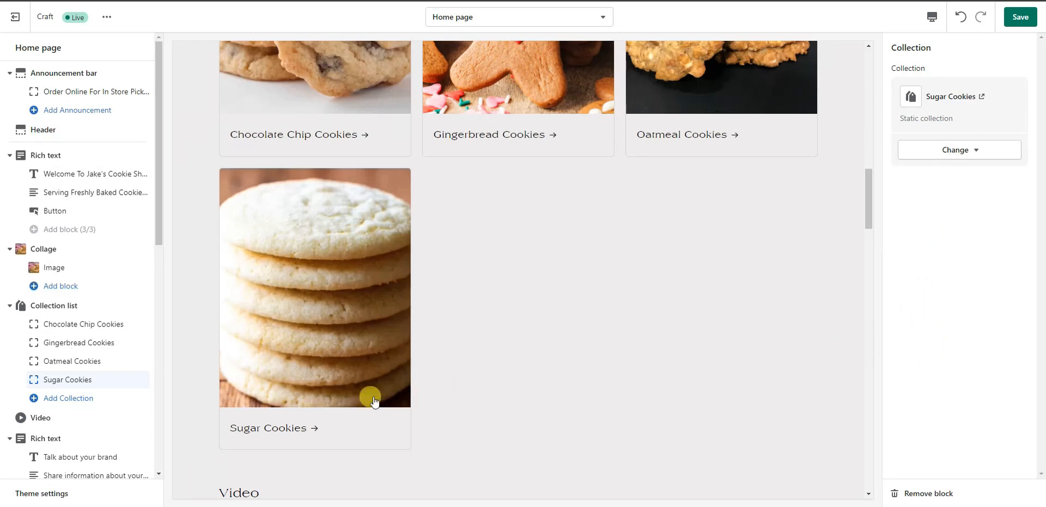
# Step: Compare the Collection list at 2 and 4 desktop columns, keep 4, and save the theme changes
pyautogui.scroll(3, 654, 329)
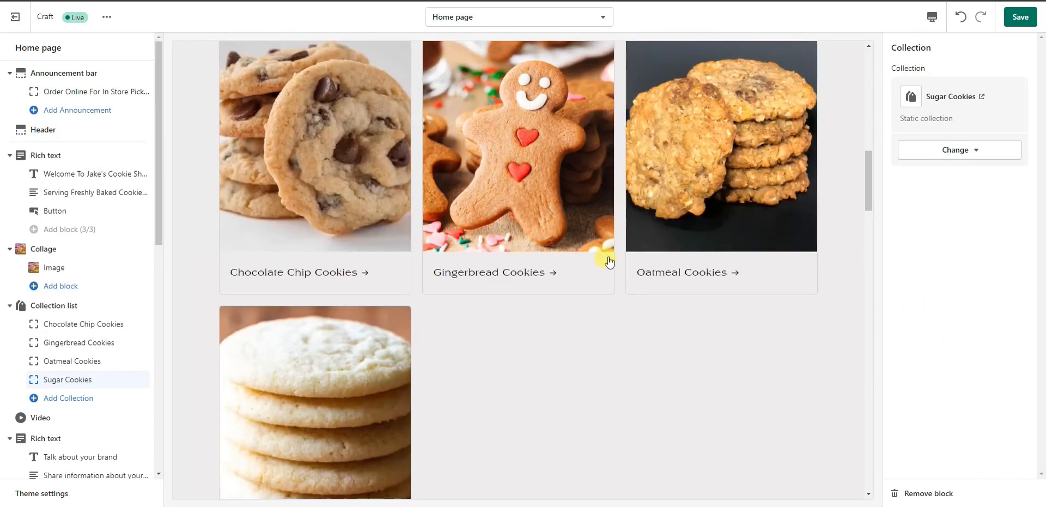
pyautogui.scroll(4, 626, 289)
pyautogui.scroll(-3, 592, 315)
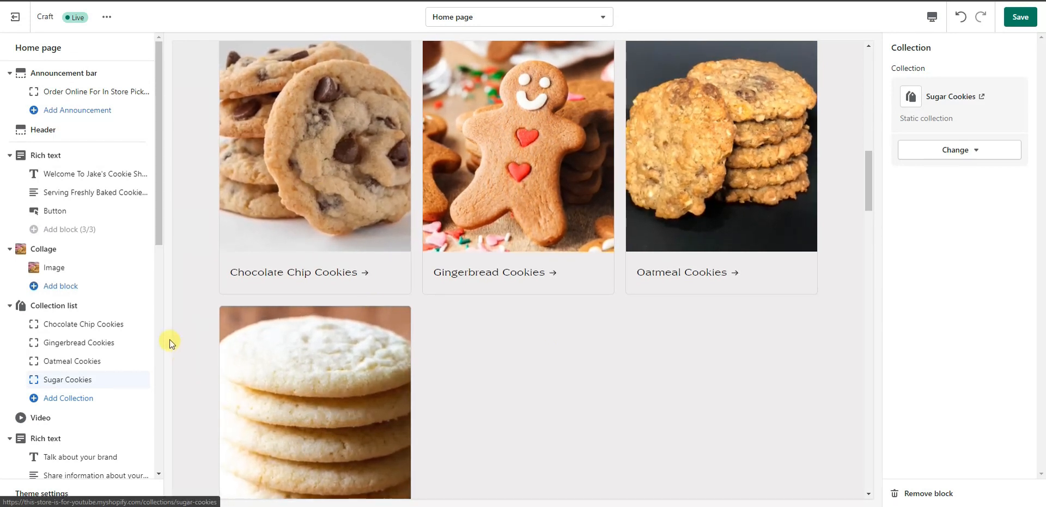
pyautogui.click(62, 308)
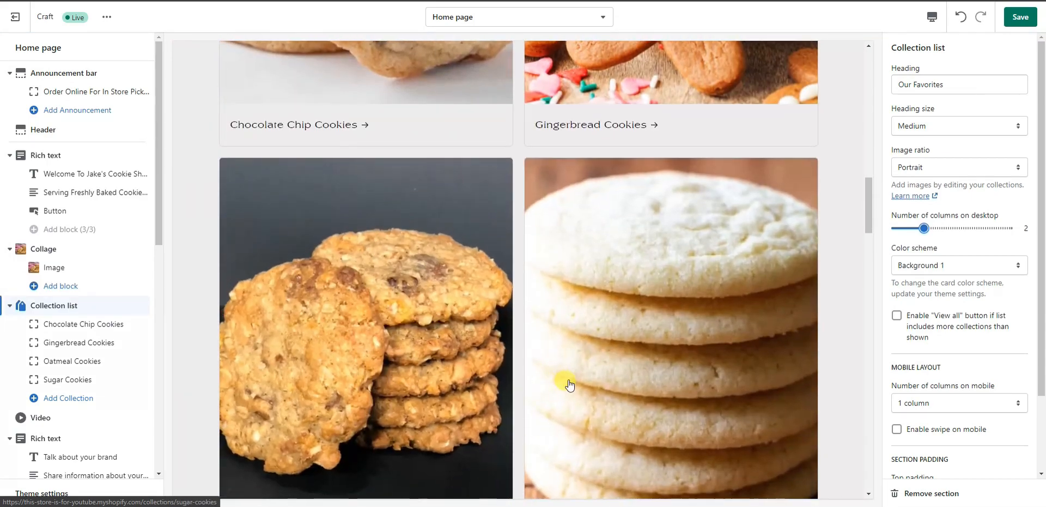
pyautogui.scroll(-9, 719, 263)
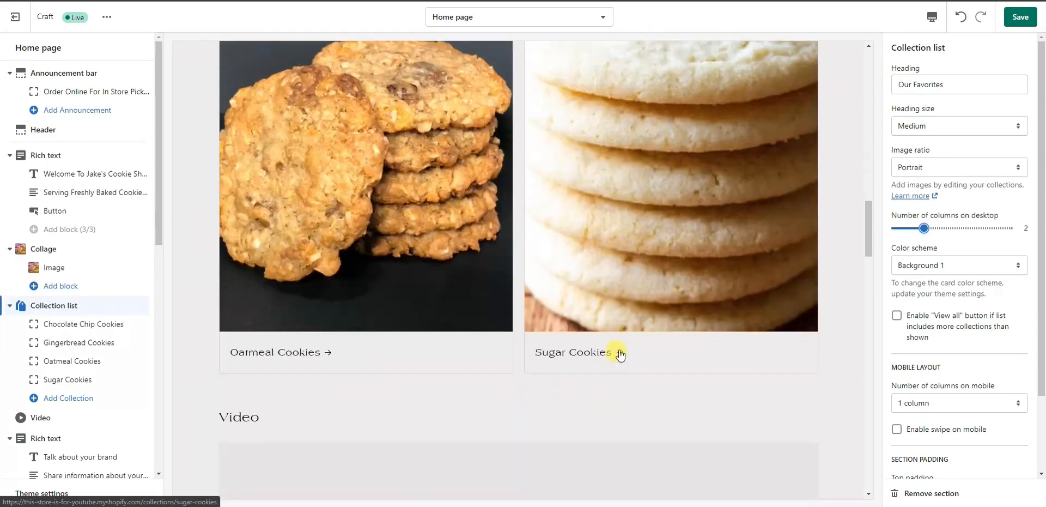
pyautogui.scroll(6, 626, 351)
pyautogui.scroll(4, 635, 354)
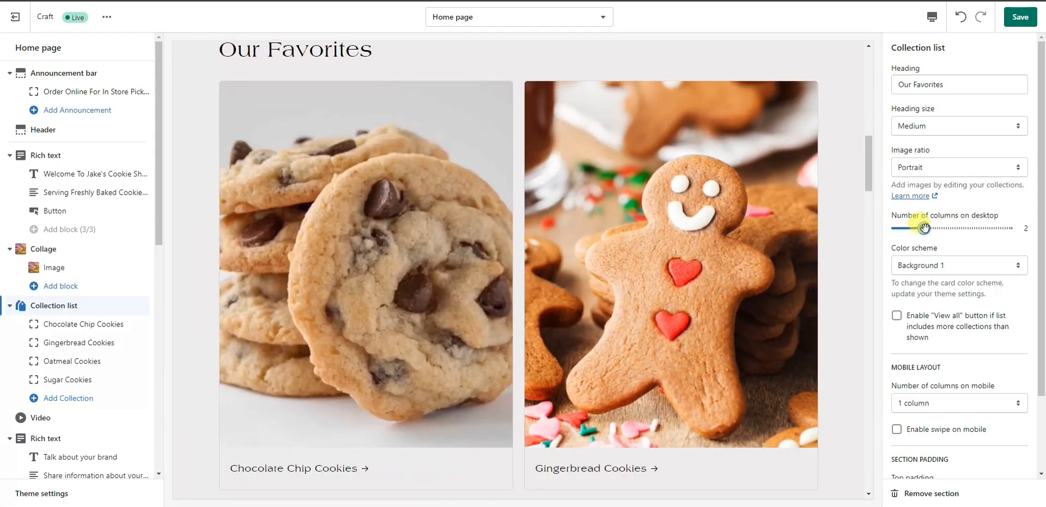
pyautogui.moveTo(925, 228); pyautogui.dragTo(981, 228)
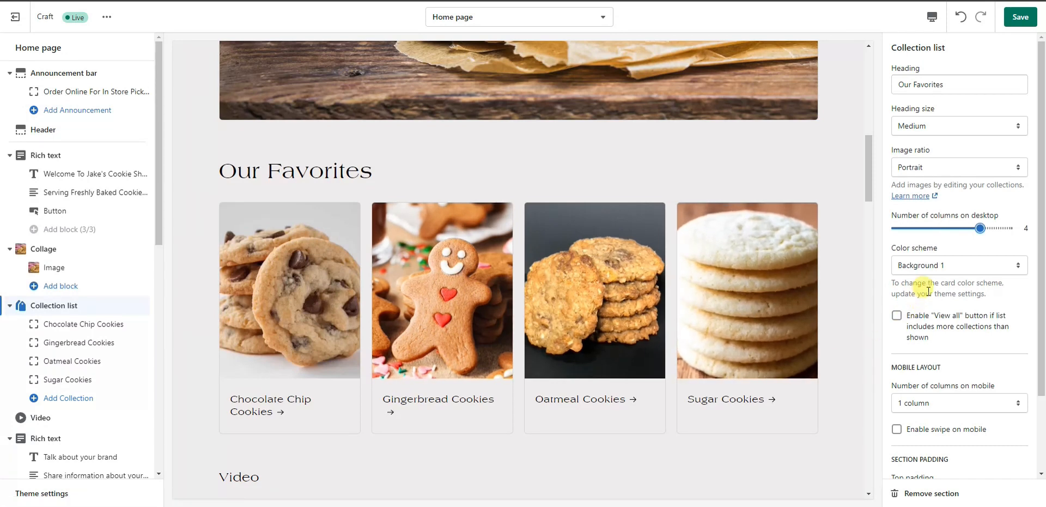
pyautogui.click(1019, 17)
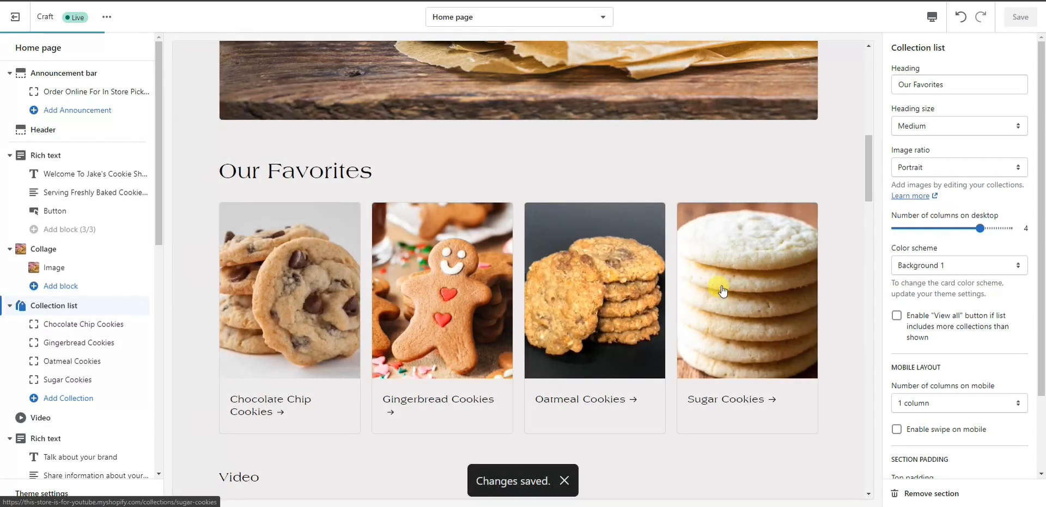
# Step: Preview the home page in mobile view and examine the welcome text, collage image and Our Favorites collections
pyautogui.click(935, 20)
pyautogui.click(957, 46)
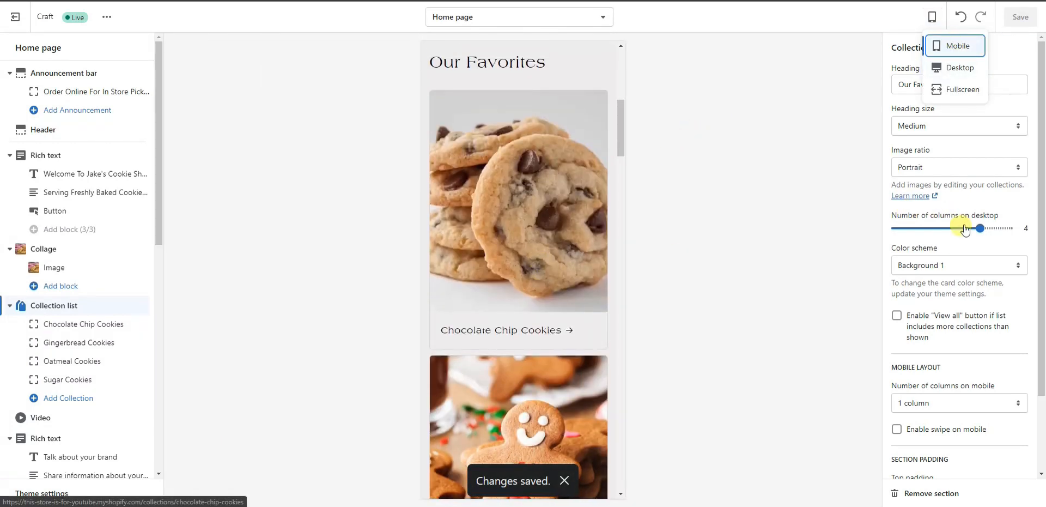
pyautogui.scroll(-4, 534, 219)
pyautogui.scroll(-3, 535, 219)
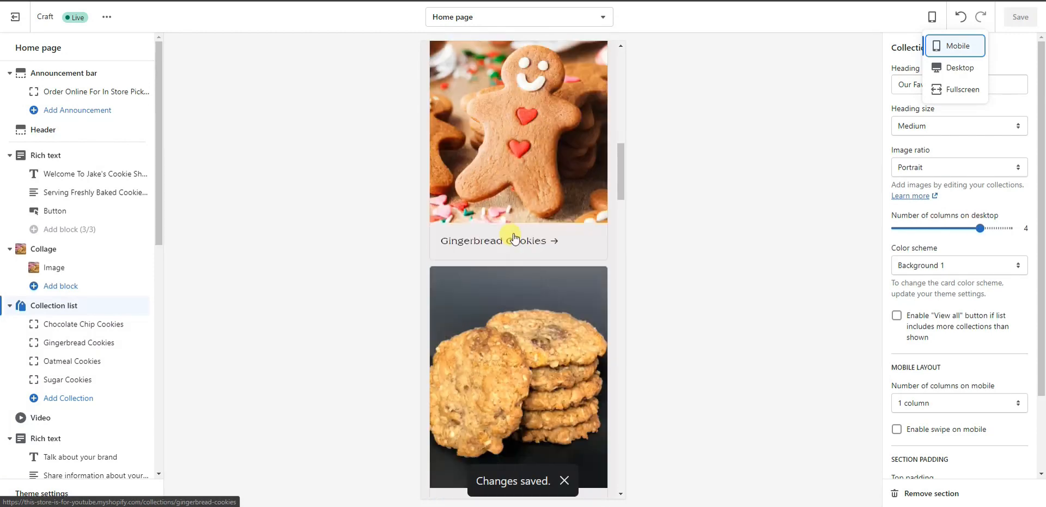
pyautogui.scroll(5, 519, 256)
pyautogui.scroll(5, 528, 321)
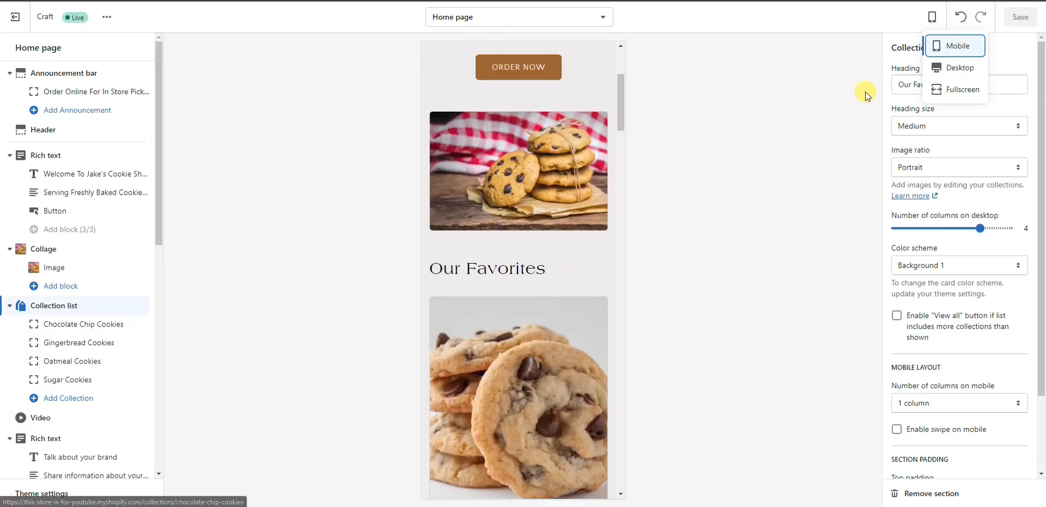
pyautogui.scroll(4, 550, 264)
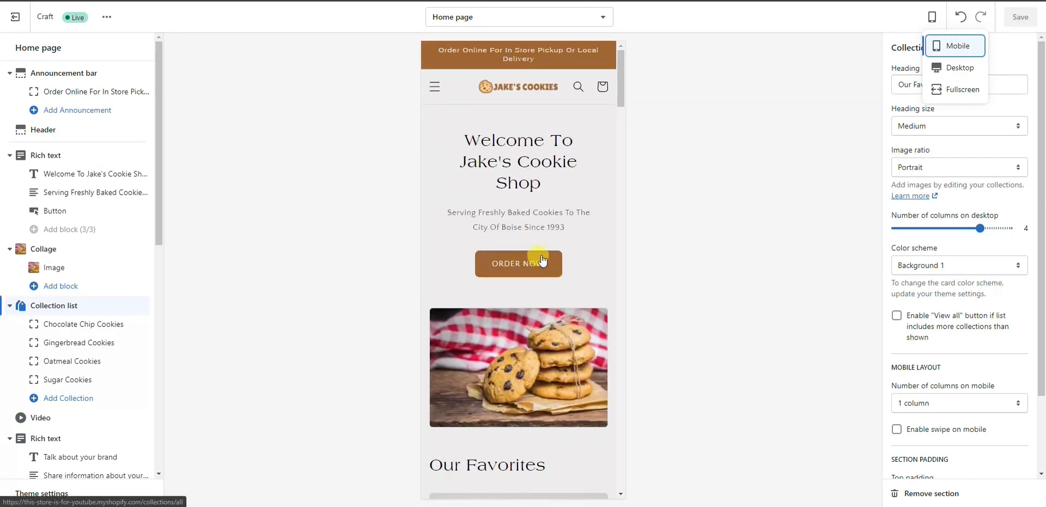
pyautogui.scroll(-3, 545, 277)
pyautogui.scroll(3, 551, 298)
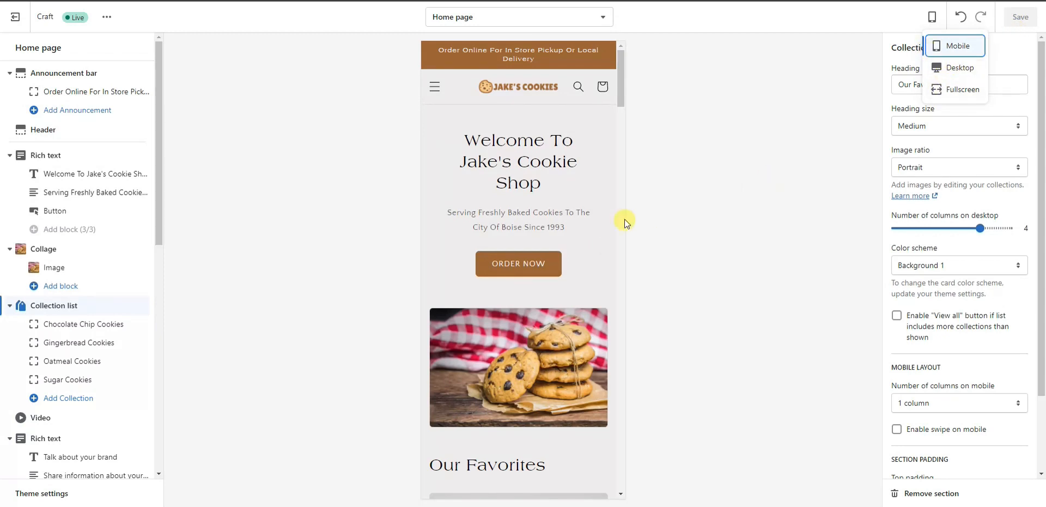
pyautogui.scroll(-8, 556, 261)
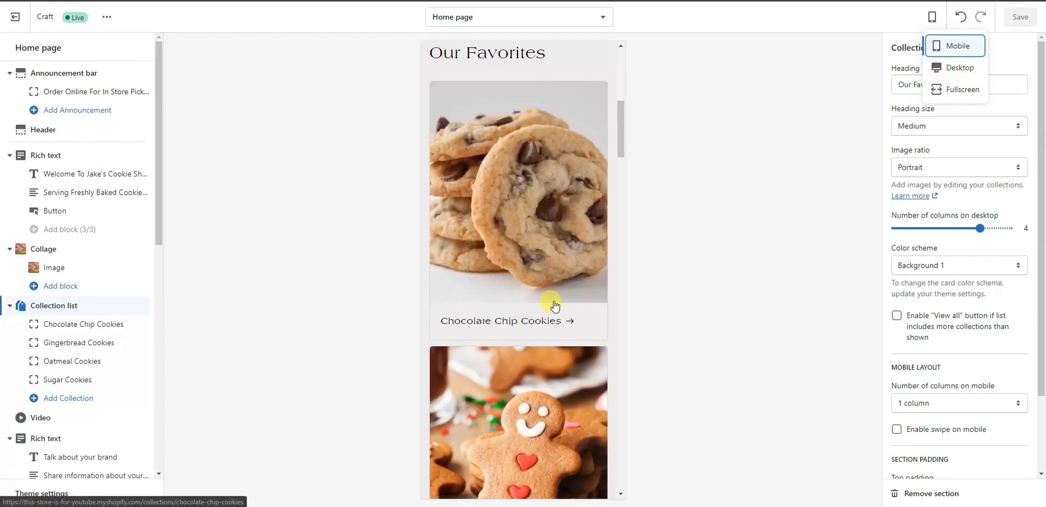
# Step: Return the preview to desktop view and review the page from the collage down to the Video section
pyautogui.click(961, 67)
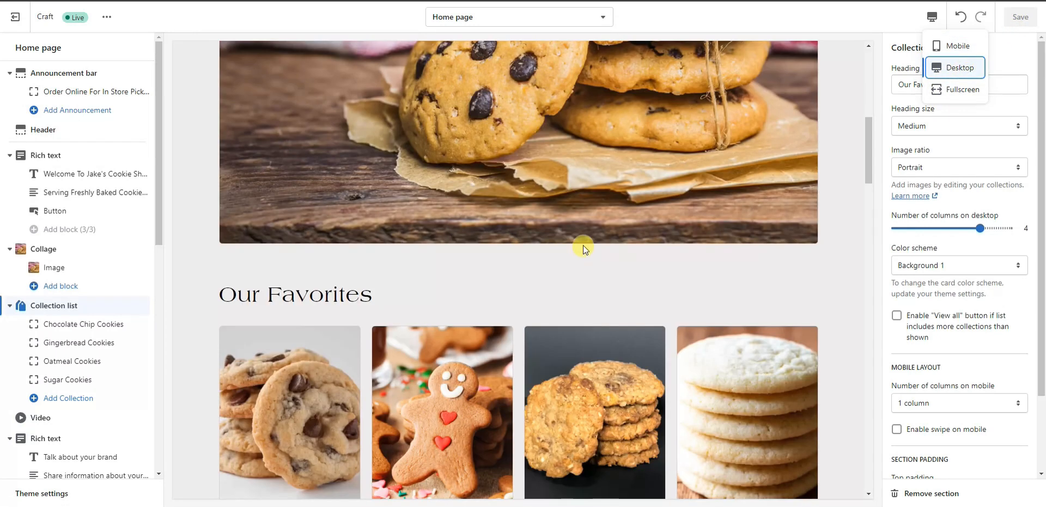
pyautogui.scroll(-2, 600, 235)
pyautogui.scroll(-7, 629, 226)
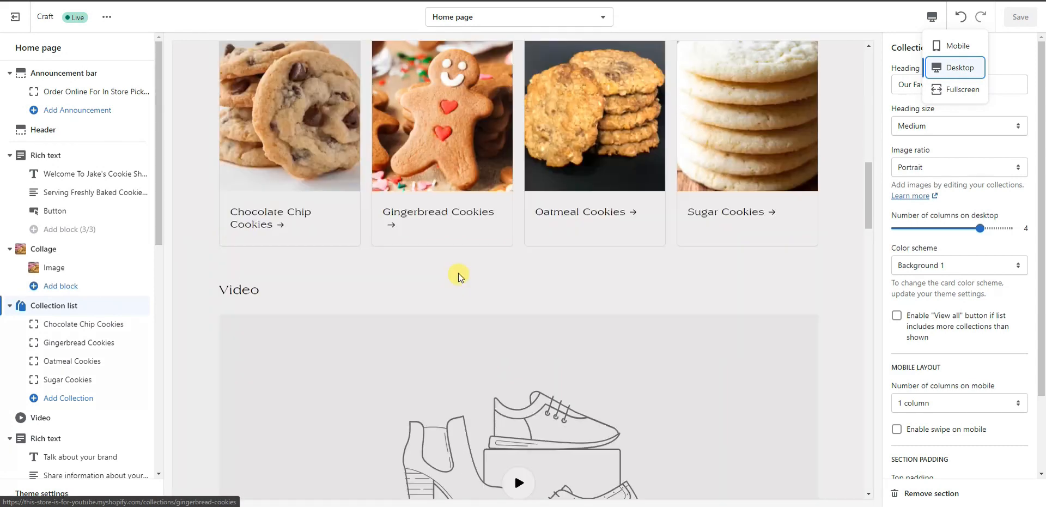
pyautogui.scroll(-1, 467, 279)
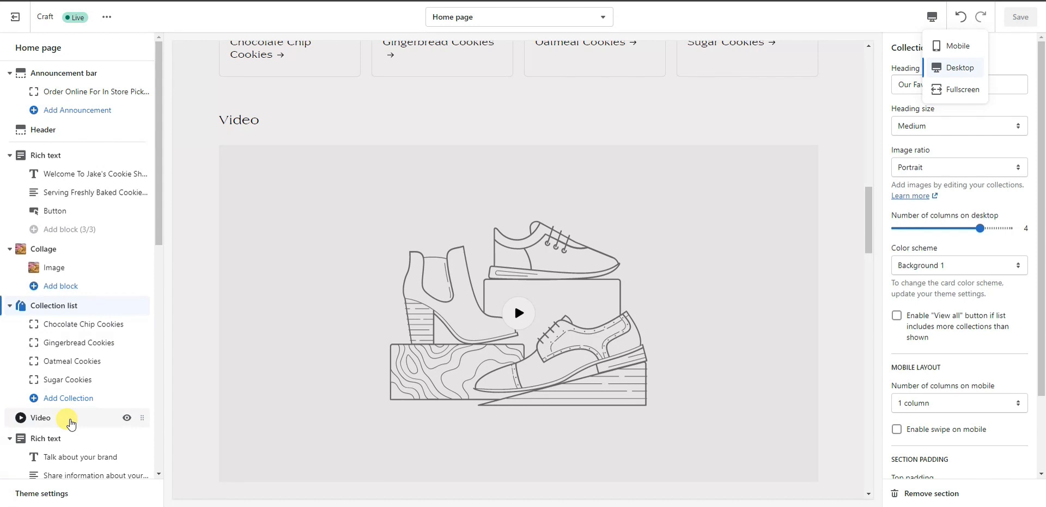
# Step: Change the Video section's heading to "How It's Made"
pyautogui.click(70, 420)
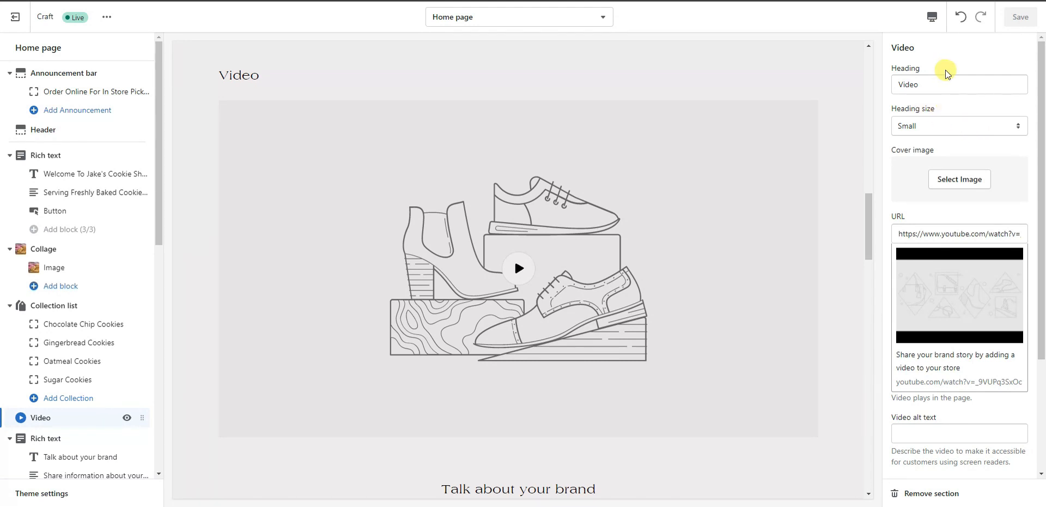
pyautogui.moveTo(935, 84); pyautogui.dragTo(894, 85)
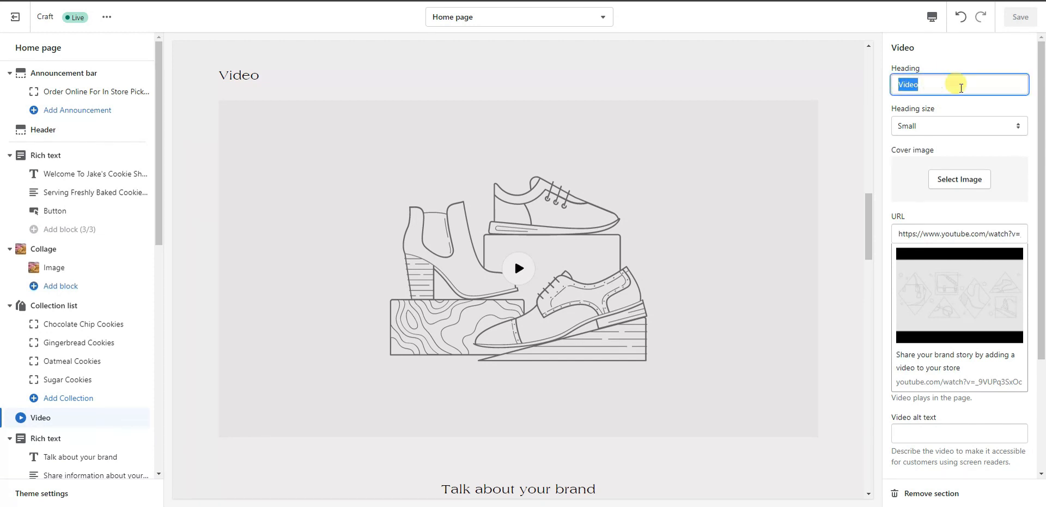
pyautogui.write("How It's Made")
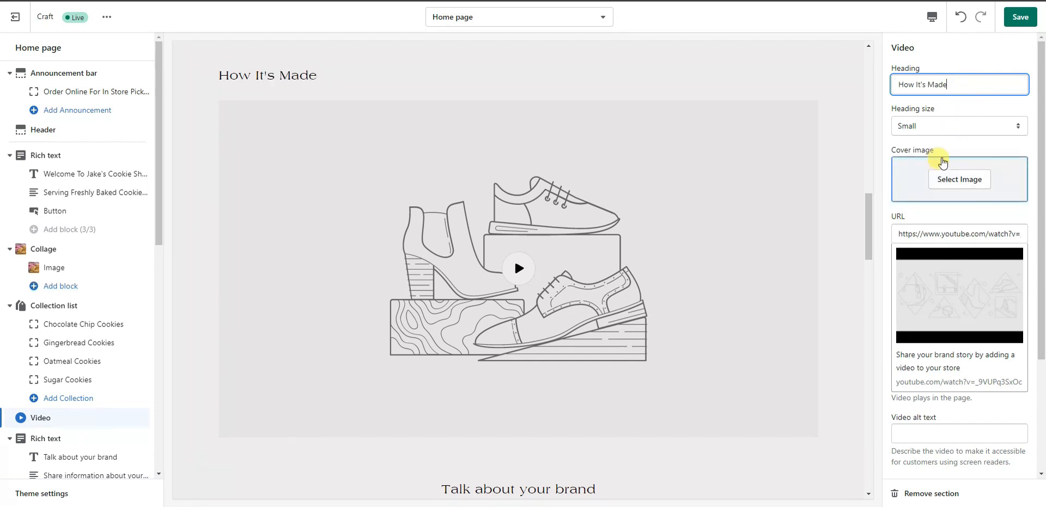
pyautogui.scroll(-1, 962, 214)
pyautogui.scroll(-1, 950, 358)
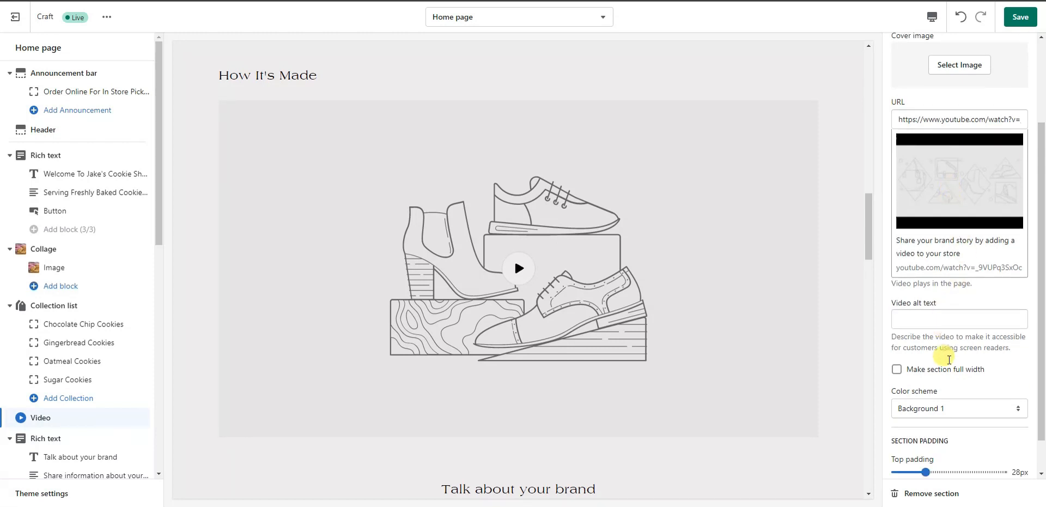
pyautogui.scroll(1, 946, 252)
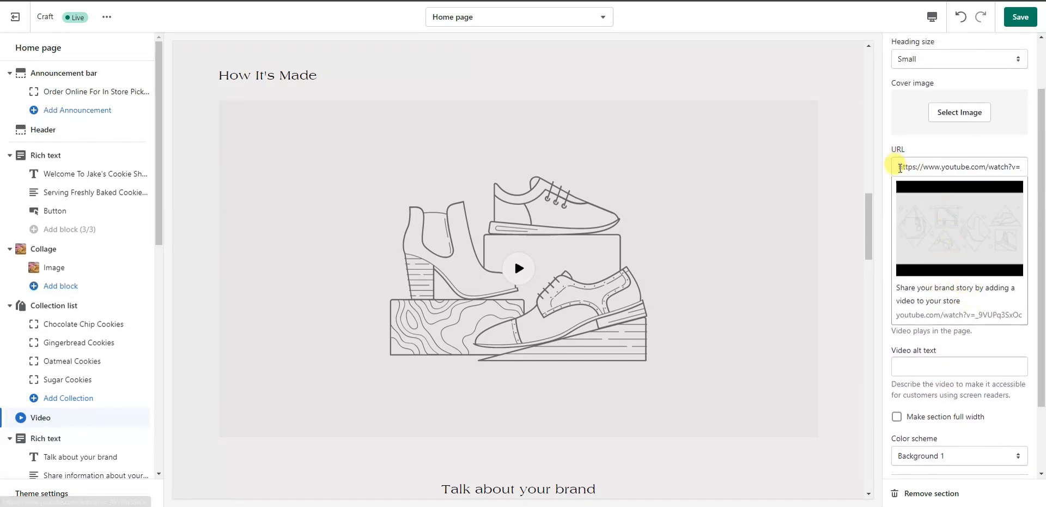
pyautogui.moveTo(896, 166); pyautogui.dragTo(1040, 158)
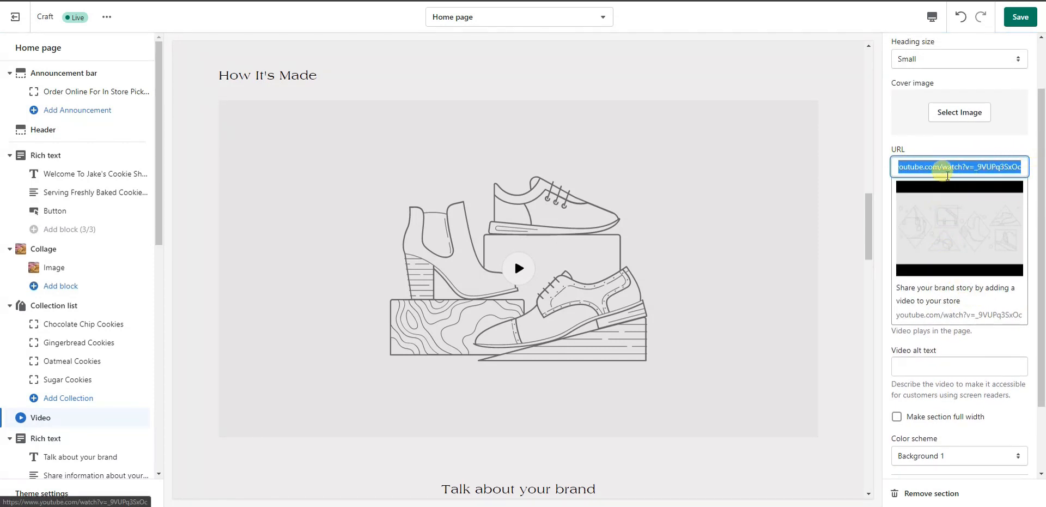
pyautogui.press('BackSpace')
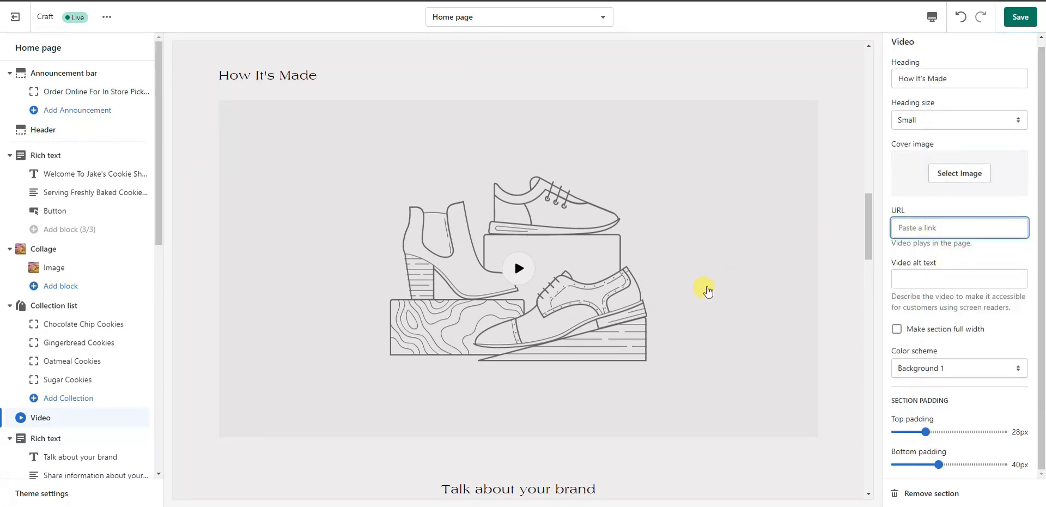
pyautogui.write('https://www.youtube.com/watch?v=PFJAuAWxuvl')
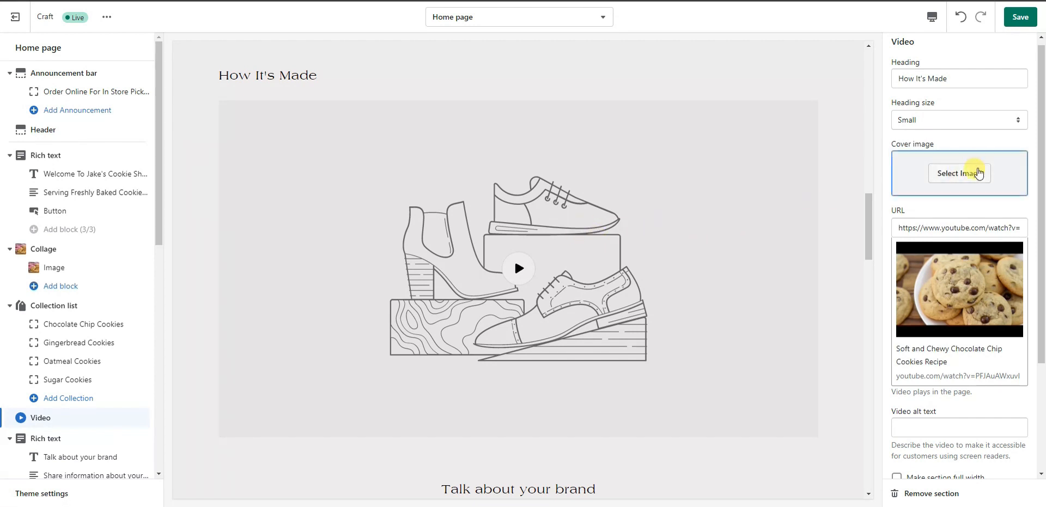
# Step: Upload the picture of rows of chocolate chip cookies and use it as the Video section's cover image
pyautogui.click(972, 180)
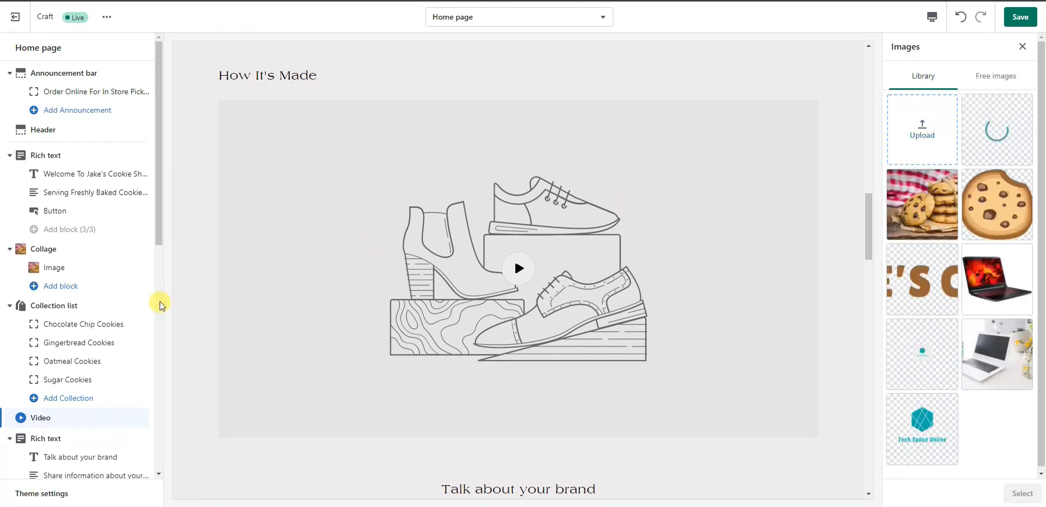
pyautogui.click(989, 218)
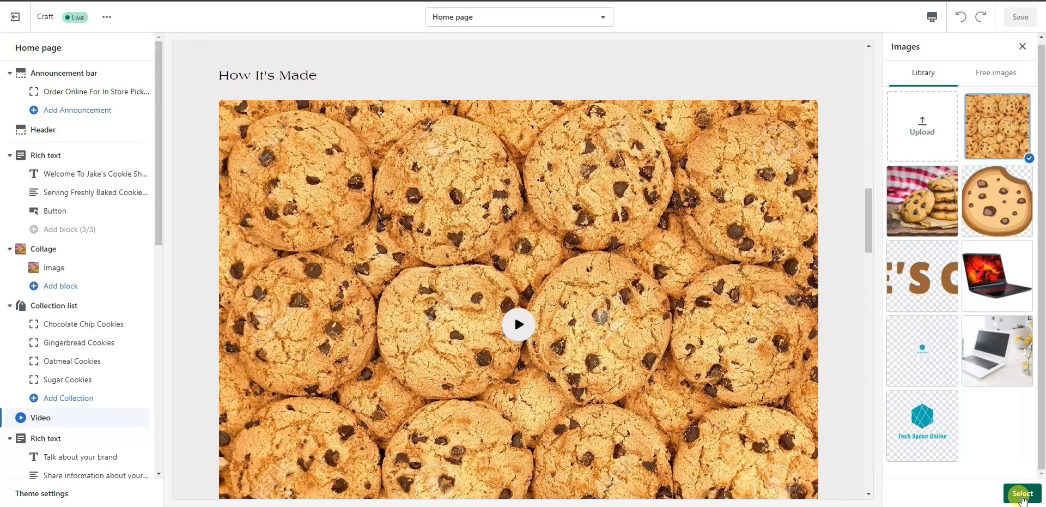
pyautogui.click(1022, 493)
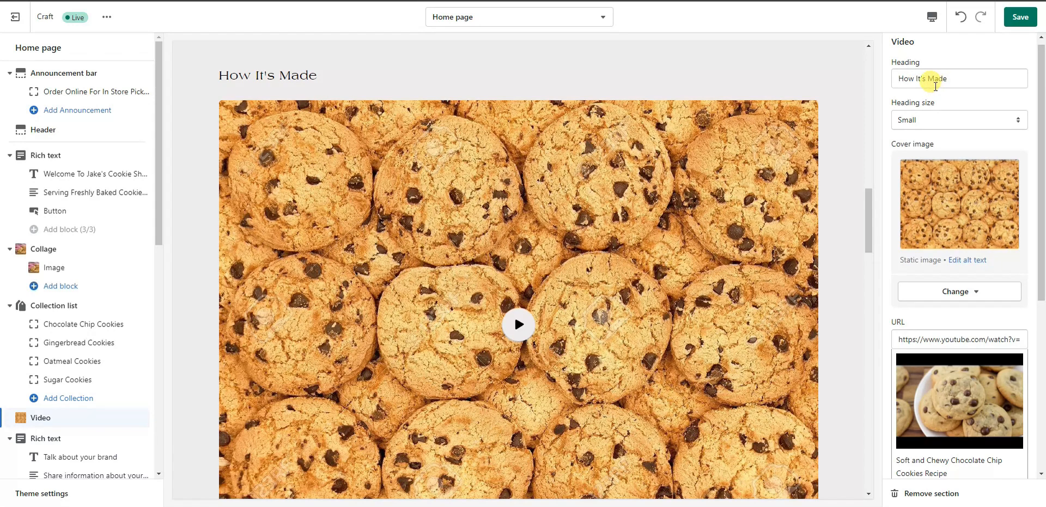
# Step: Change the Video section's heading to "How We Make Our Cookies"
pyautogui.moveTo(916, 80); pyautogui.dragTo(1044, 79)
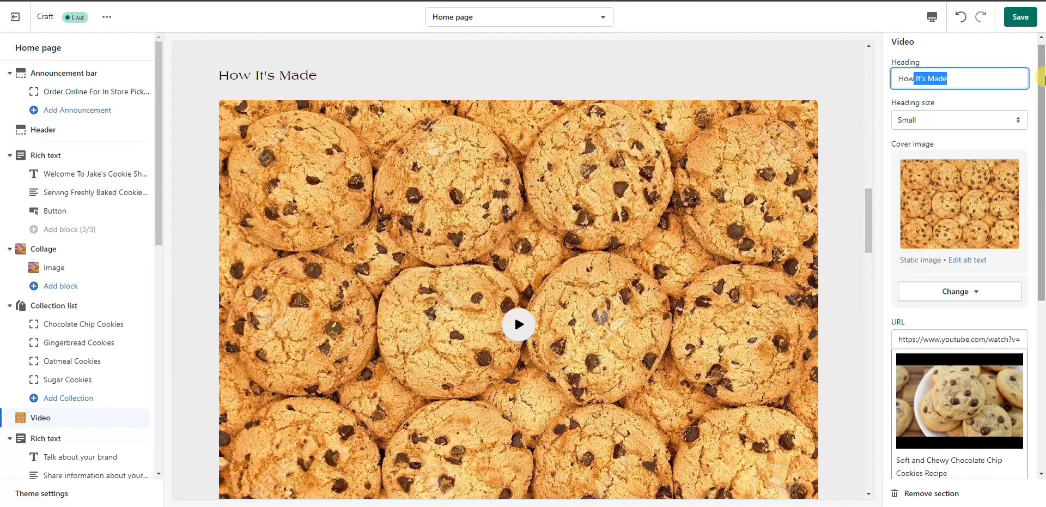
pyautogui.write('Oe ')
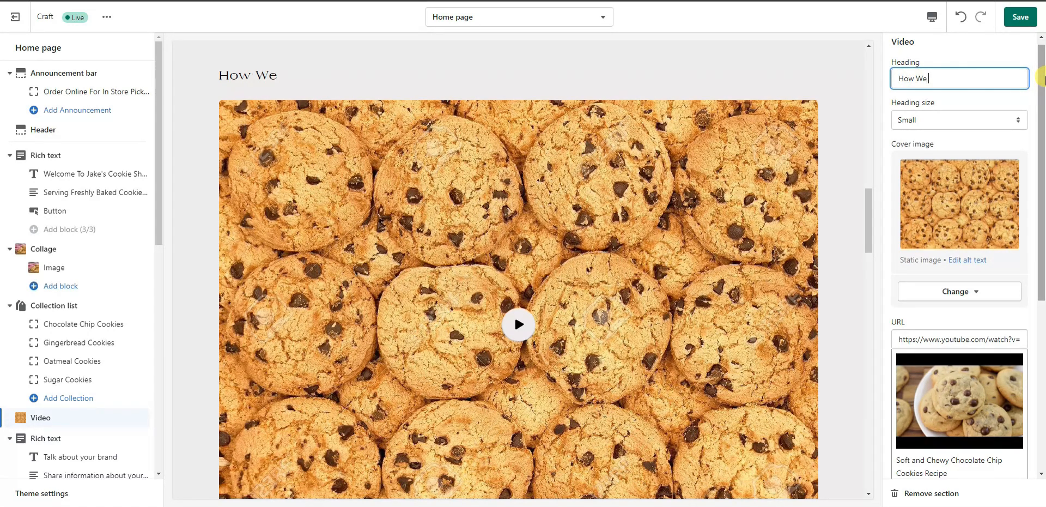
pyautogui.write('Make Our Cookies')
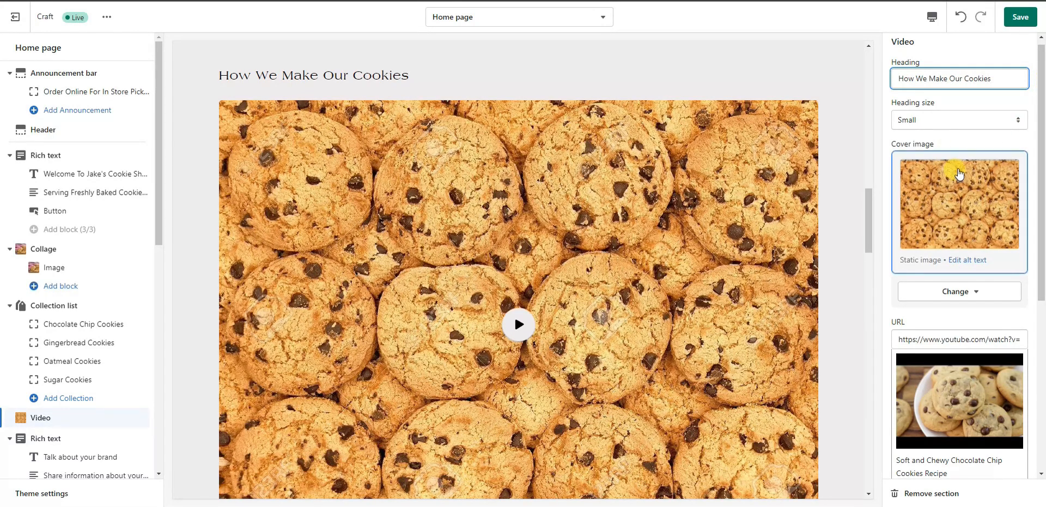
# Step: Set the Video section's heading size to Medium and save the theme changes
pyautogui.click(996, 120)
pyautogui.click(990, 146)
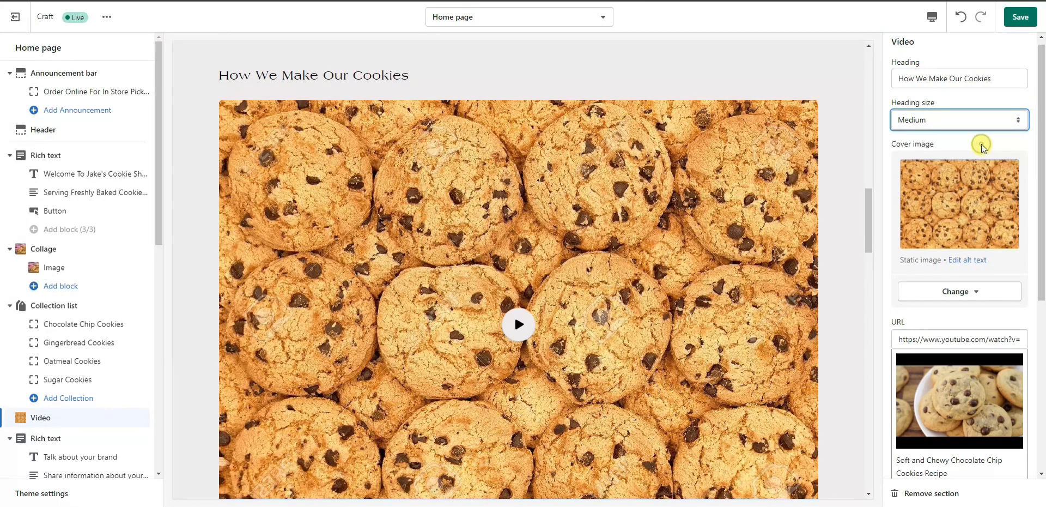
pyautogui.scroll(1, 699, 208)
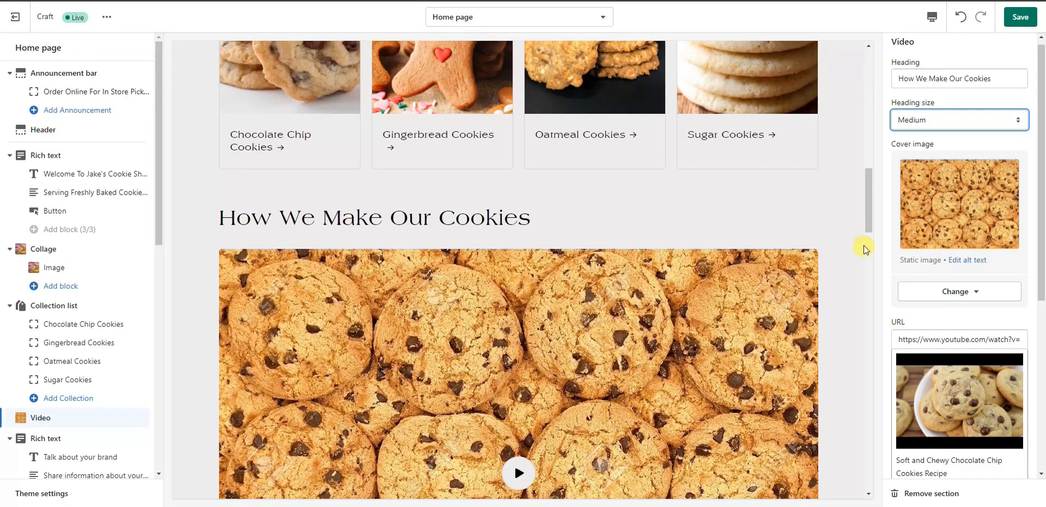
pyautogui.scroll(-5, 992, 289)
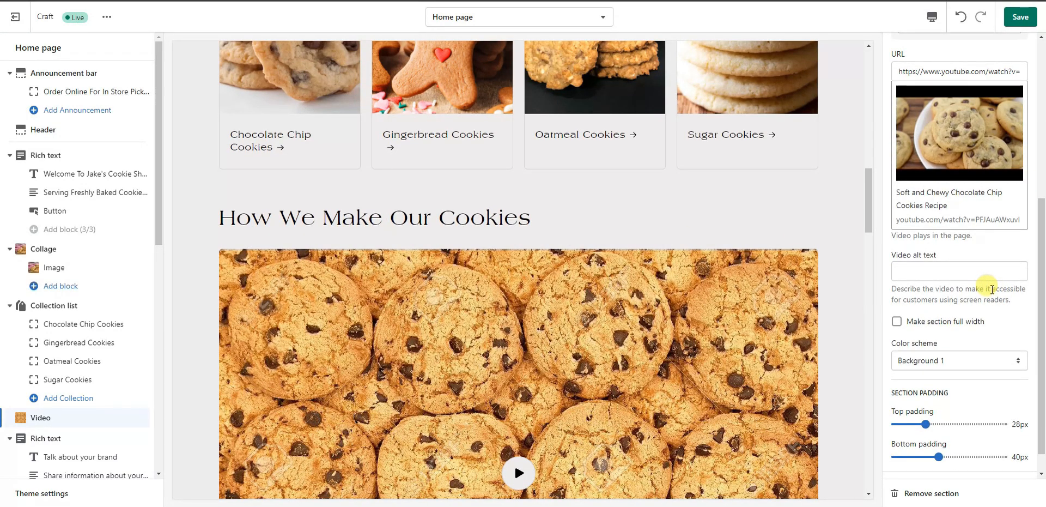
pyautogui.scroll(5, 993, 281)
pyautogui.click(1020, 17)
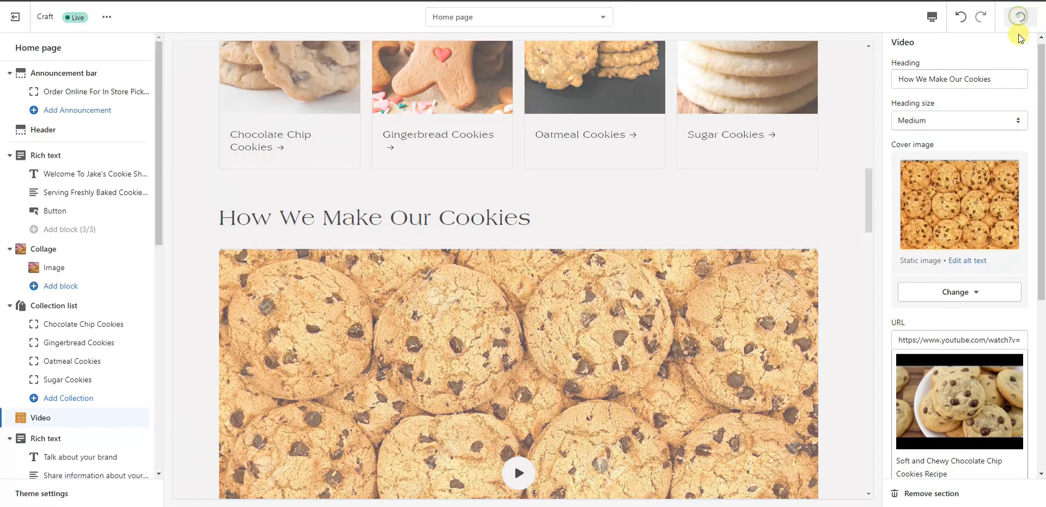
# Step: Remove the "Talk about your brand" rich text section below the video from the home page
pyautogui.scroll(-5, 698, 238)
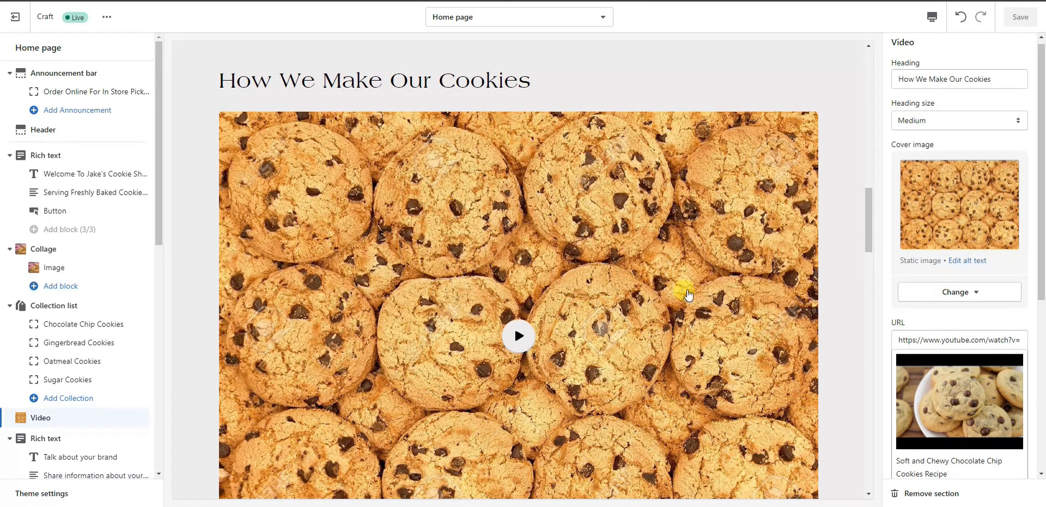
pyautogui.scroll(-5, 599, 273)
pyautogui.scroll(-1, 597, 235)
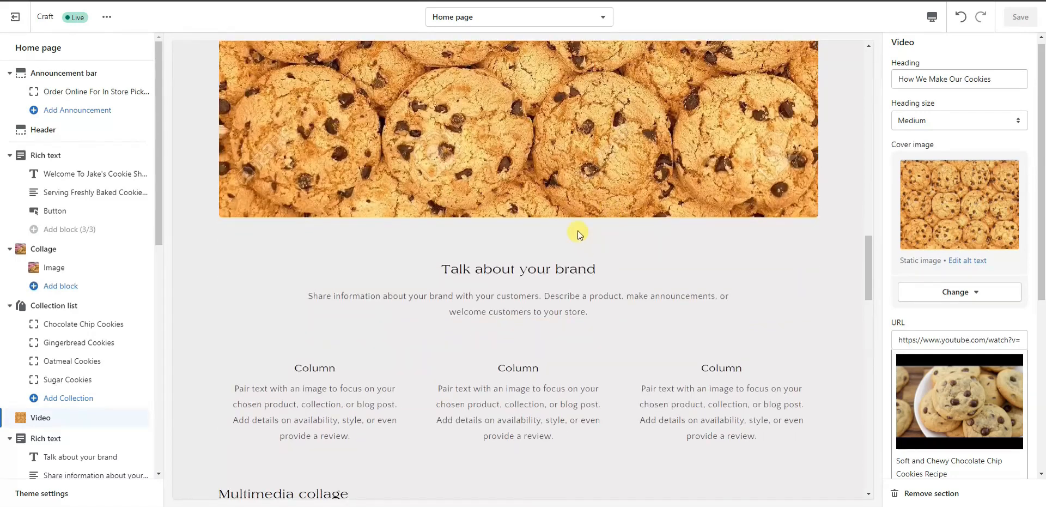
pyautogui.scroll(-3, 125, 310)
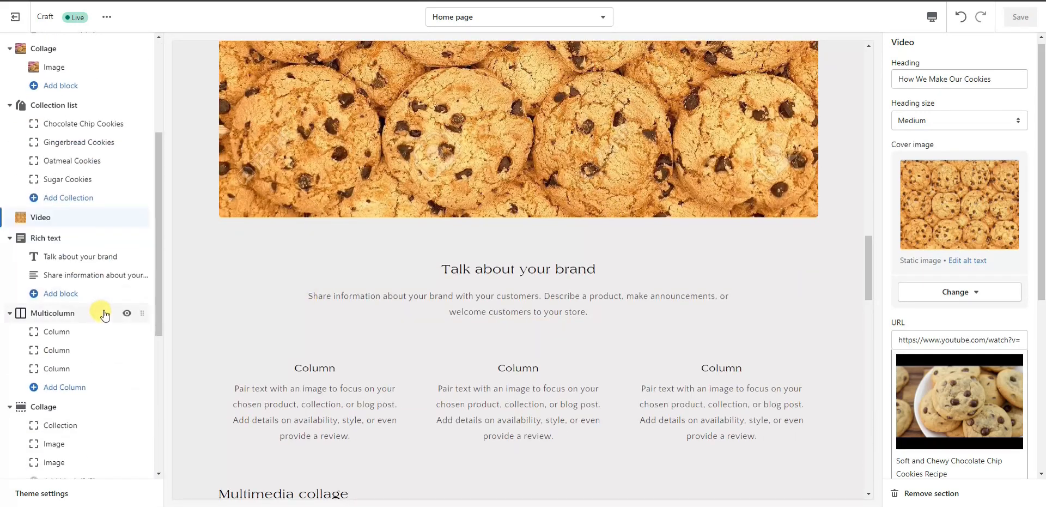
pyautogui.click(88, 243)
pyautogui.scroll(2, 633, 283)
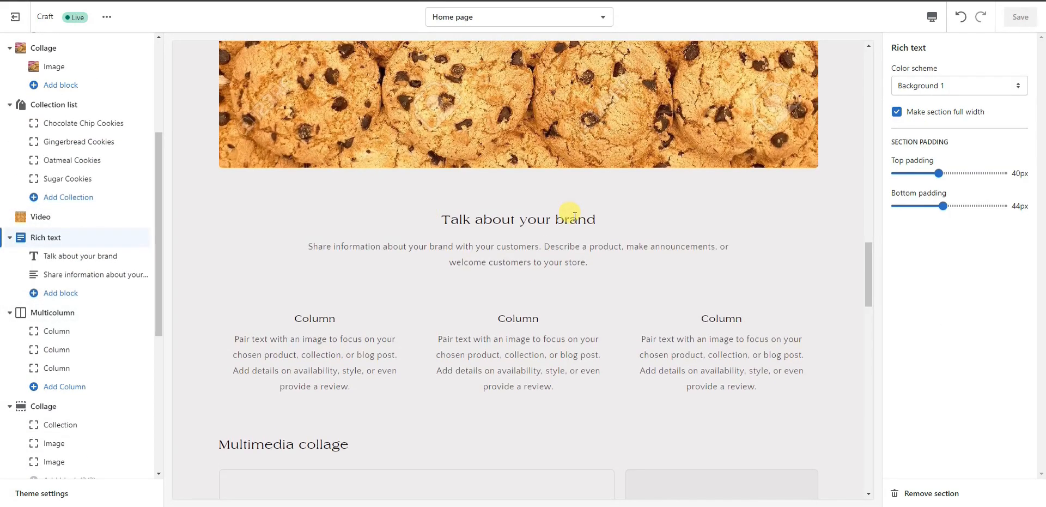
pyautogui.scroll(-8, 730, 354)
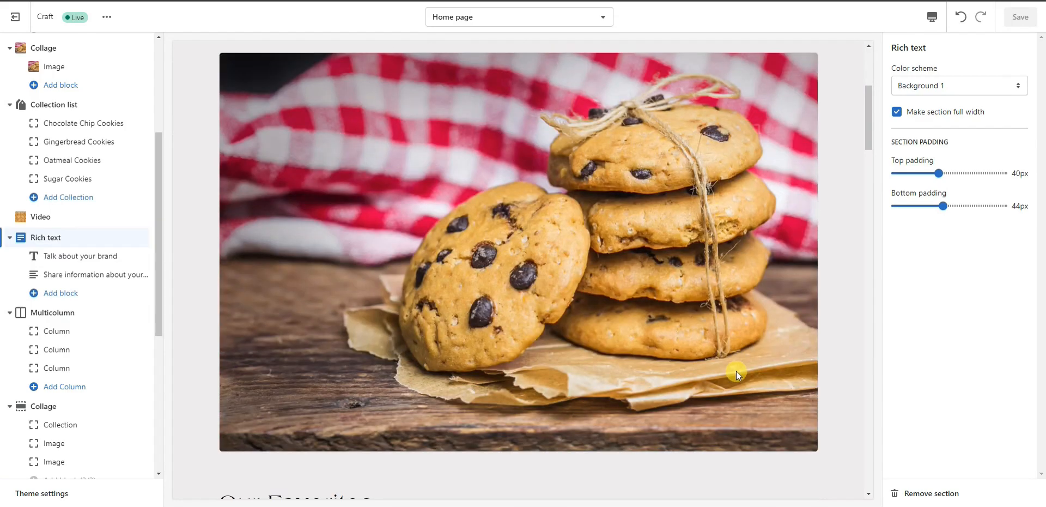
pyautogui.scroll(-10, 731, 350)
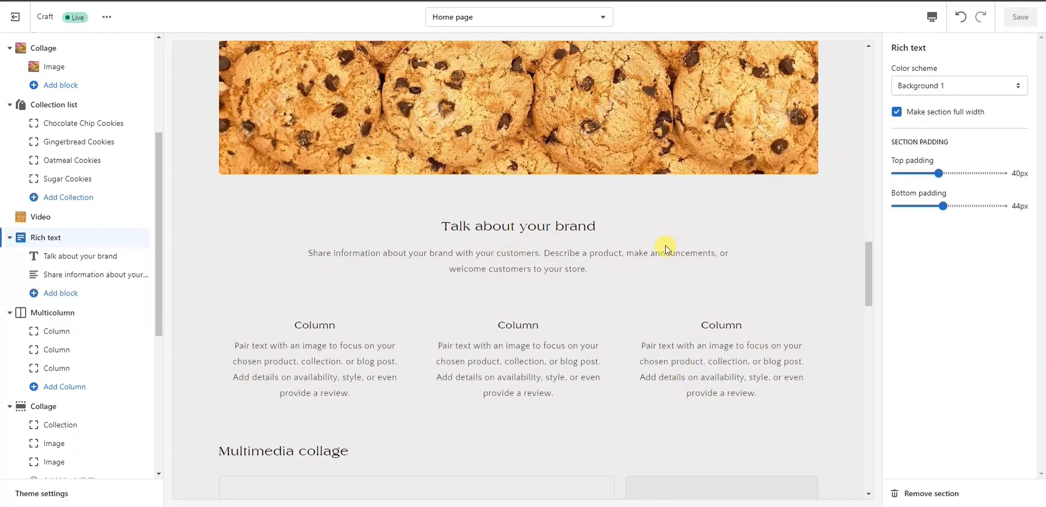
pyautogui.scroll(2, 648, 287)
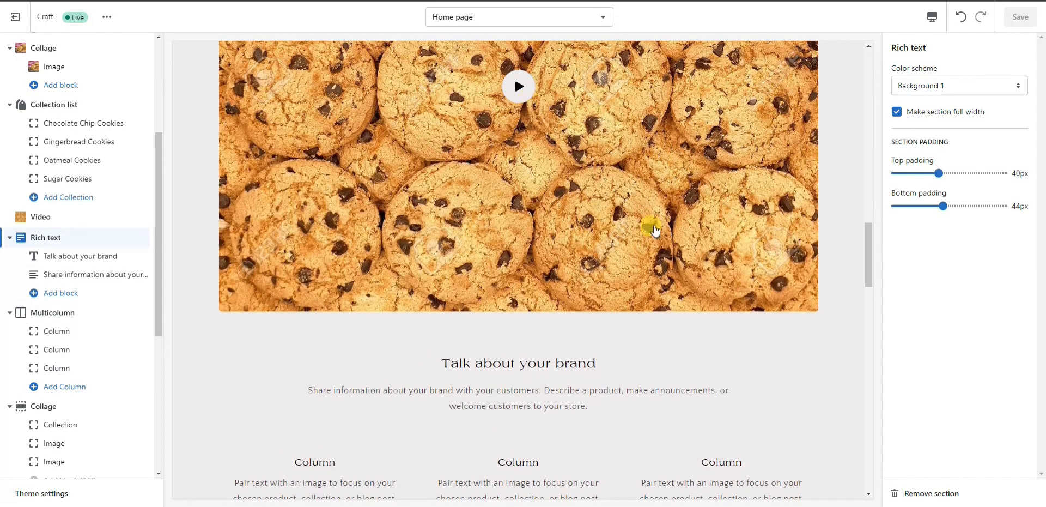
pyautogui.scroll(-2, 593, 290)
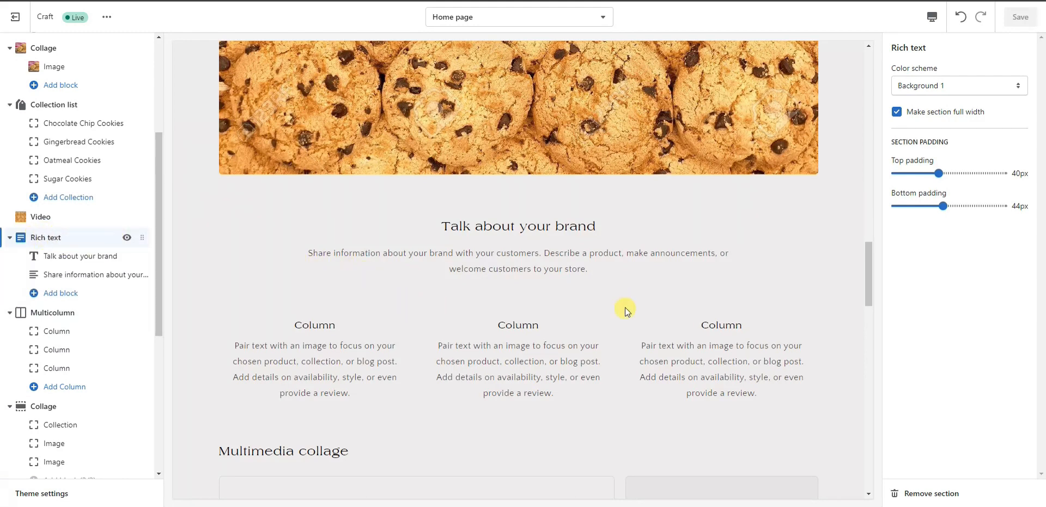
pyautogui.click(931, 498)
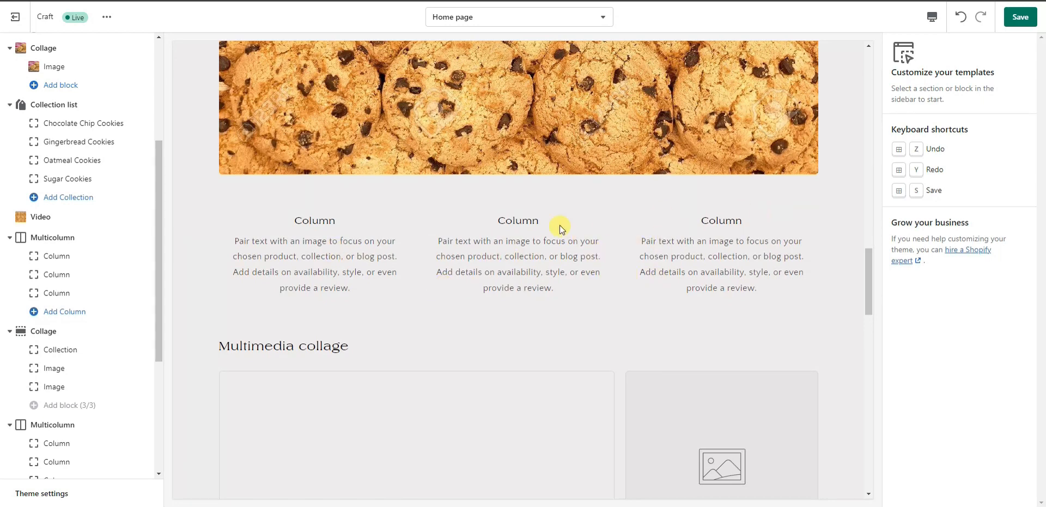
# Step: Give the Multicolumn section below the video the heading "What Our Customers Our Saying" in Medium size and save
pyautogui.click(82, 238)
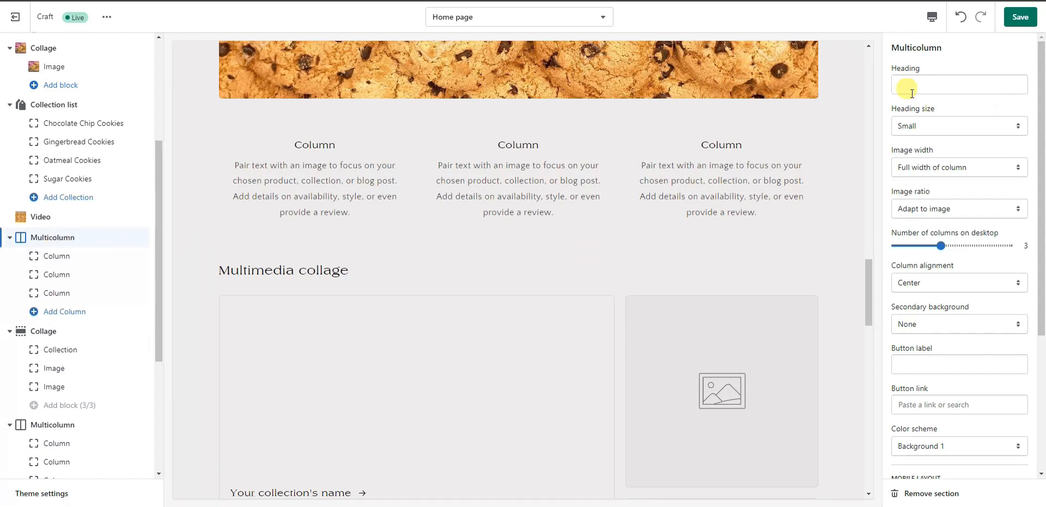
pyautogui.click(932, 85)
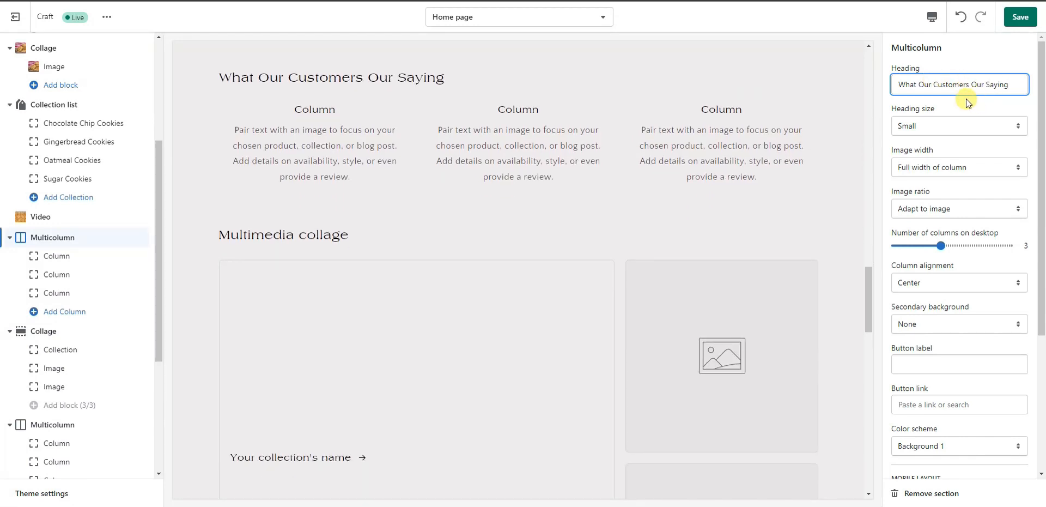
pyautogui.click(1008, 127)
pyautogui.click(981, 148)
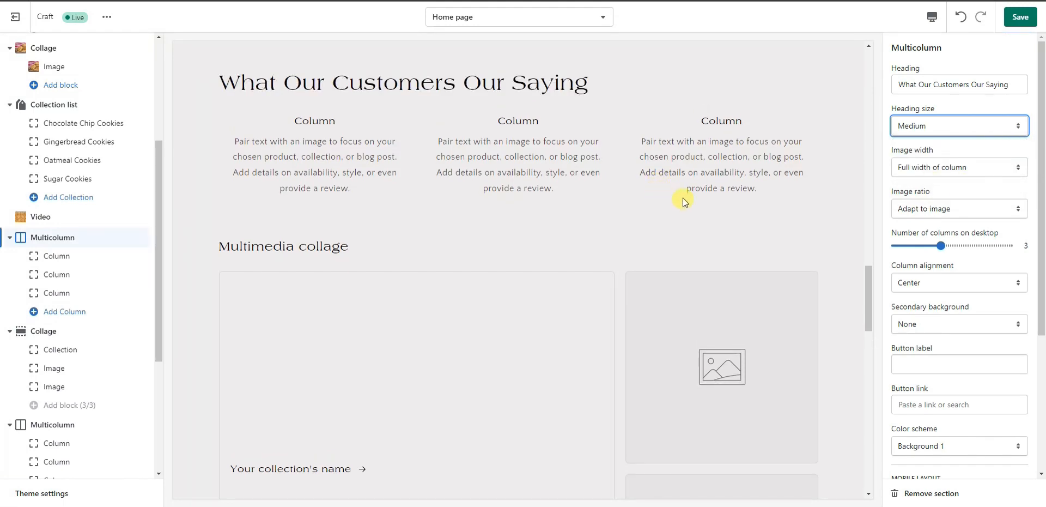
pyautogui.scroll(2, 724, 200)
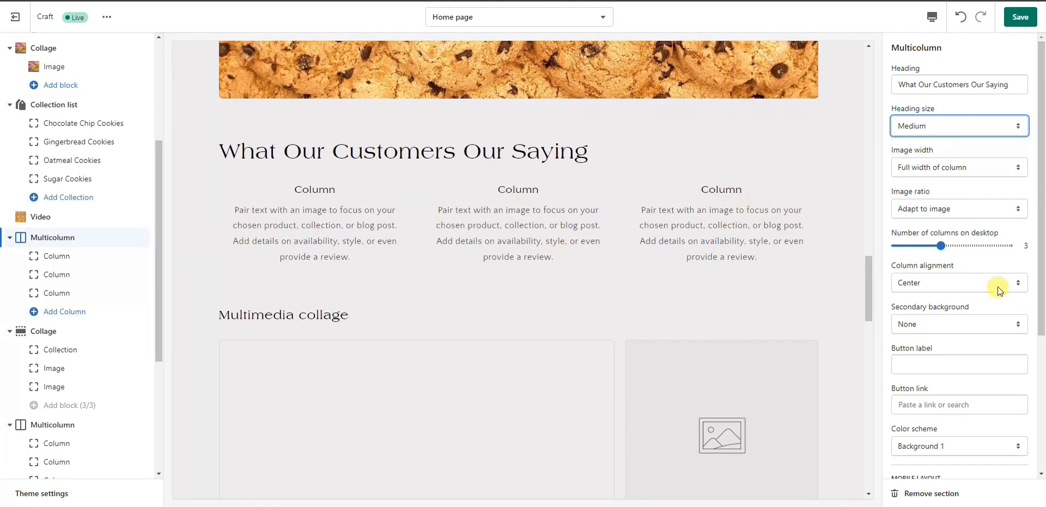
pyautogui.scroll(-4, 1000, 285)
pyautogui.hotkey('ctrl', 's')
# Step: Replace the first testimonial column's heading with the customer's first name
pyautogui.click(81, 263)
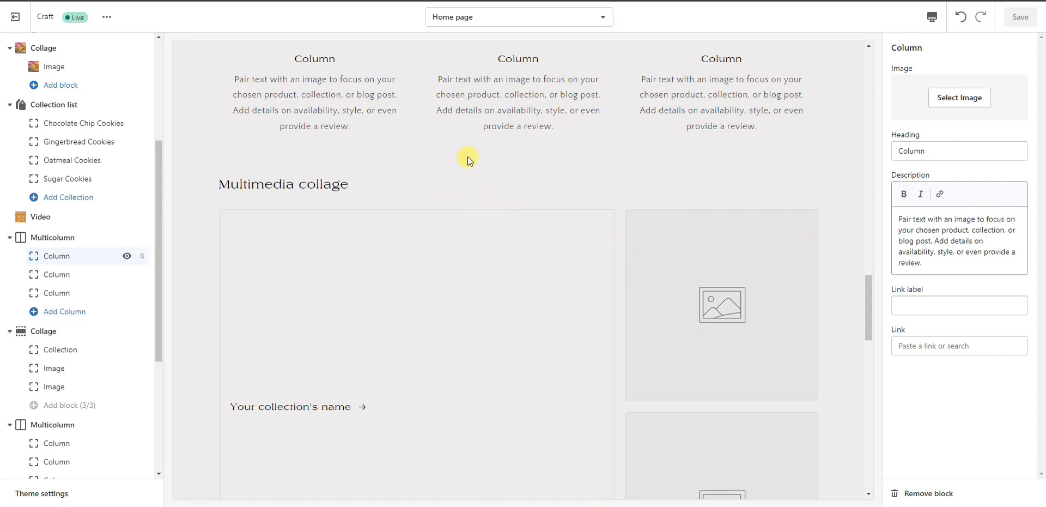
pyautogui.moveTo(972, 143); pyautogui.dragTo(896, 147)
pyautogui.write('K')
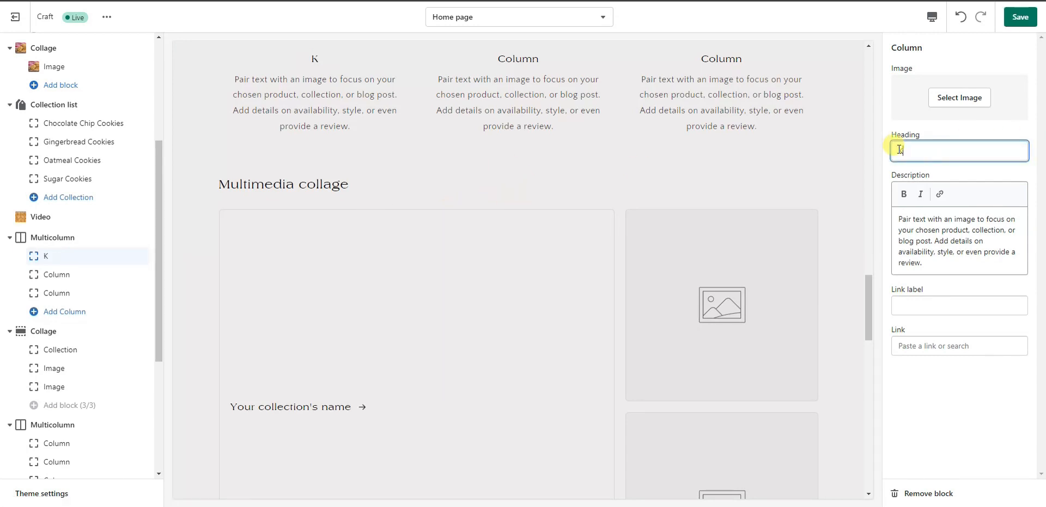
pyautogui.write('athy')
pyautogui.click(783, 206)
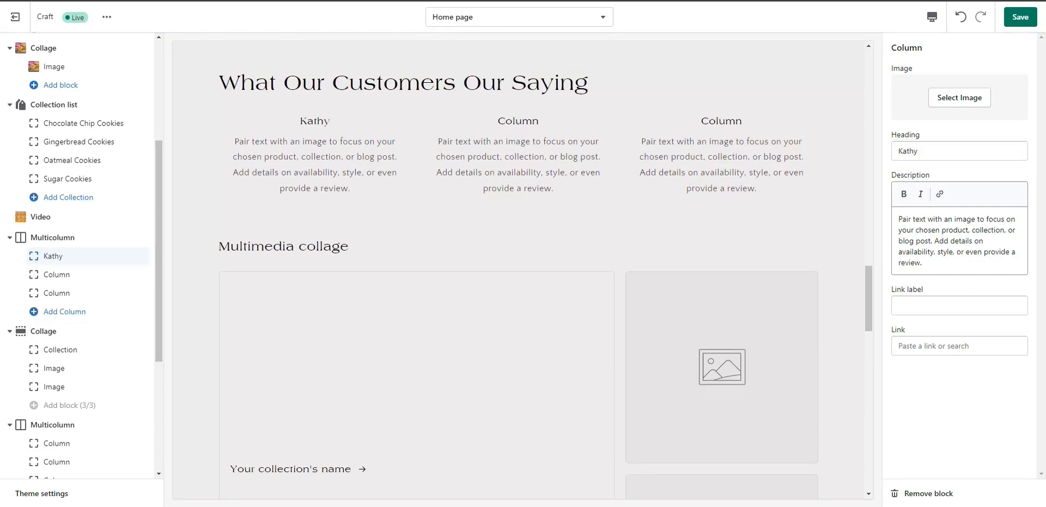
# Step: Replace the first column's description with the quoted review "We love their cookies." and save
pyautogui.tripleClick(961, 269)
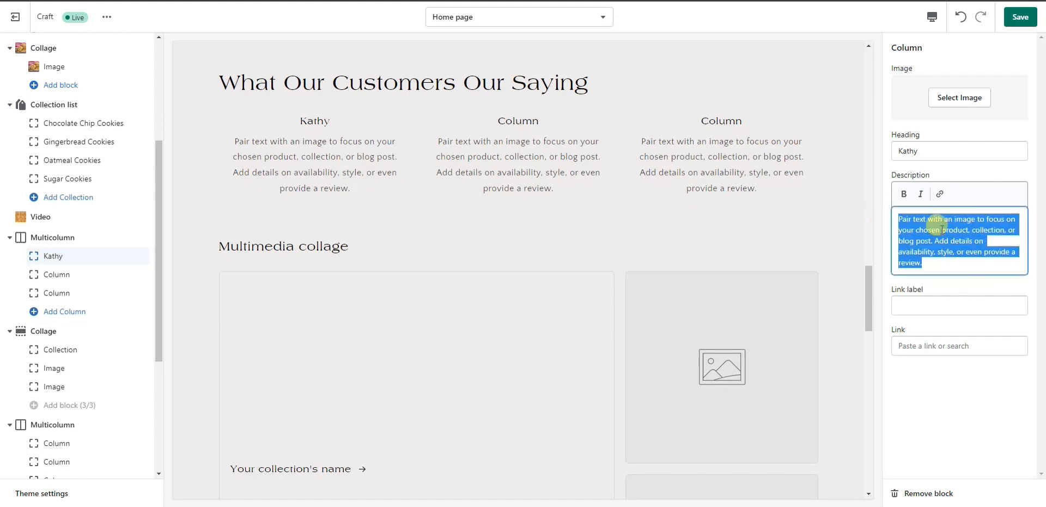
pyautogui.write('We love their cookies.')
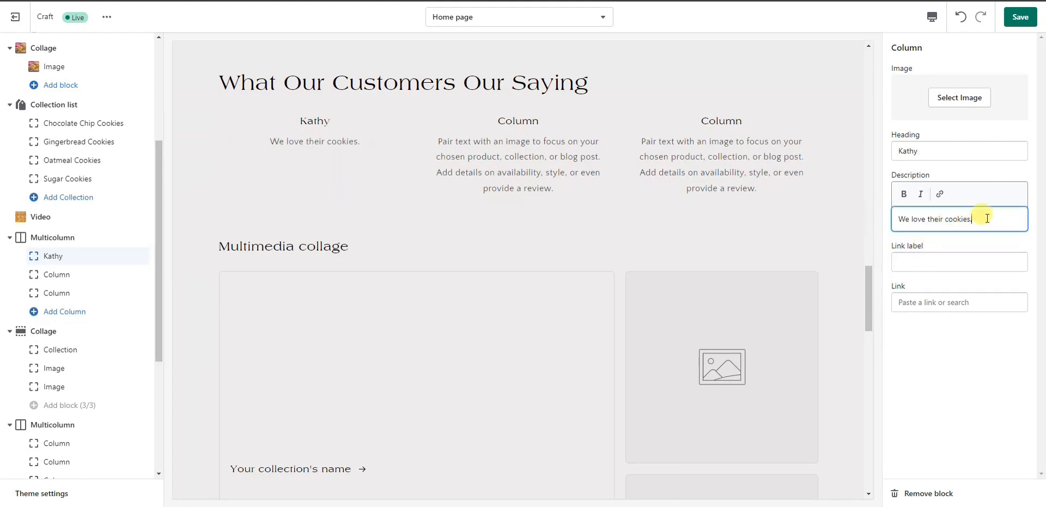
pyautogui.write('"')
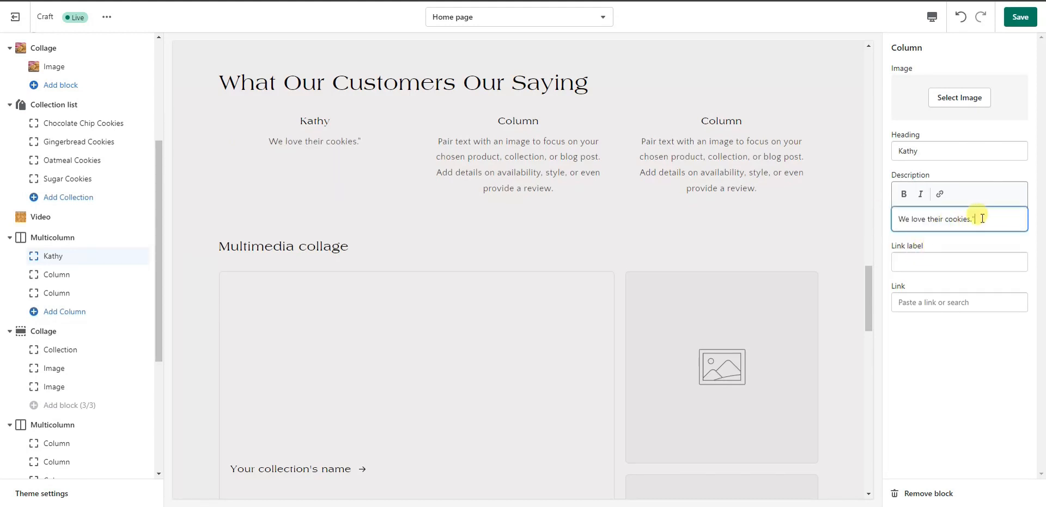
pyautogui.click(900, 220)
pyautogui.write('"')
pyautogui.click(1021, 17)
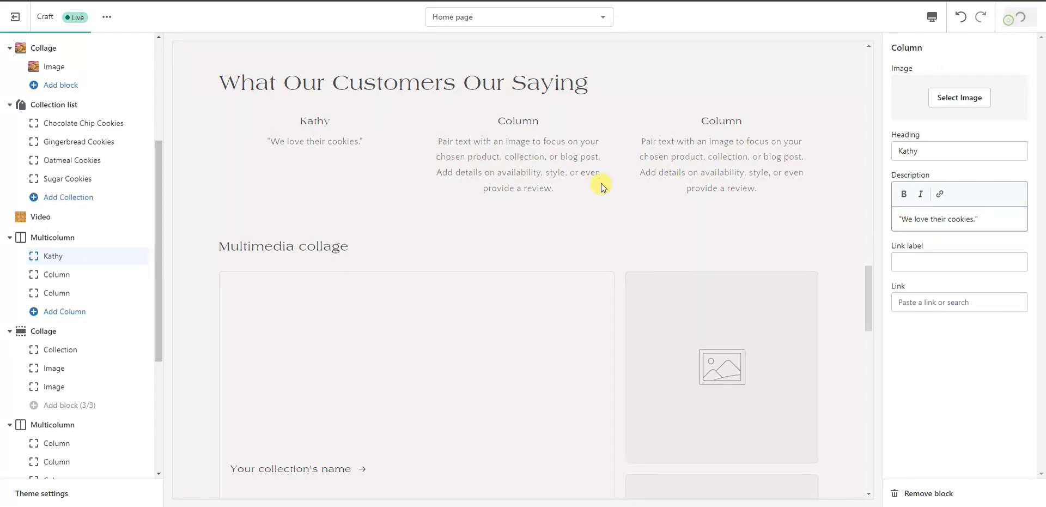
# Step: Fill the second and third columns with customer first names and the quoted reviews "Great cookies!" and "Excellent cookies.", and save
pyautogui.click(100, 275)
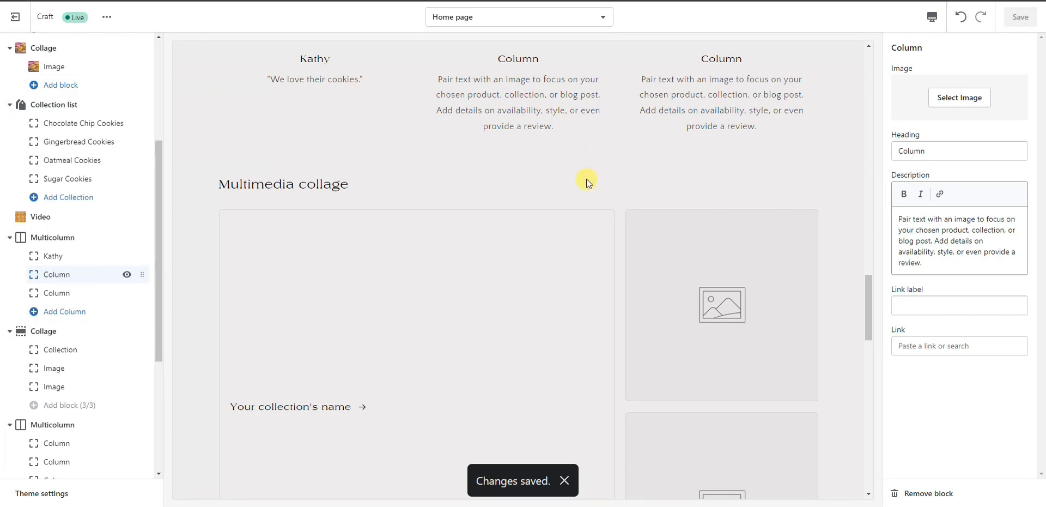
pyautogui.click(1021, 16)
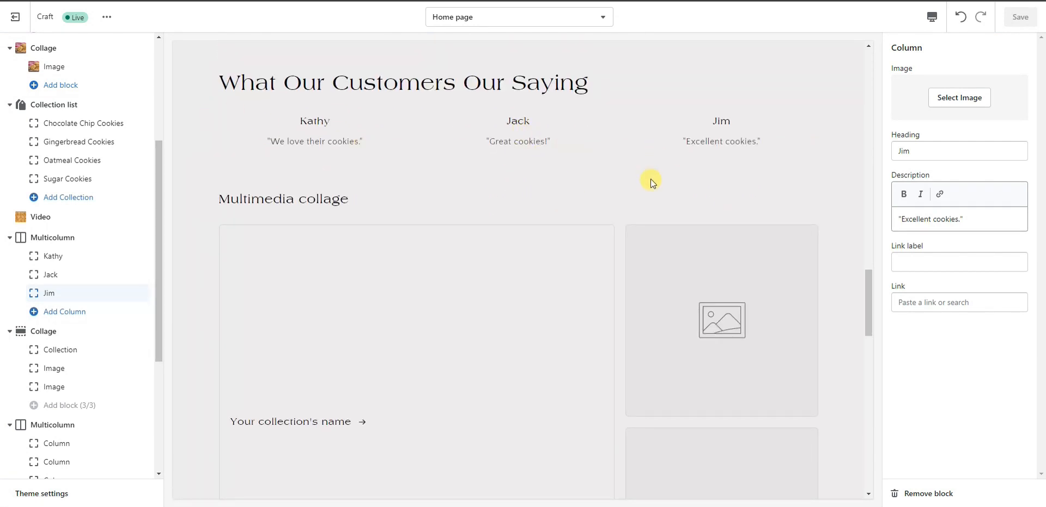
# Step: Try the bitten cookie picture from the library as the third column's image, and deselect it again
pyautogui.click(958, 108)
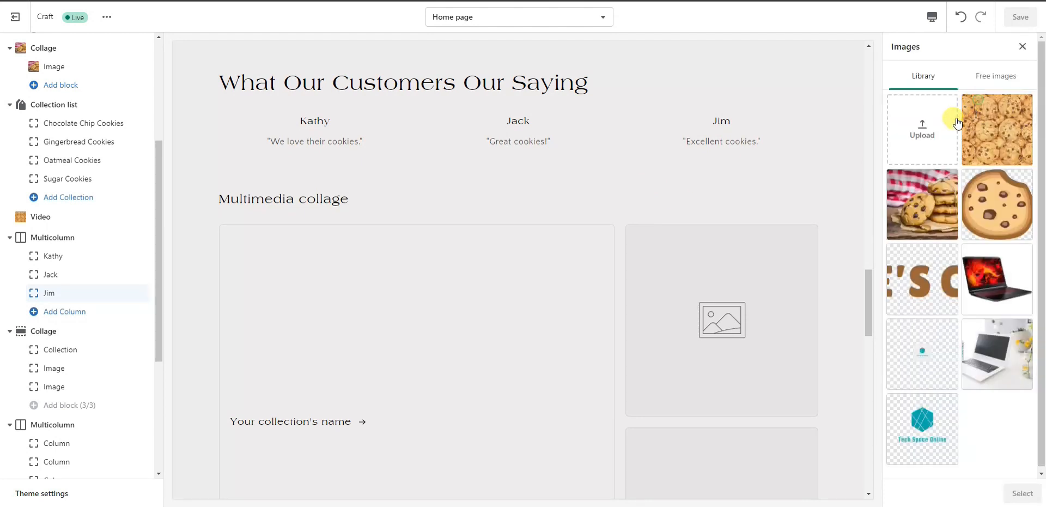
pyautogui.click(975, 212)
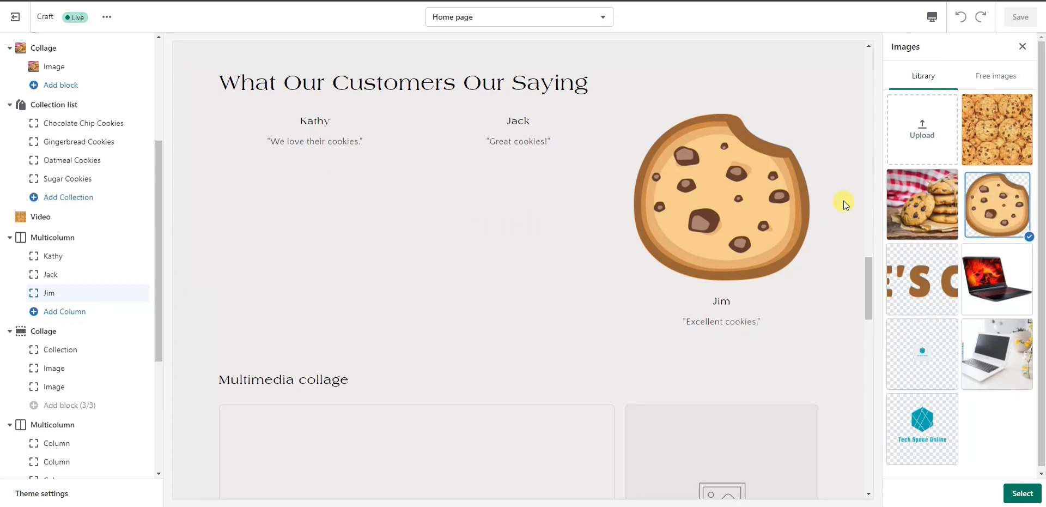
pyautogui.click(1009, 213)
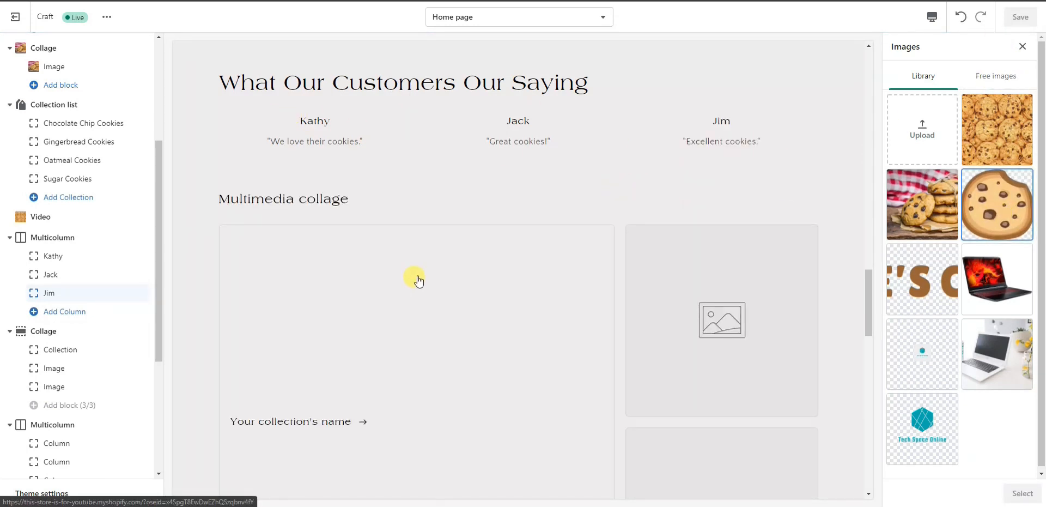
pyautogui.scroll(-1, 416, 278)
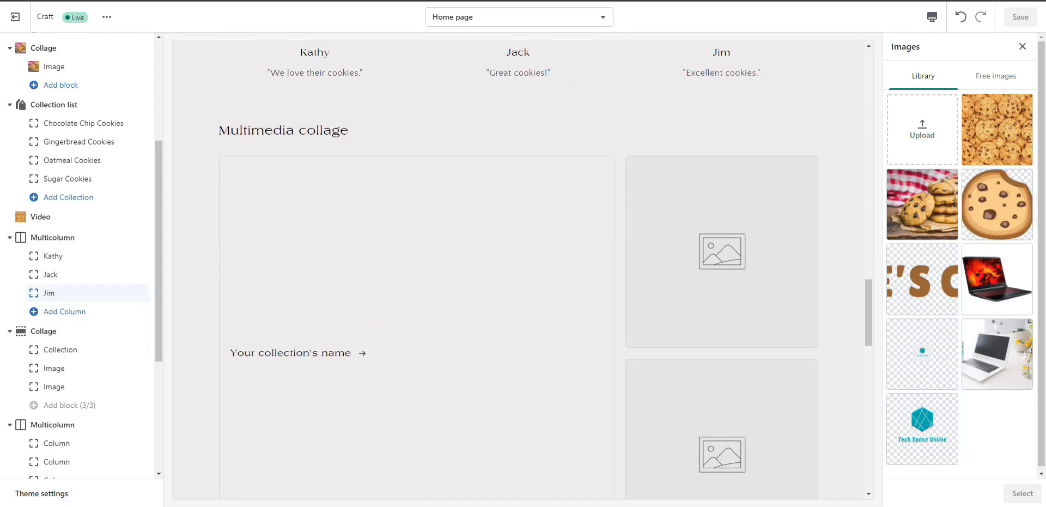
pyautogui.scroll(-1, 425, 215)
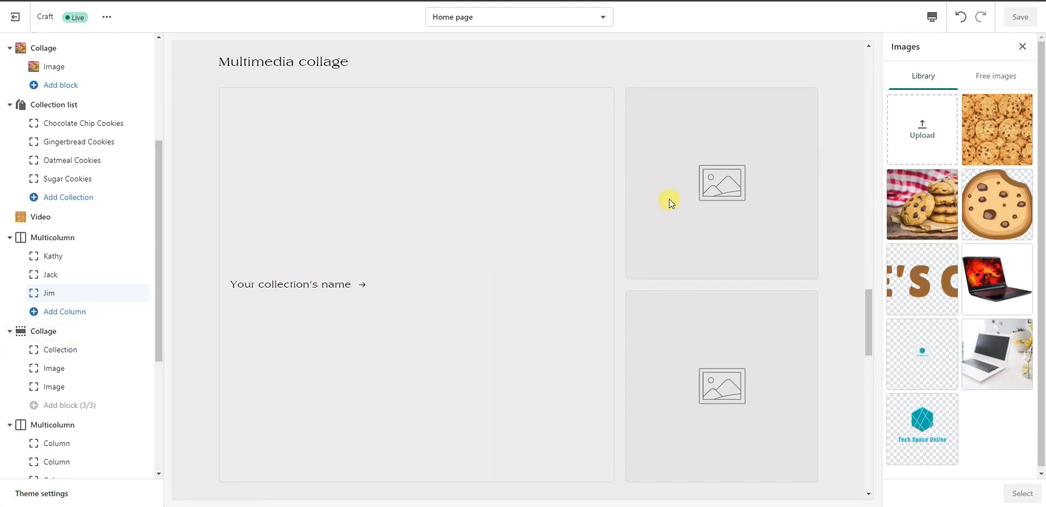
pyautogui.scroll(10, 600, 284)
pyautogui.scroll(5, 625, 318)
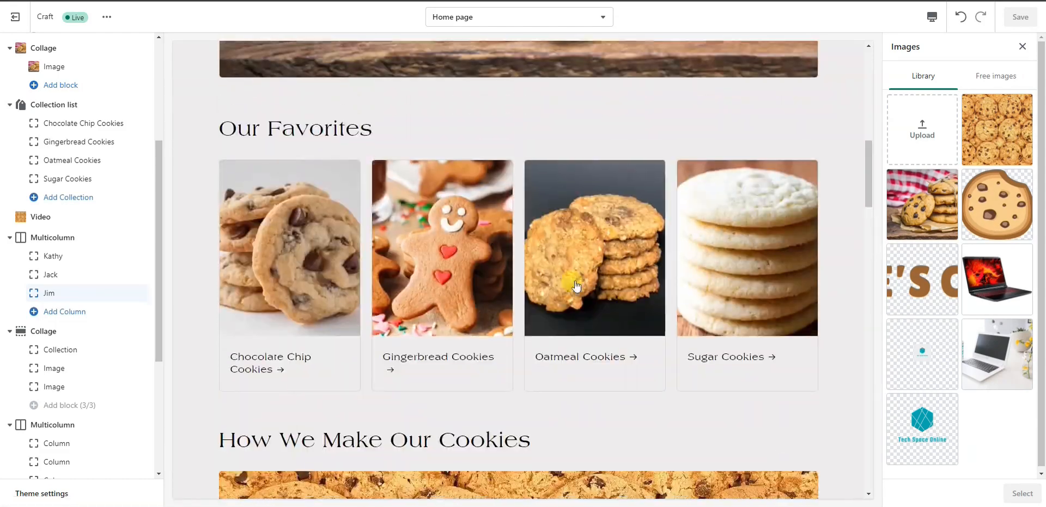
# Step: Remove the collection block from the Multimedia collage section and add an image block in its place
pyautogui.scroll(-10, 672, 295)
pyautogui.scroll(-6, 654, 294)
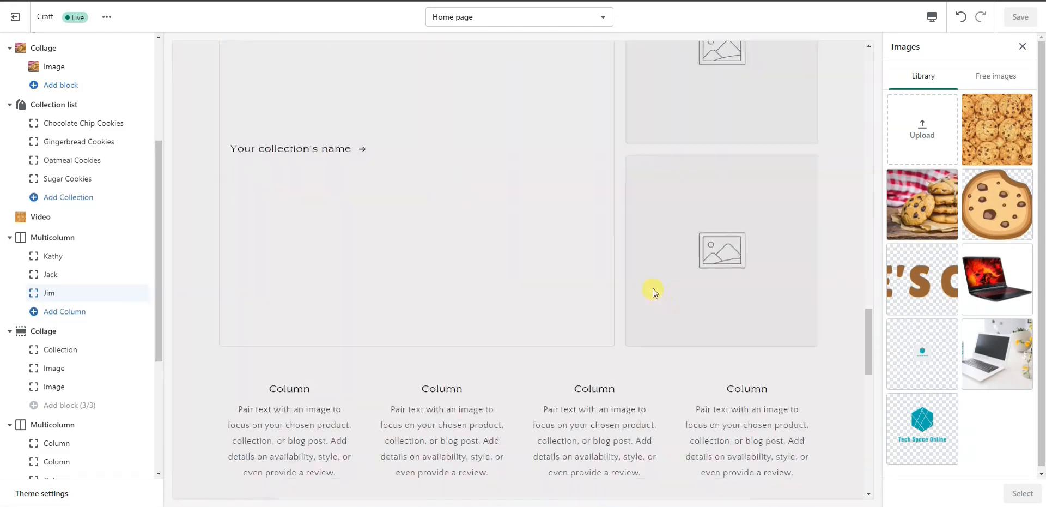
pyautogui.scroll(1, 499, 192)
pyautogui.scroll(1, 354, 243)
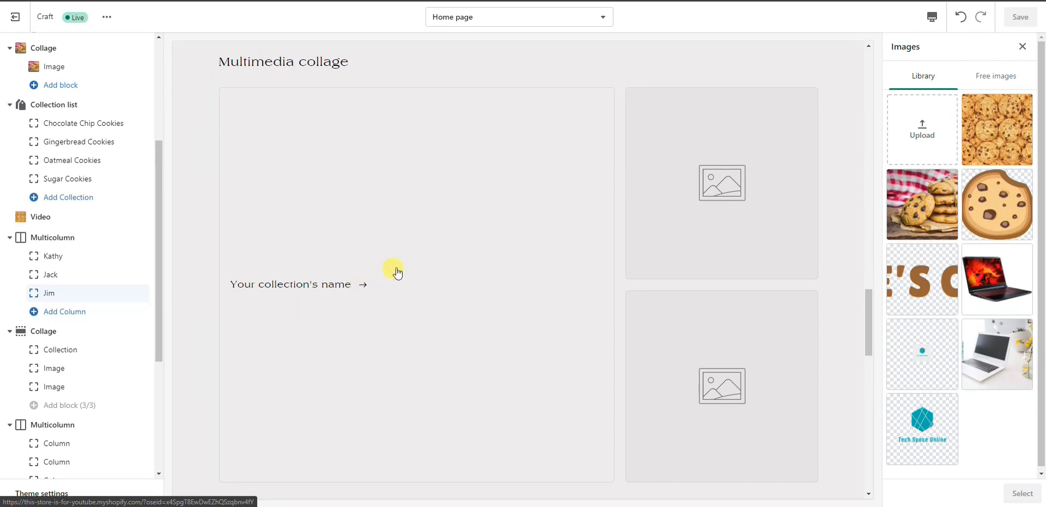
pyautogui.scroll(-1, 87, 333)
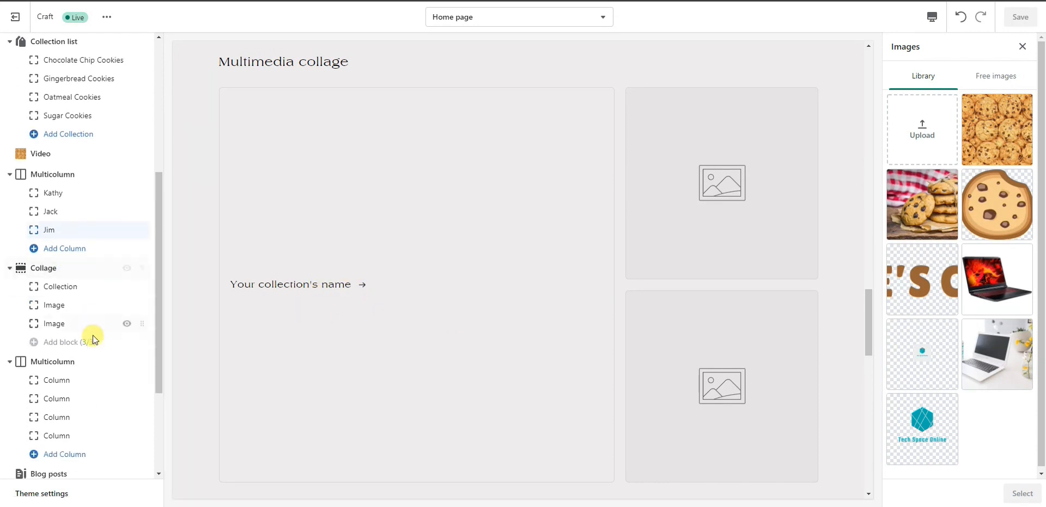
pyautogui.click(87, 283)
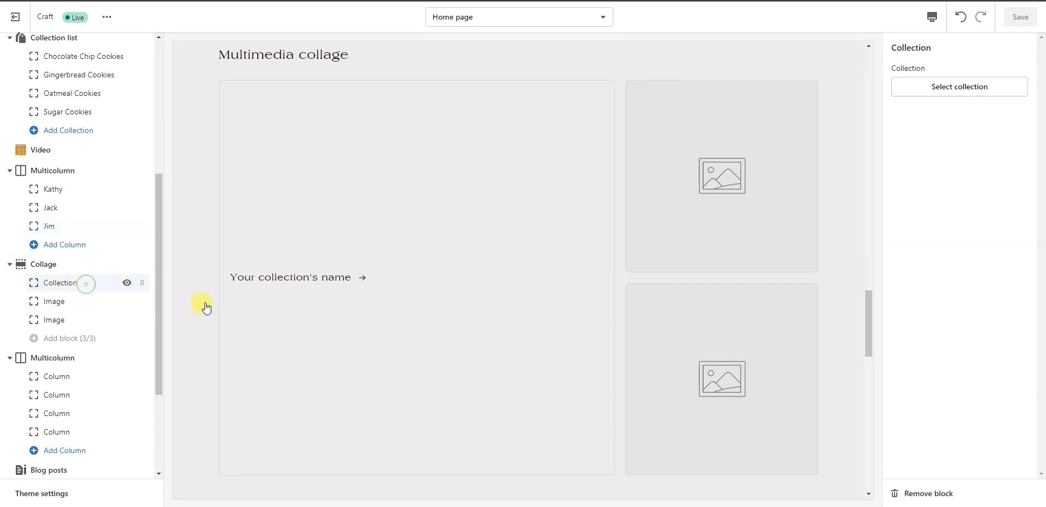
pyautogui.click(930, 494)
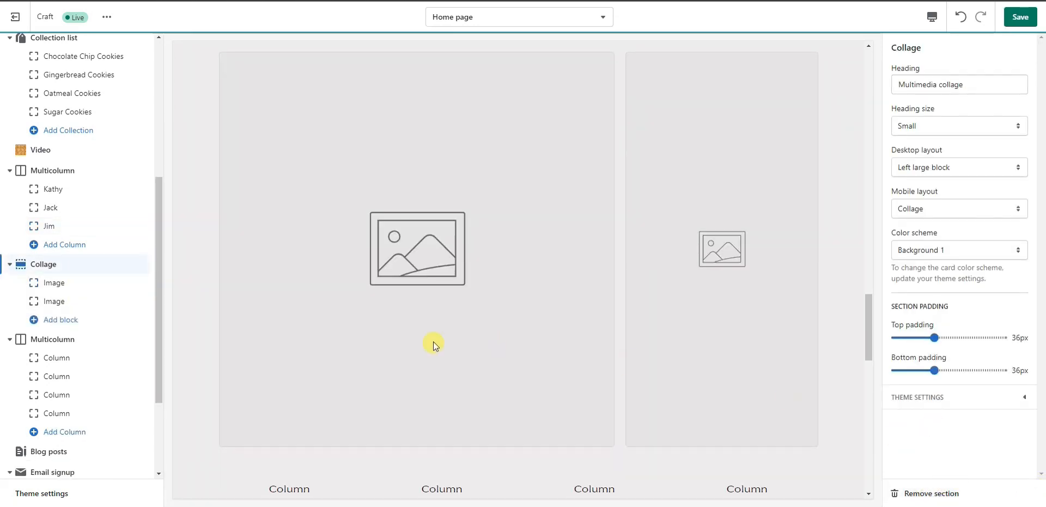
pyautogui.click(85, 326)
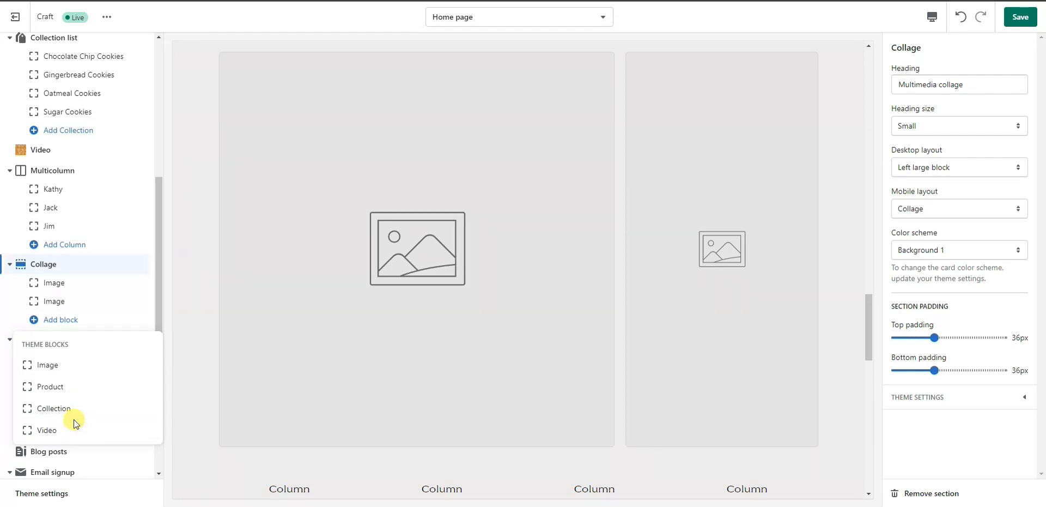
pyautogui.click(71, 374)
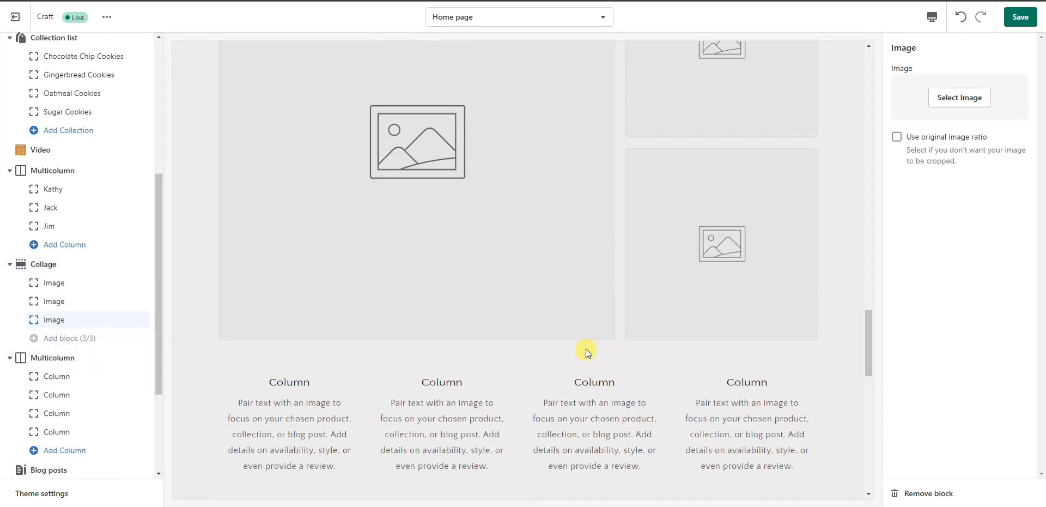
# Step: Set the collage's first image to the blue-frosted sprinkle cookies and its second to the close-up of chocolate chip cookies
pyautogui.click(87, 283)
pyautogui.click(975, 105)
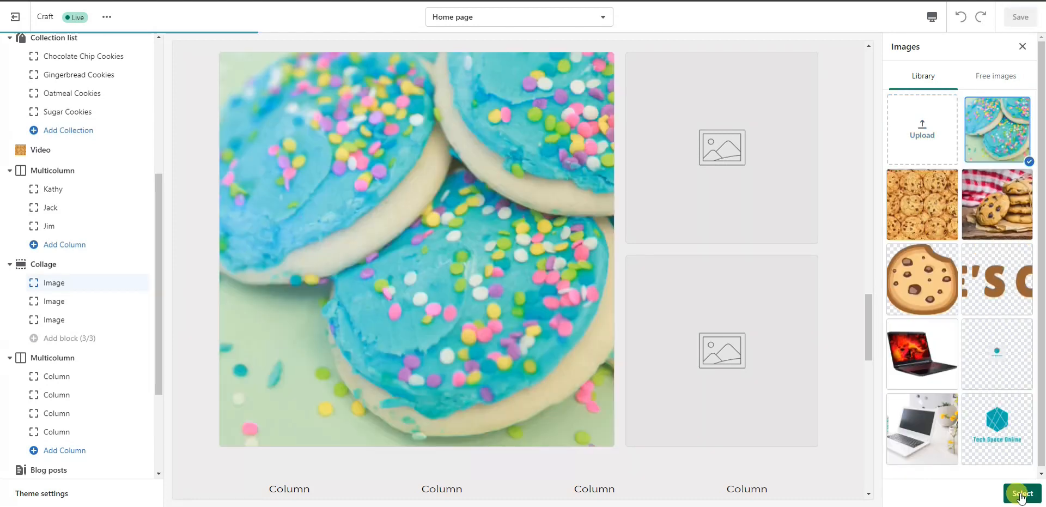
pyautogui.click(1023, 493)
pyautogui.click(107, 308)
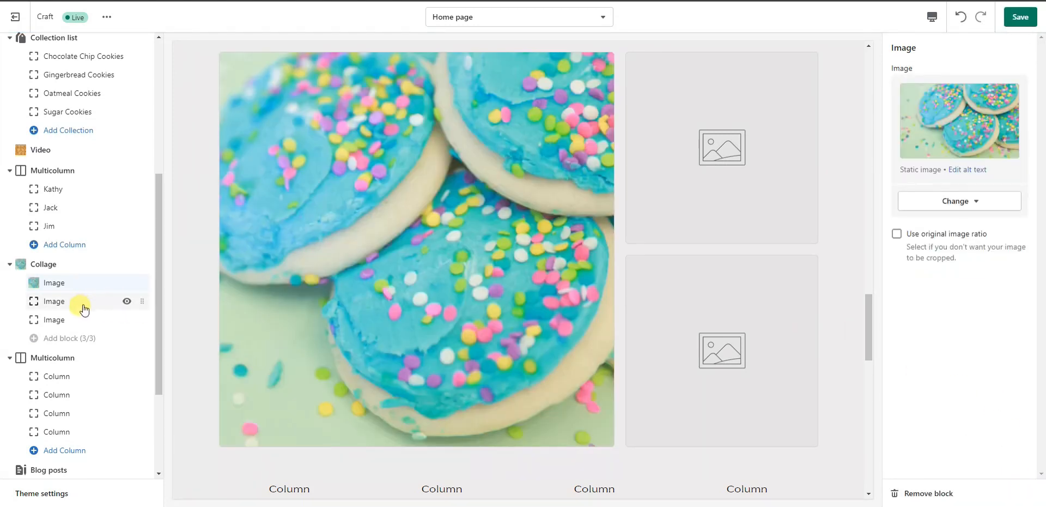
pyautogui.click(981, 103)
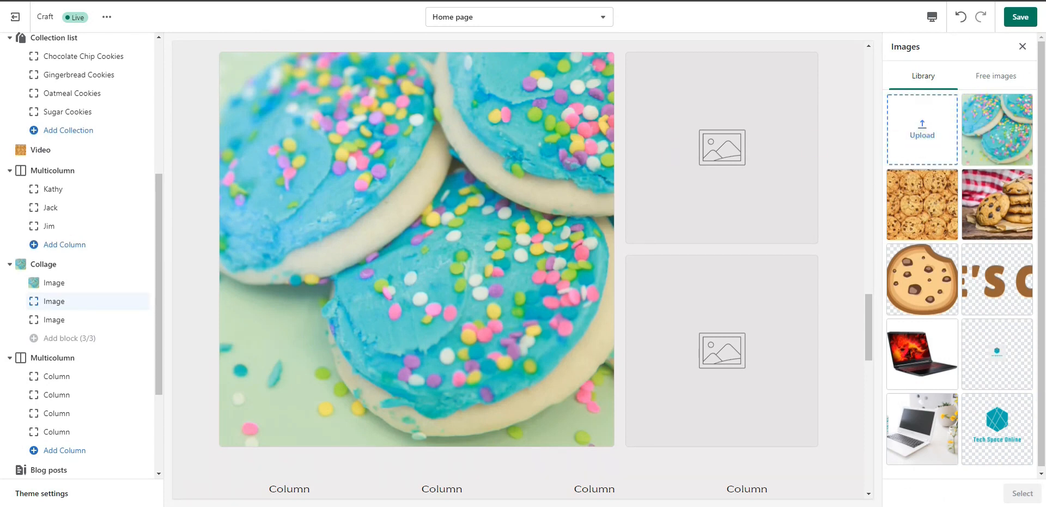
pyautogui.click(1008, 170)
pyautogui.click(1022, 495)
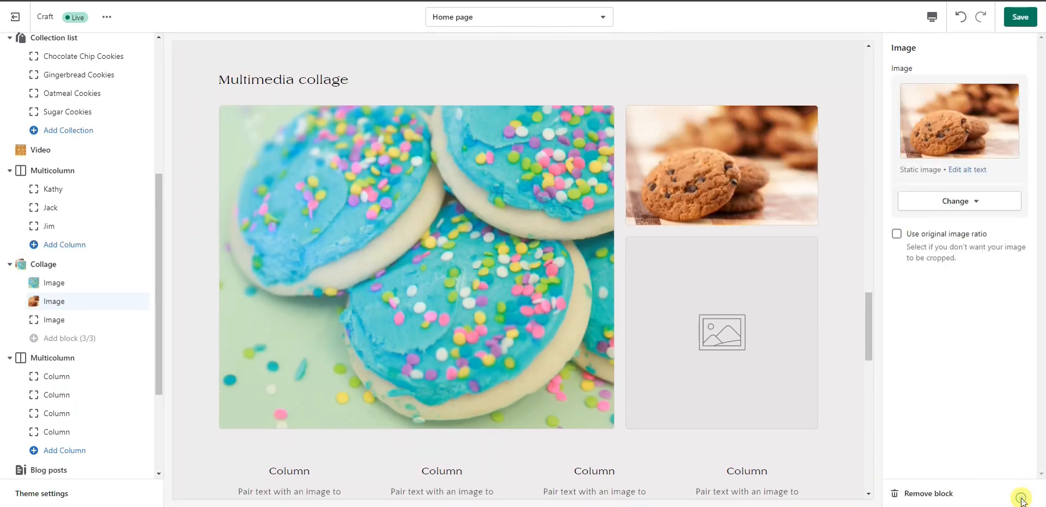
# Step: Use the picture of stacked cookies on a napkin as the collage's third image and save the changes
pyautogui.click(94, 319)
pyautogui.click(960, 97)
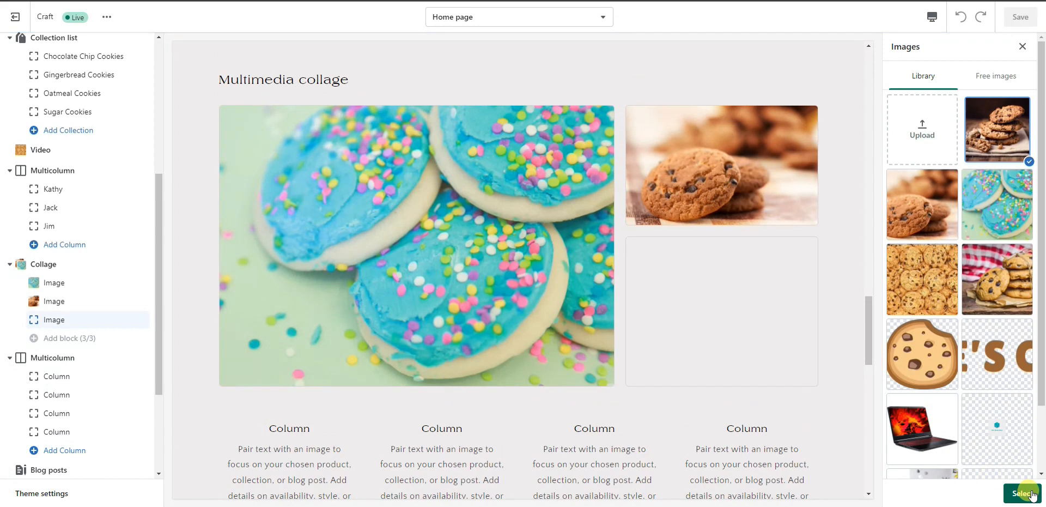
pyautogui.click(1032, 495)
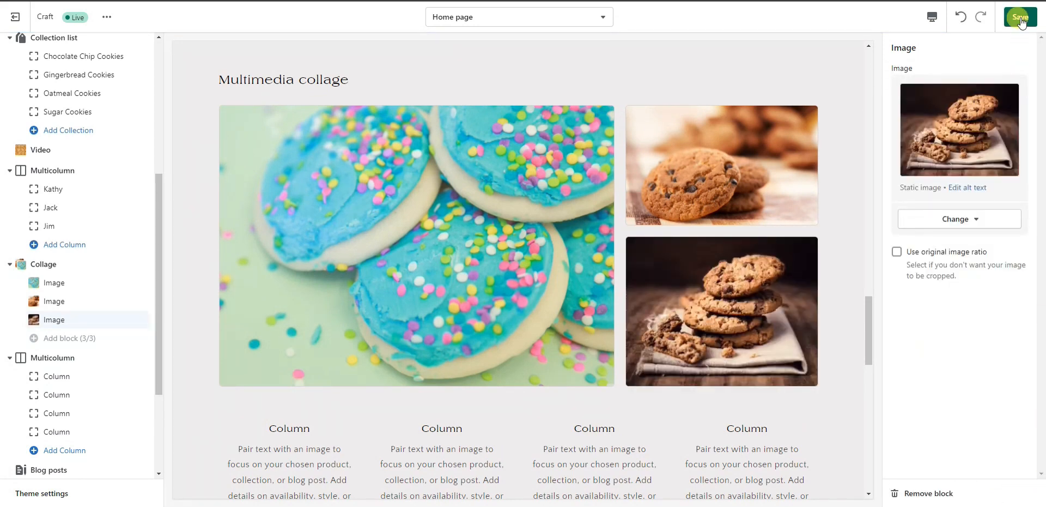
pyautogui.click(1021, 17)
# Step: Clear the heading text of the Multimedia collage section
pyautogui.scroll(3, 642, 344)
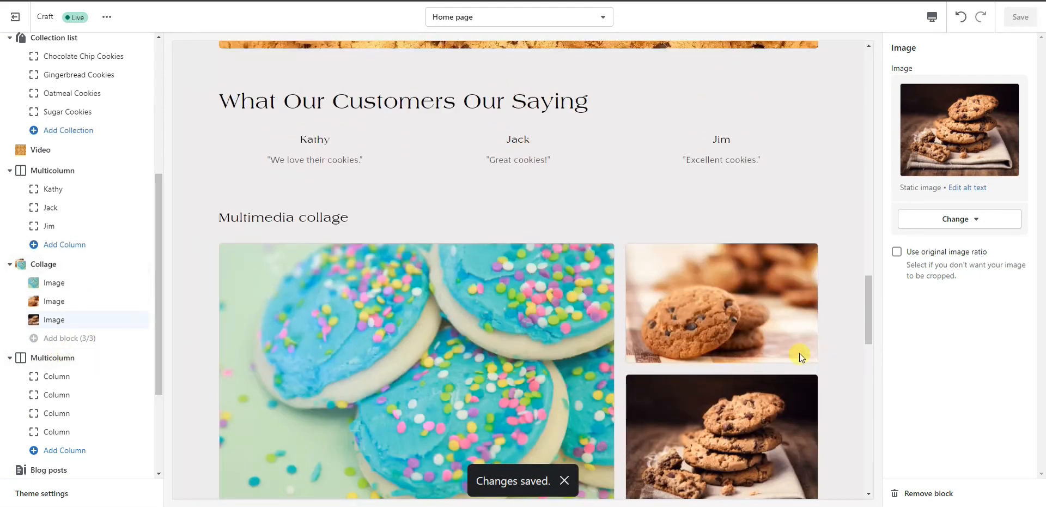
pyautogui.scroll(-2, 434, 365)
pyautogui.click(66, 262)
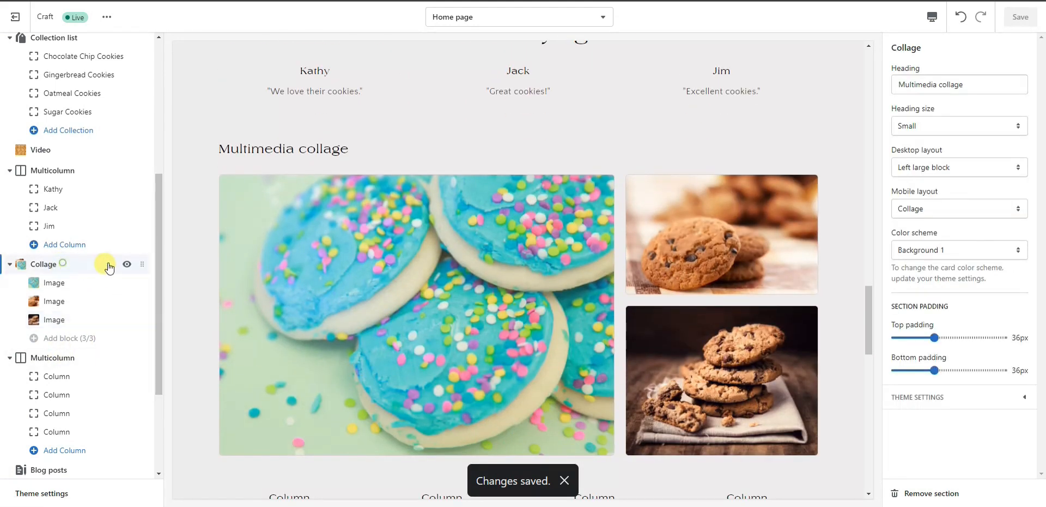
pyautogui.scroll(2, 488, 296)
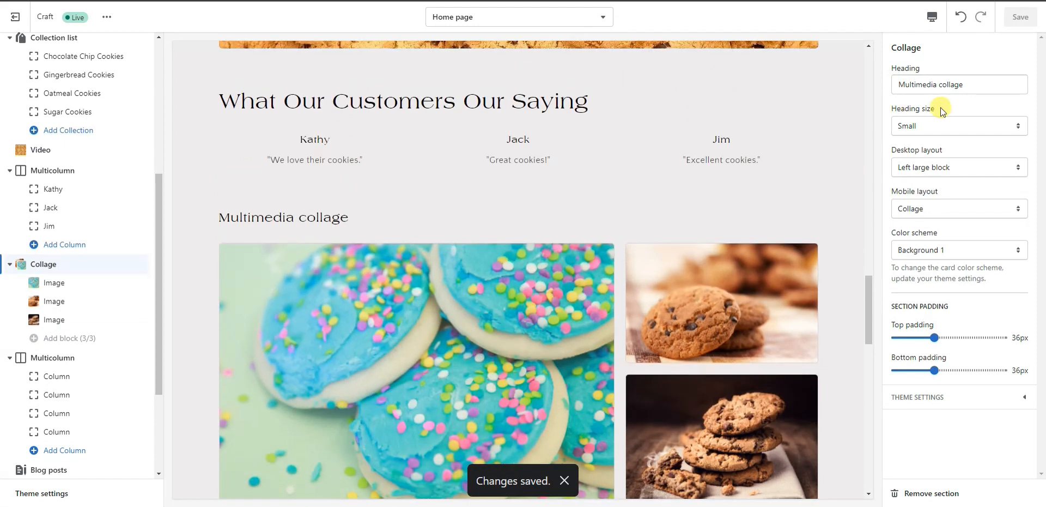
pyautogui.tripleClick(993, 87)
pyautogui.press('BackSpace')
pyautogui.scroll(-2, 653, 287)
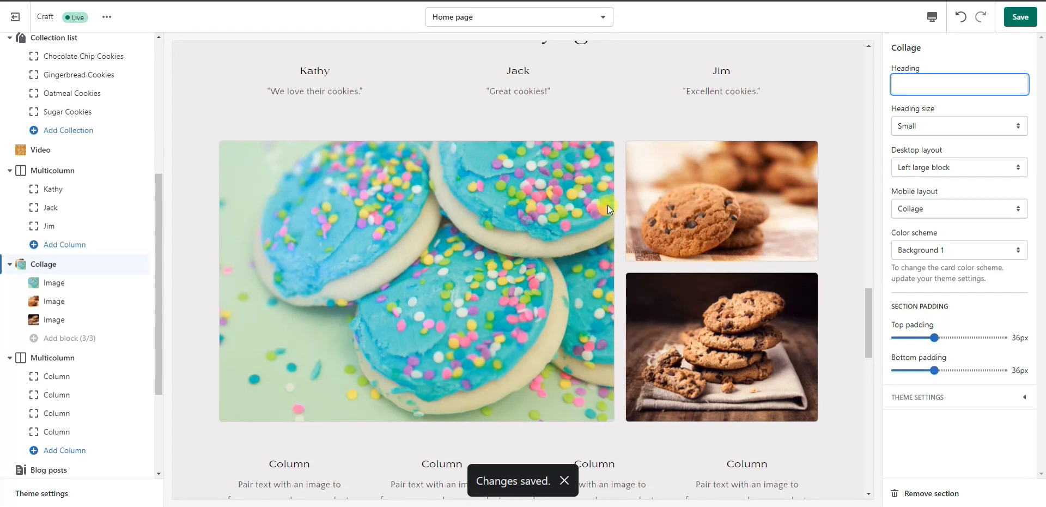
# Step: Remove the fourth column from the multicolumn section below the collage and set its number of desktop columns to 3
pyautogui.scroll(-2, 619, 183)
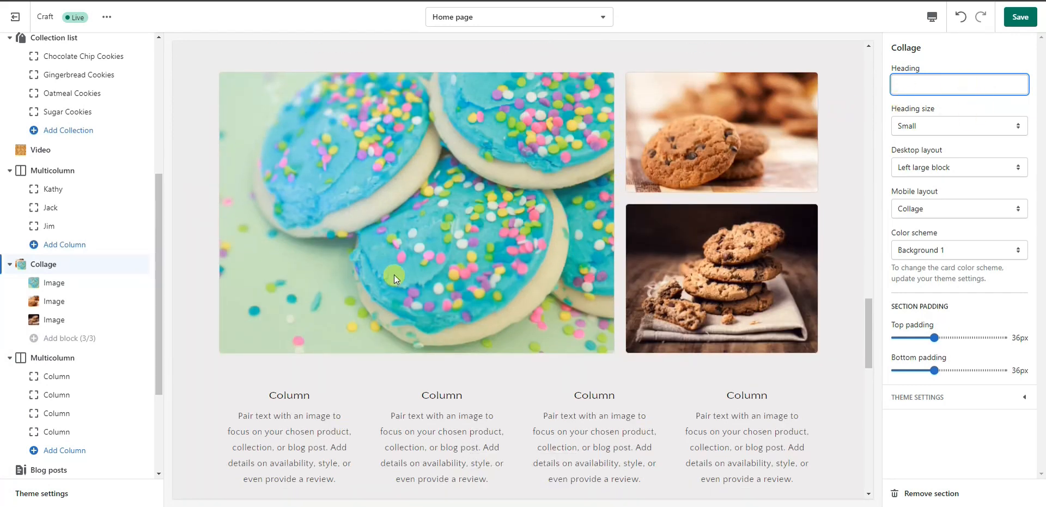
pyautogui.scroll(-2, 394, 274)
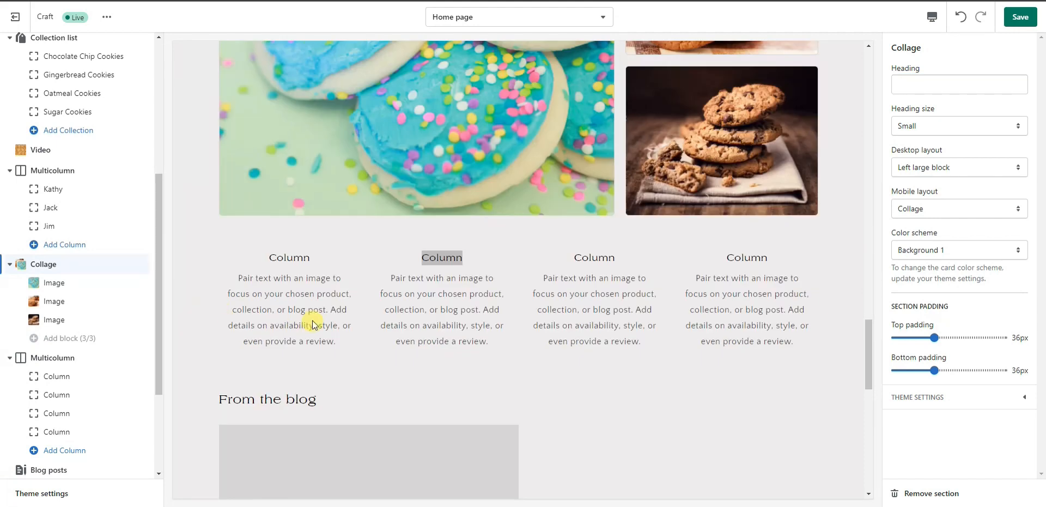
pyautogui.click(75, 357)
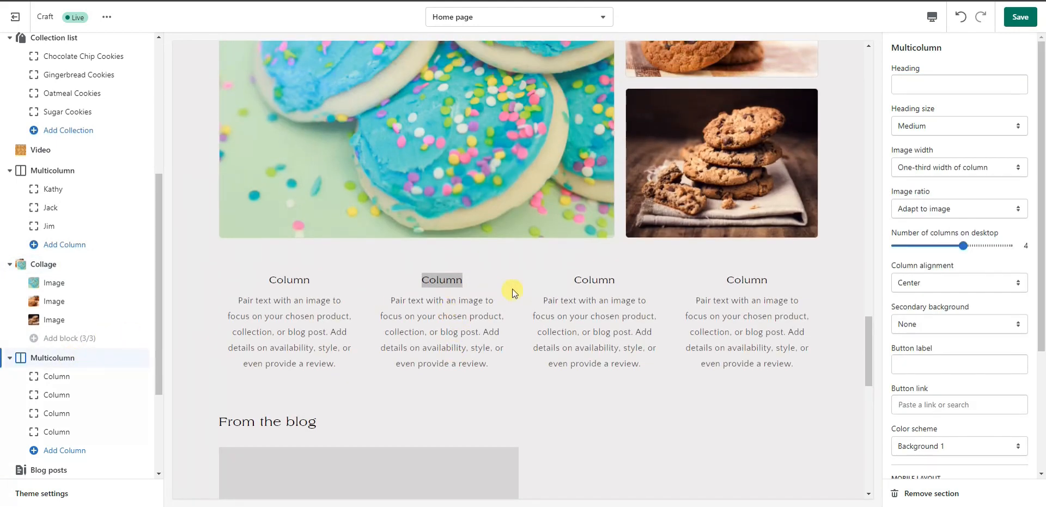
pyautogui.scroll(5, 485, 299)
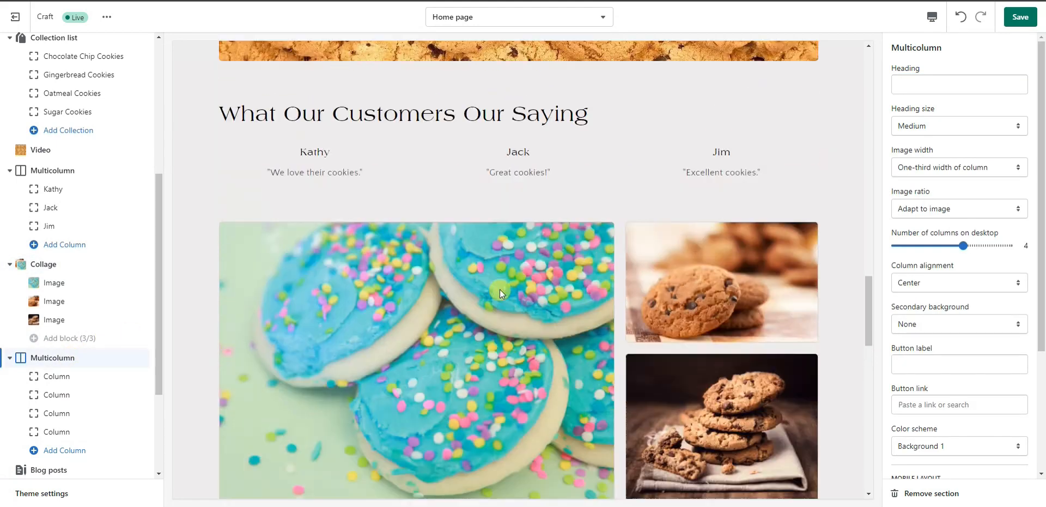
pyautogui.scroll(-3, 709, 262)
pyautogui.scroll(-2, 709, 260)
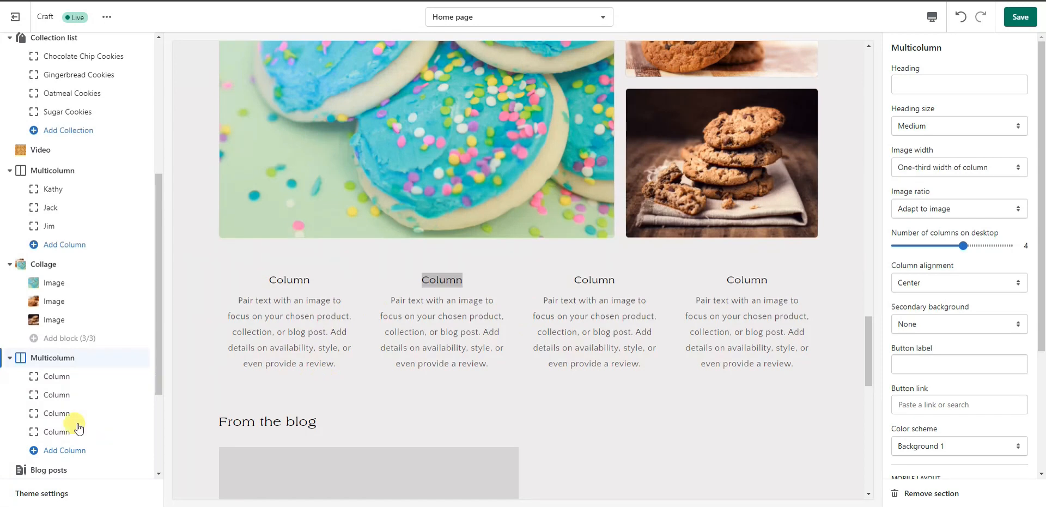
pyautogui.click(93, 434)
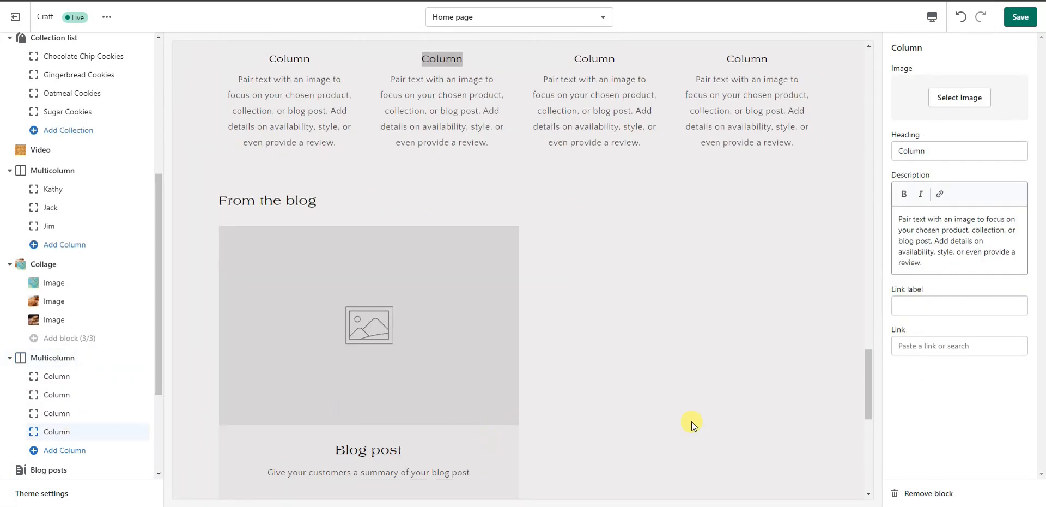
pyautogui.click(941, 502)
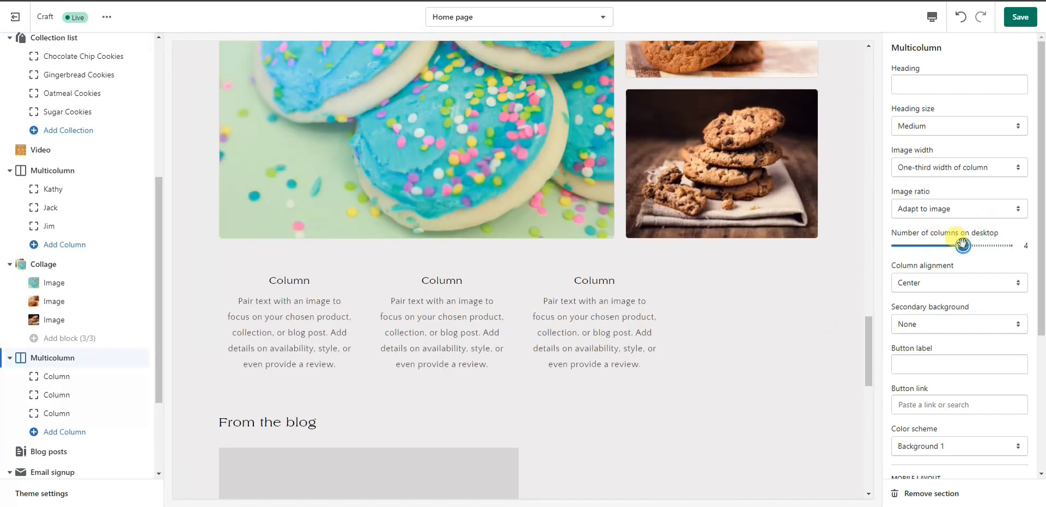
pyautogui.moveTo(963, 243); pyautogui.dragTo(941, 245)
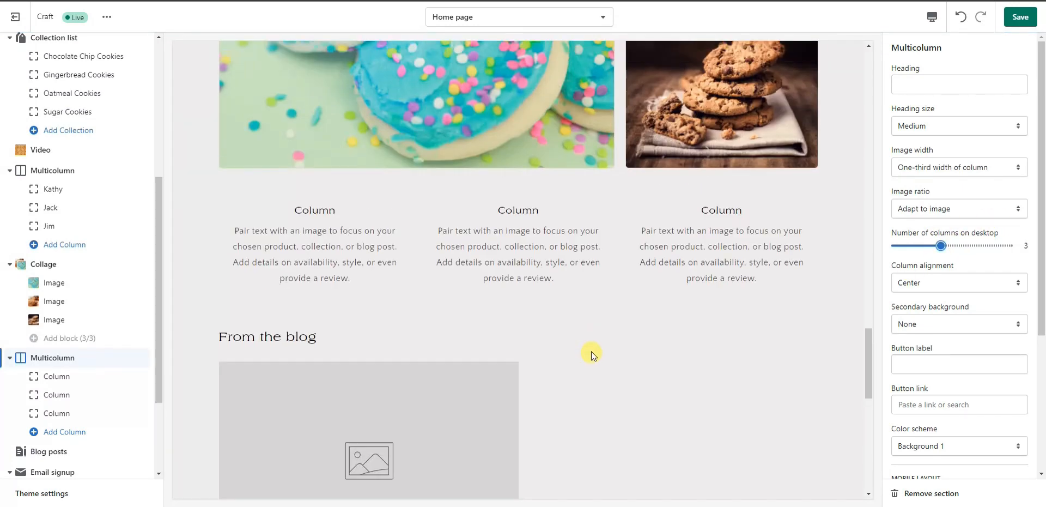
# Step: Add the round FRESH badge as the image of the lower multicolumn section's first column
pyautogui.click(83, 376)
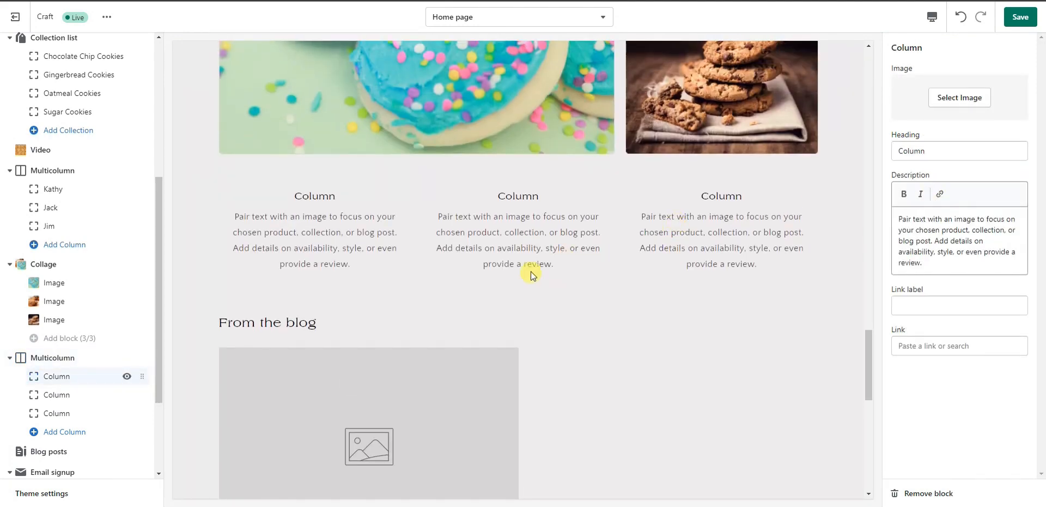
pyautogui.click(961, 100)
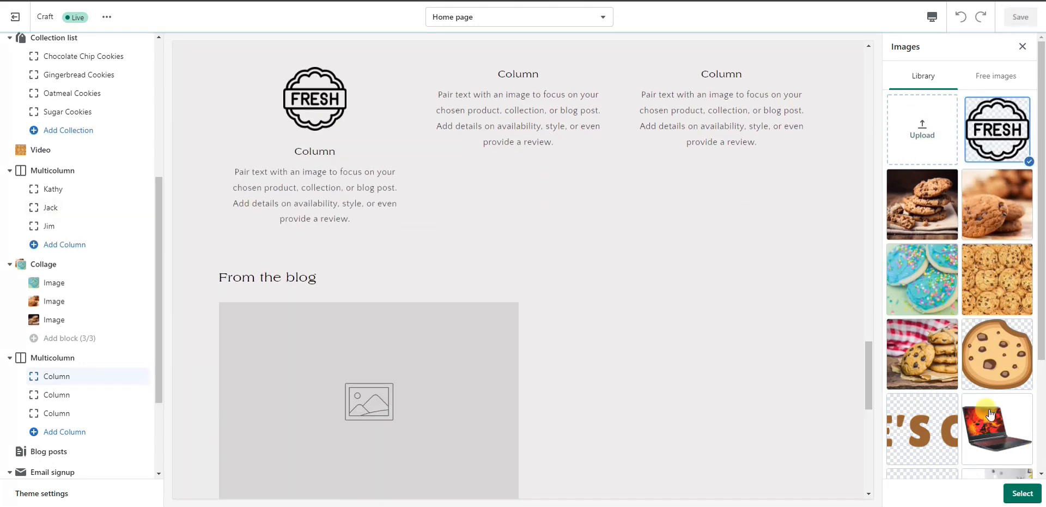
pyautogui.click(1022, 493)
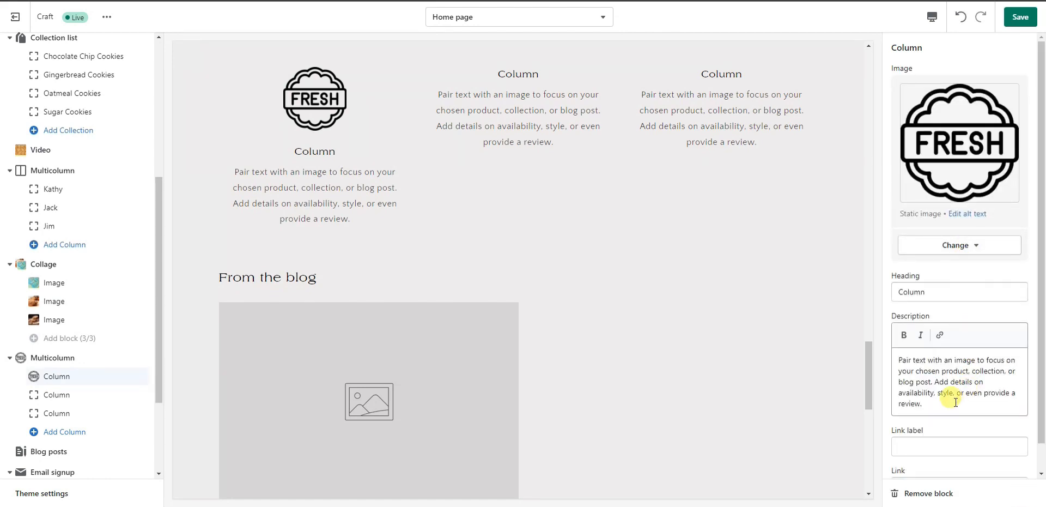
# Step: Clear the first column's description, set its heading to "Fresh, Made To Order Cookies", and save
pyautogui.hotkey('ctrl', 'a')
pyautogui.press('BackSpace')
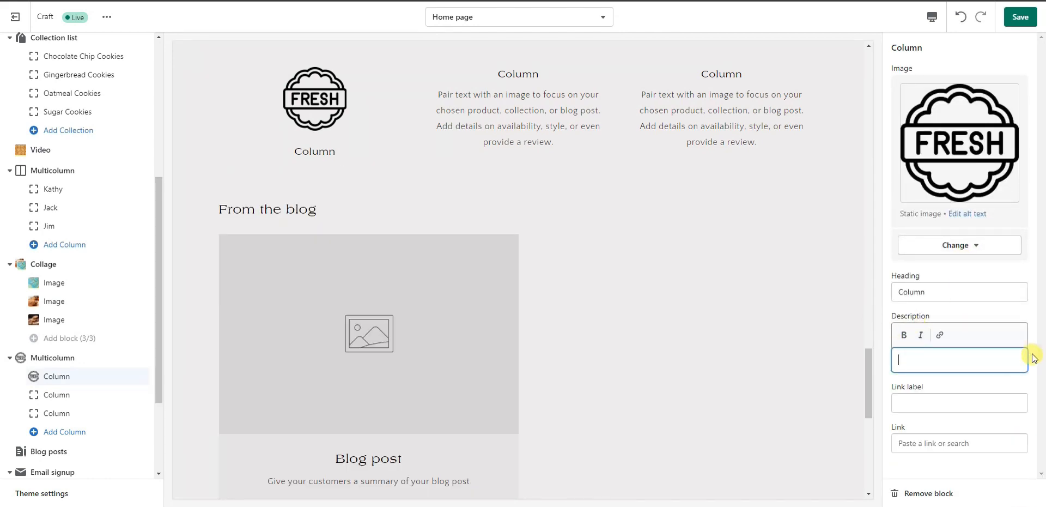
pyautogui.moveTo(946, 290); pyautogui.dragTo(881, 291)
pyautogui.write('F')
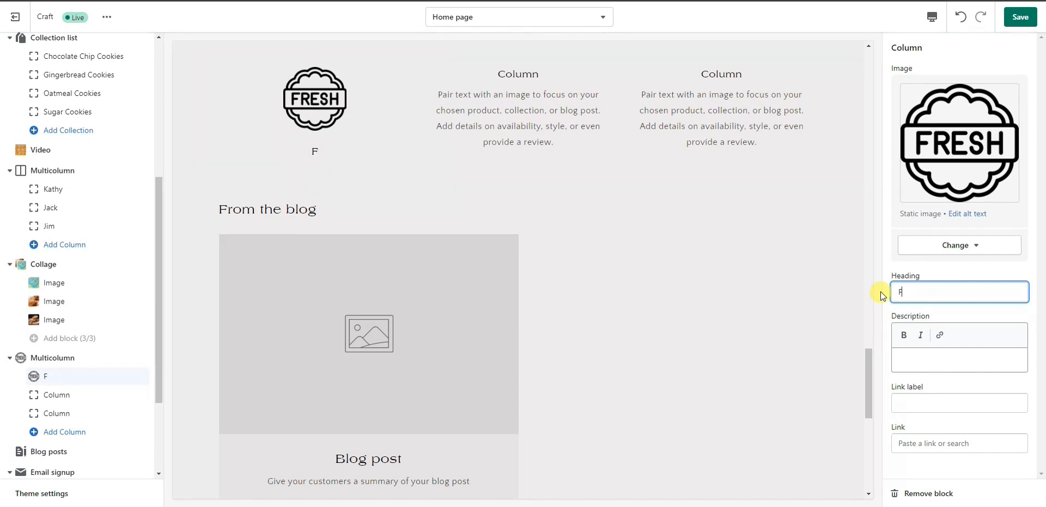
pyautogui.write('resh, Made')
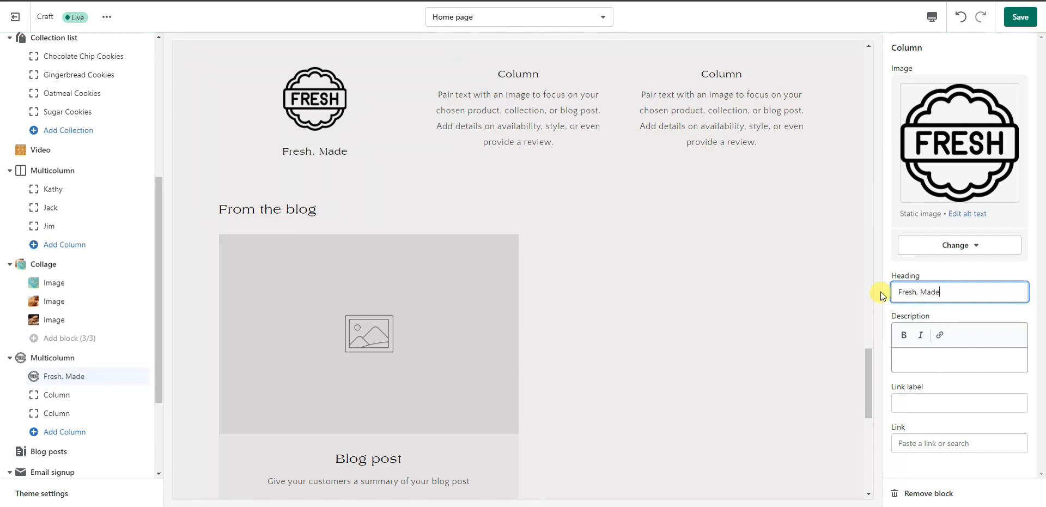
pyautogui.write(' To Order')
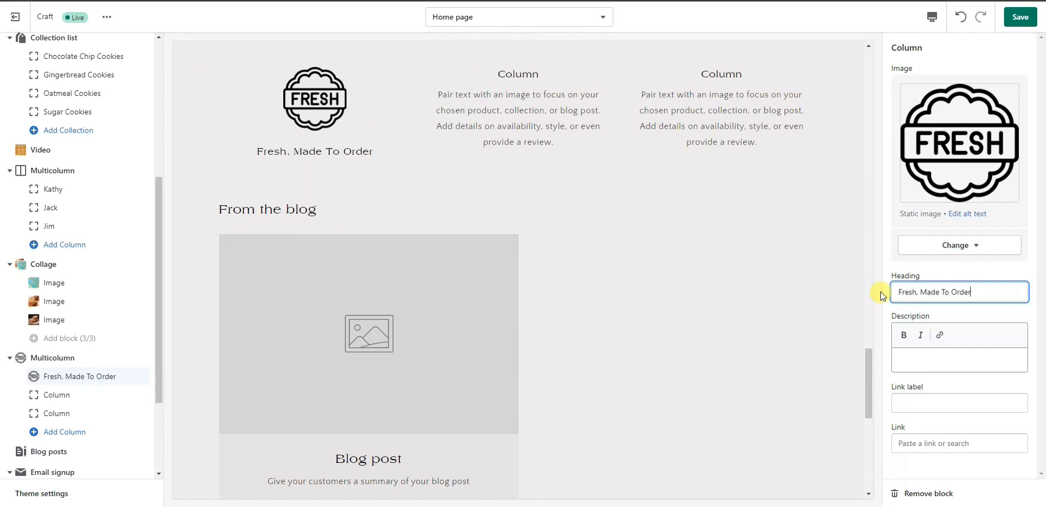
pyautogui.write(' Cookies')
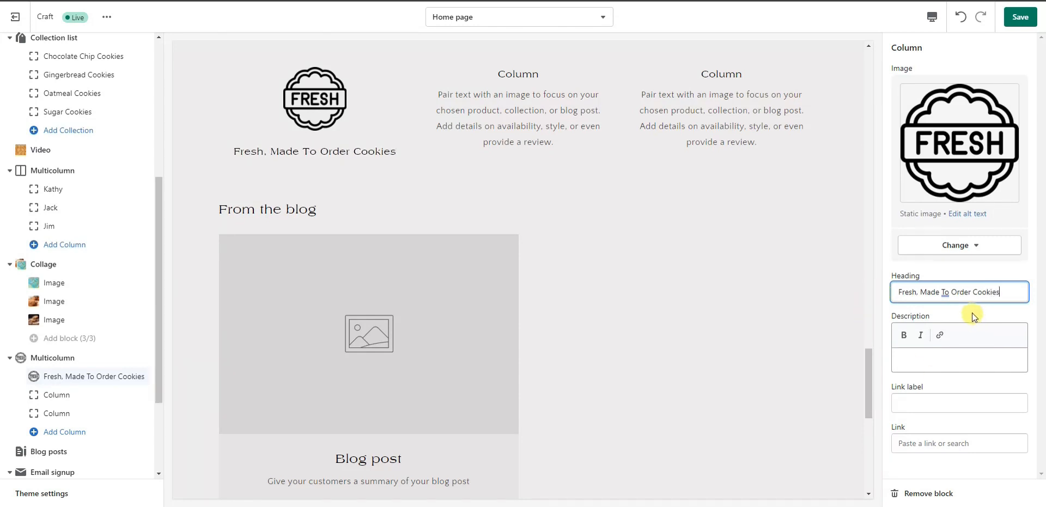
pyautogui.click(1020, 17)
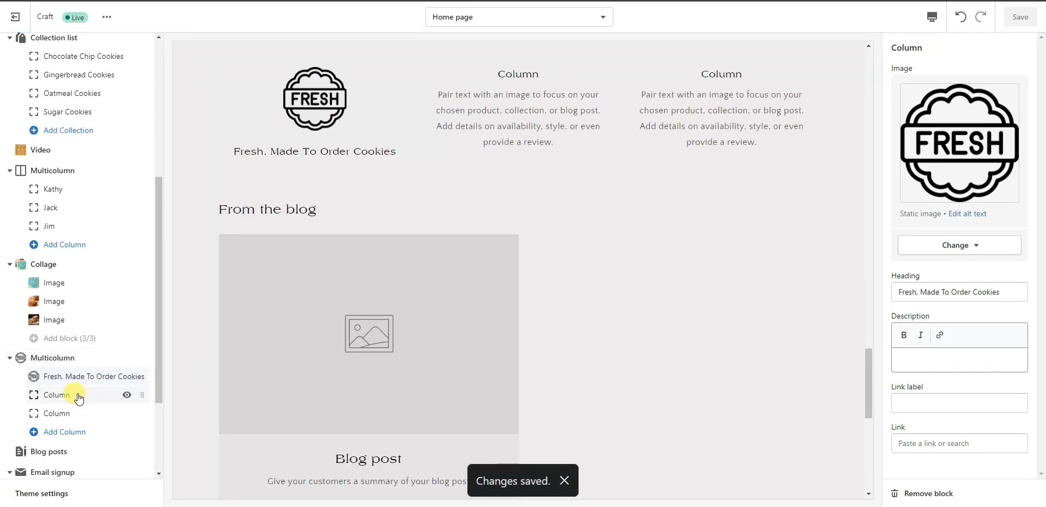
# Step: Clear the second feature column's description, add the checkmark badge image, set its heading to "High Quality Ingredients", and save
pyautogui.click(79, 396)
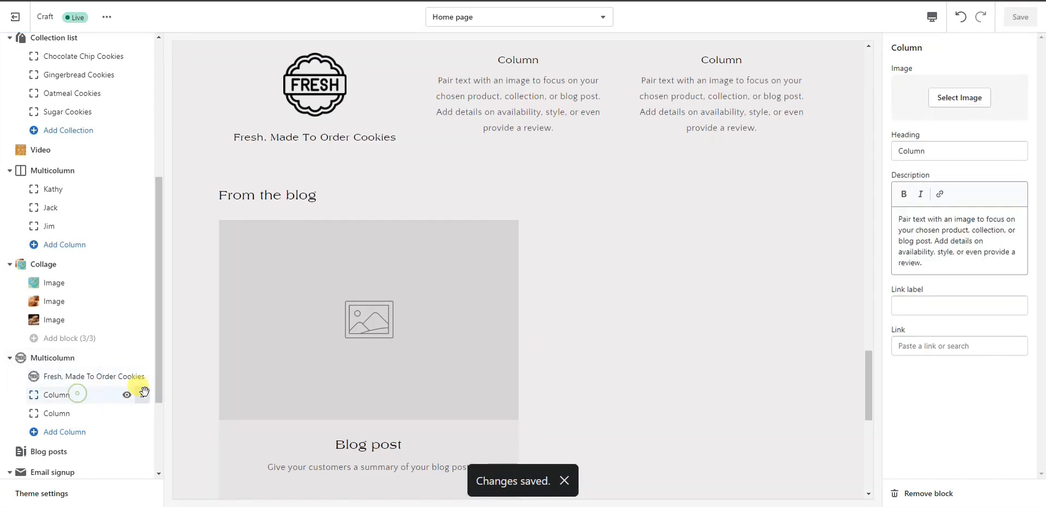
pyautogui.moveTo(927, 263); pyautogui.dragTo(900, 216)
pyautogui.press('BackSpace')
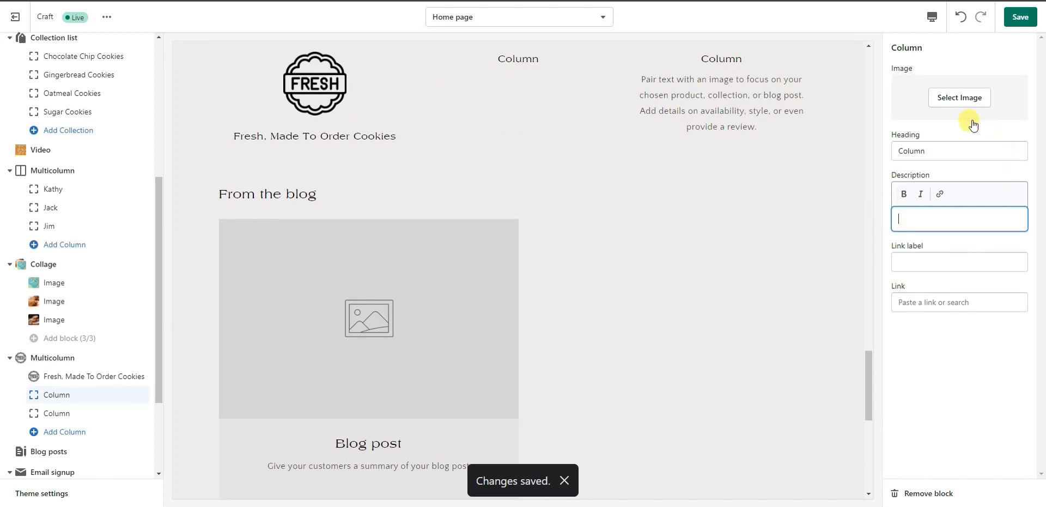
pyautogui.click(958, 101)
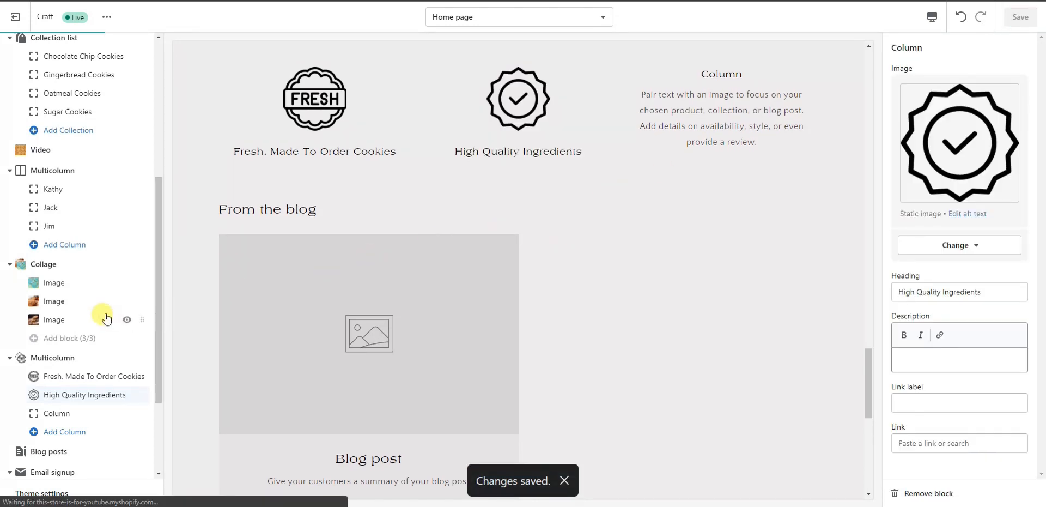
# Step: Clear the third feature column's description, add the car-and-storefront icon, set its heading to "In Store Pickup Or Delivery", and save
pyautogui.click(81, 414)
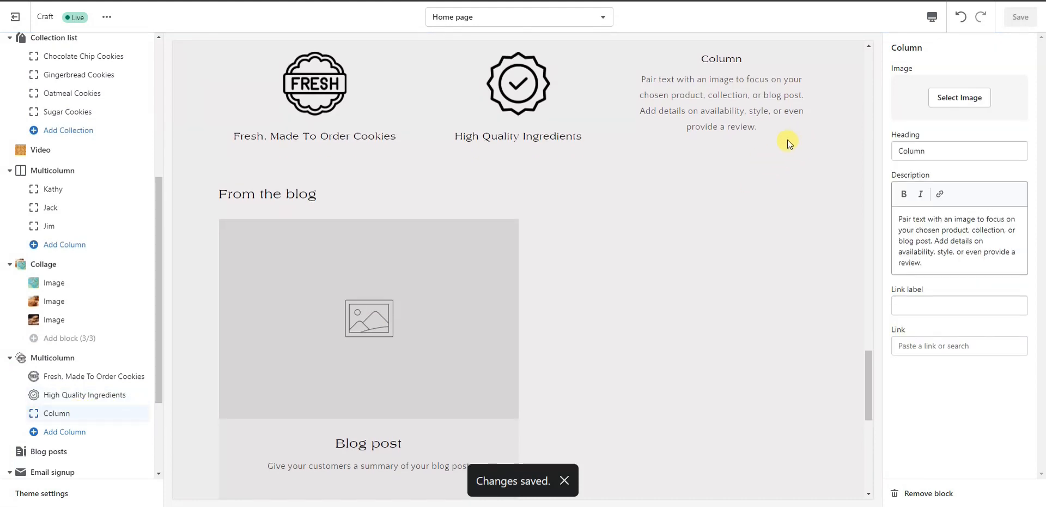
pyautogui.moveTo(922, 263); pyautogui.dragTo(902, 212)
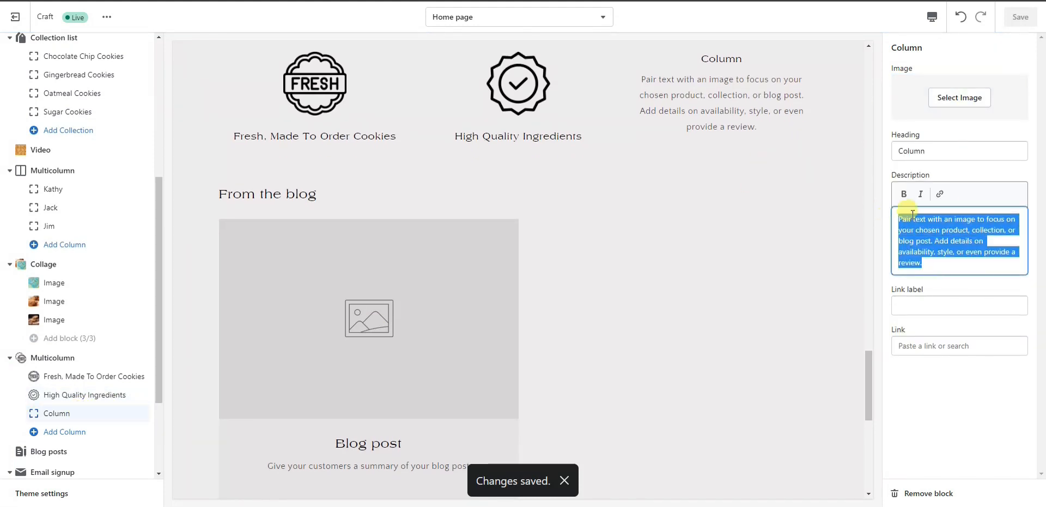
pyautogui.press('BackSpace')
pyautogui.click(959, 98)
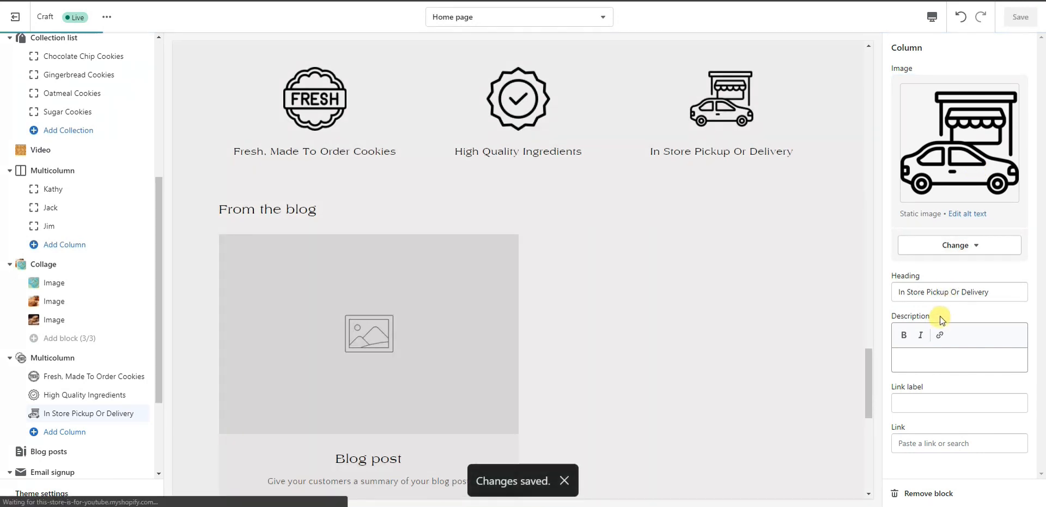
# Step: Review the home page's testimonials, collage and feature columns in the desktop and mobile previews, returning to the desktop preview
pyautogui.scroll(3, 538, 317)
pyautogui.scroll(1, 570, 334)
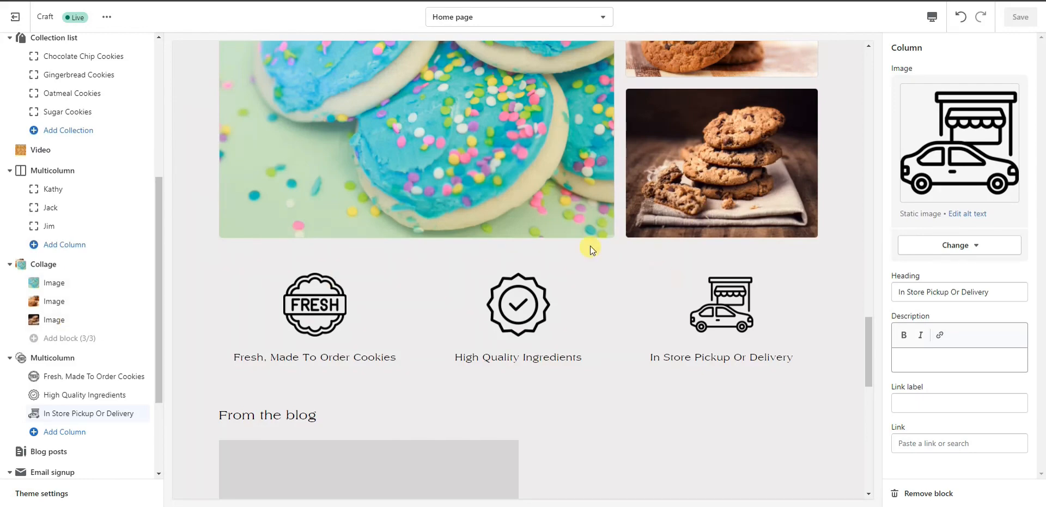
pyautogui.scroll(5, 513, 312)
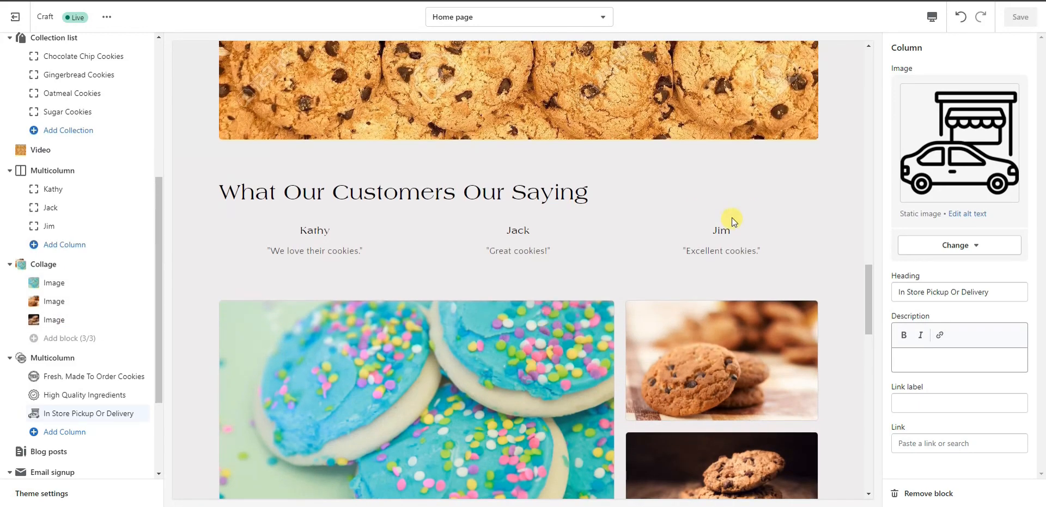
pyautogui.scroll(-5, 622, 246)
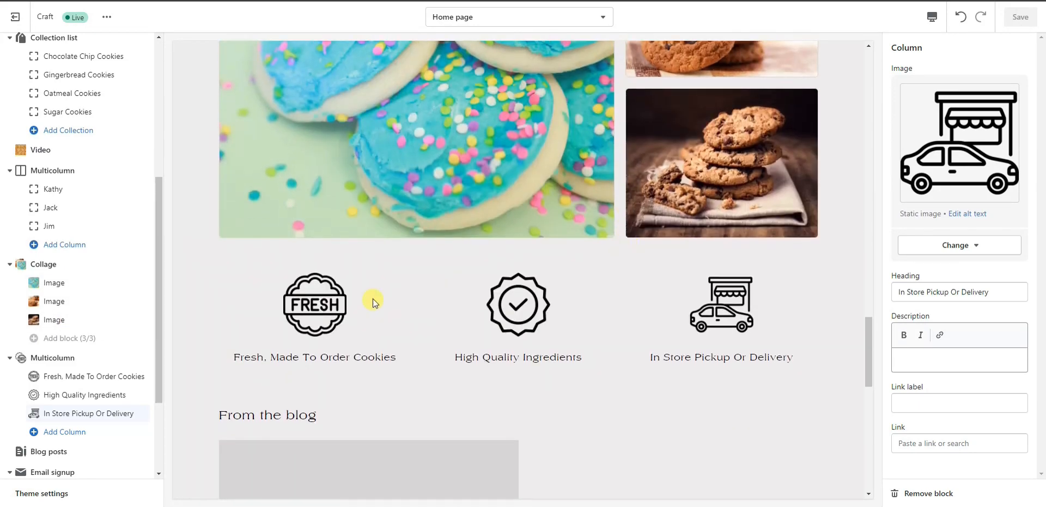
pyautogui.scroll(-1, 632, 342)
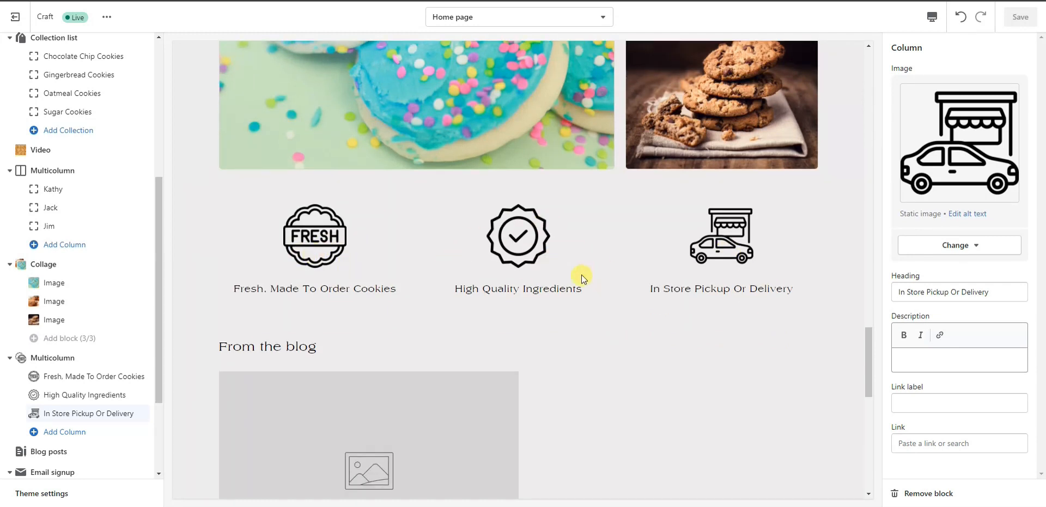
pyautogui.click(932, 17)
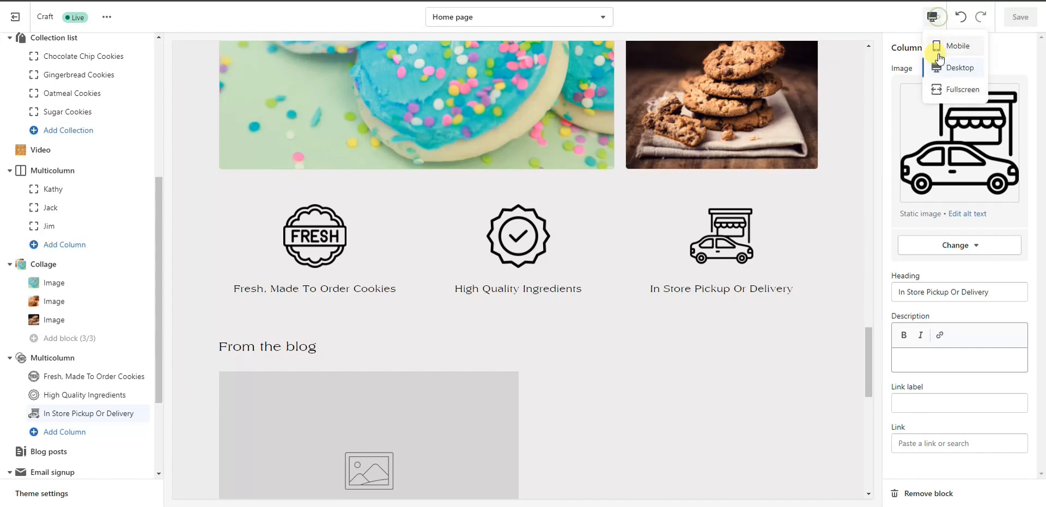
pyautogui.click(963, 51)
pyautogui.scroll(8, 554, 246)
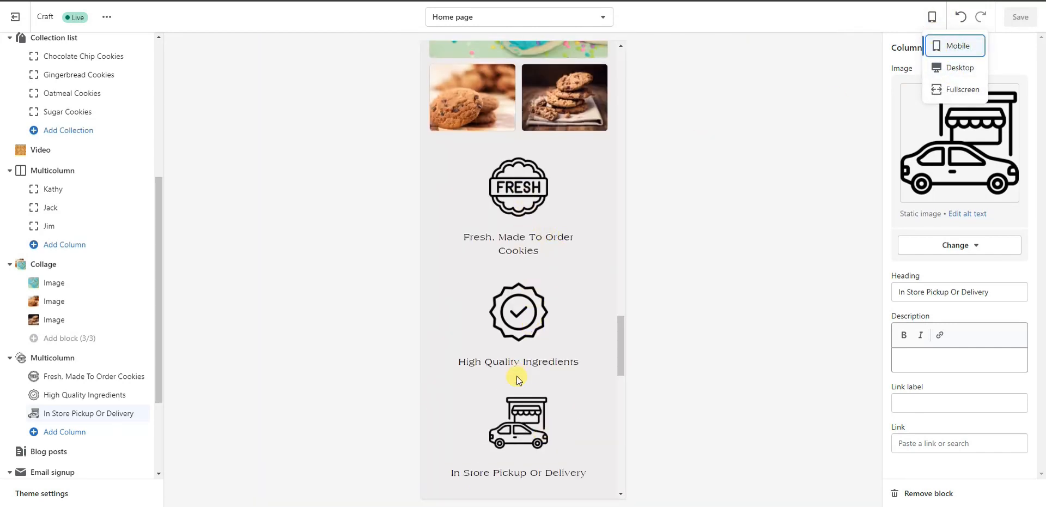
pyautogui.scroll(6, 528, 352)
pyautogui.scroll(3, 529, 351)
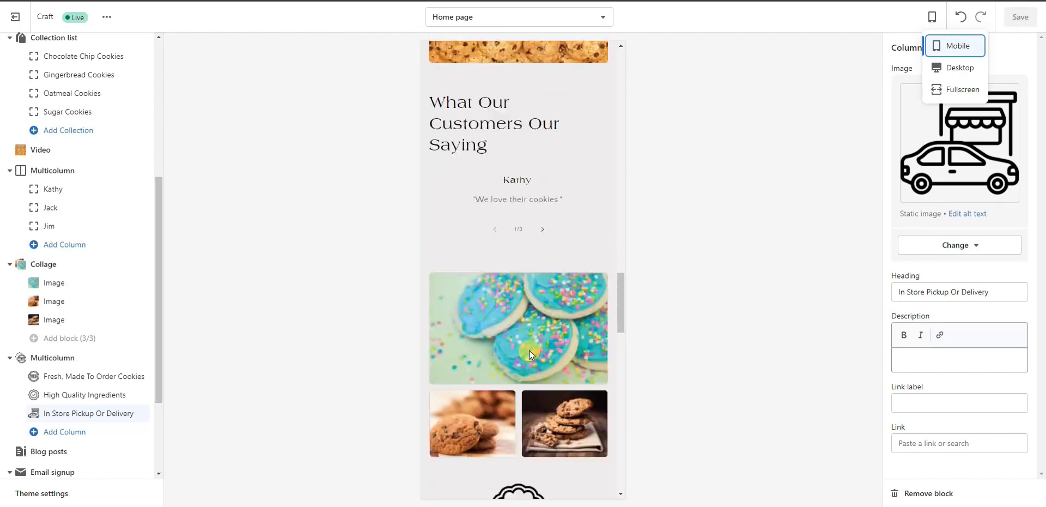
pyautogui.click(959, 67)
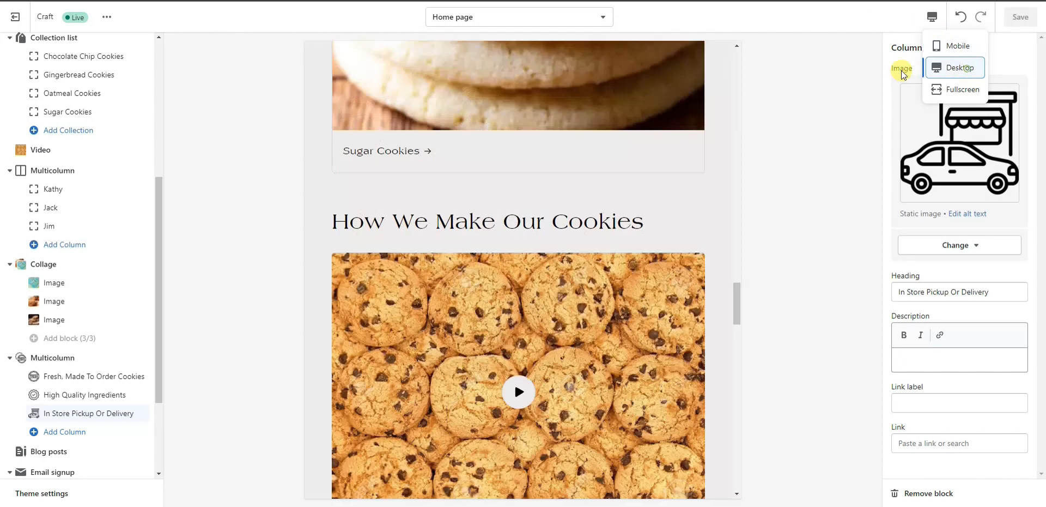
pyautogui.scroll(3, 625, 263)
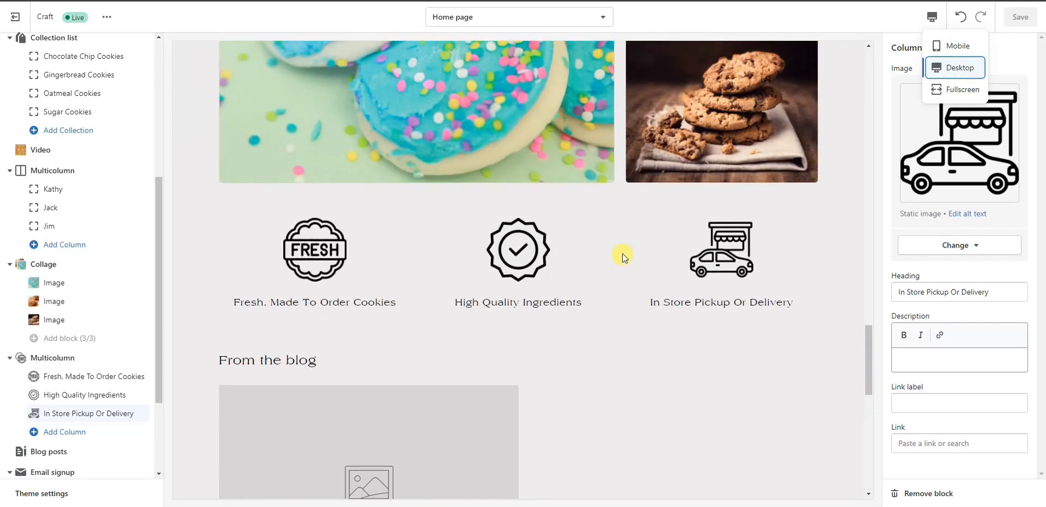
# Step: Remove the Blog posts section from the home page
pyautogui.scroll(-3, 63, 343)
pyautogui.scroll(-4, 533, 339)
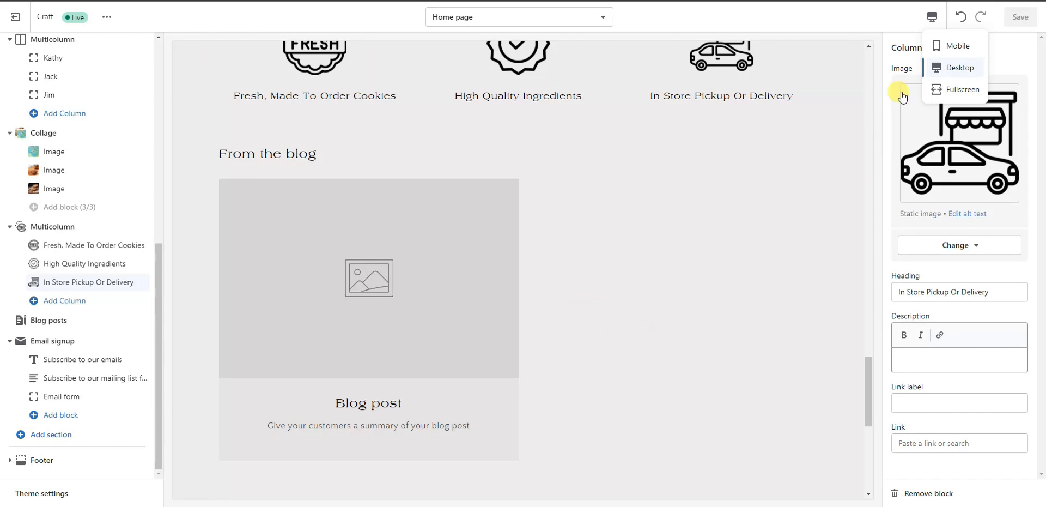
pyautogui.click(894, 23)
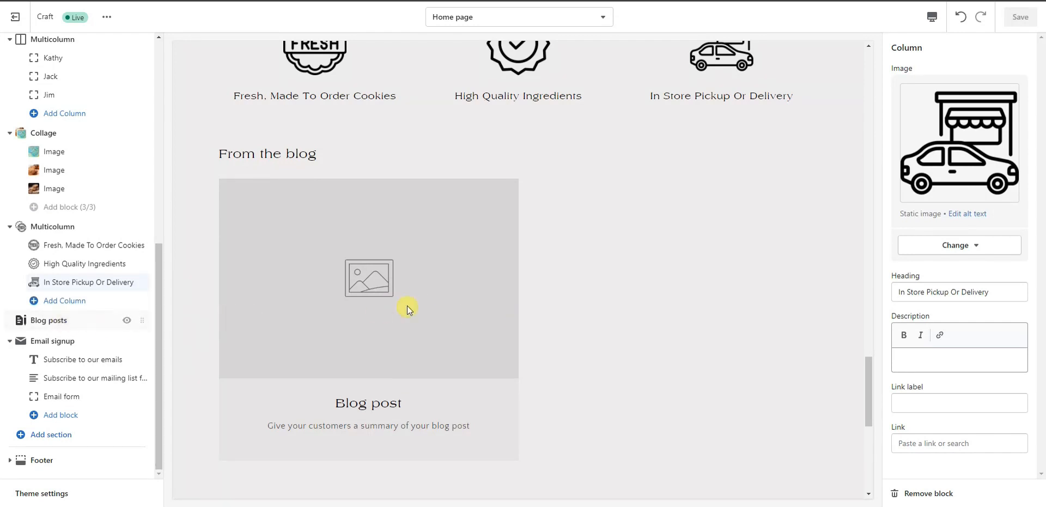
pyautogui.click(70, 326)
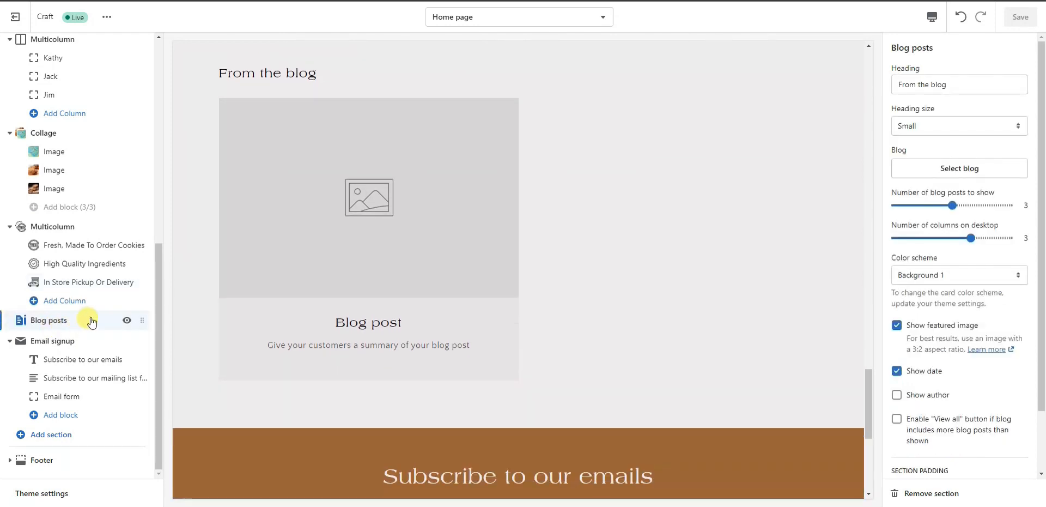
pyautogui.click(935, 493)
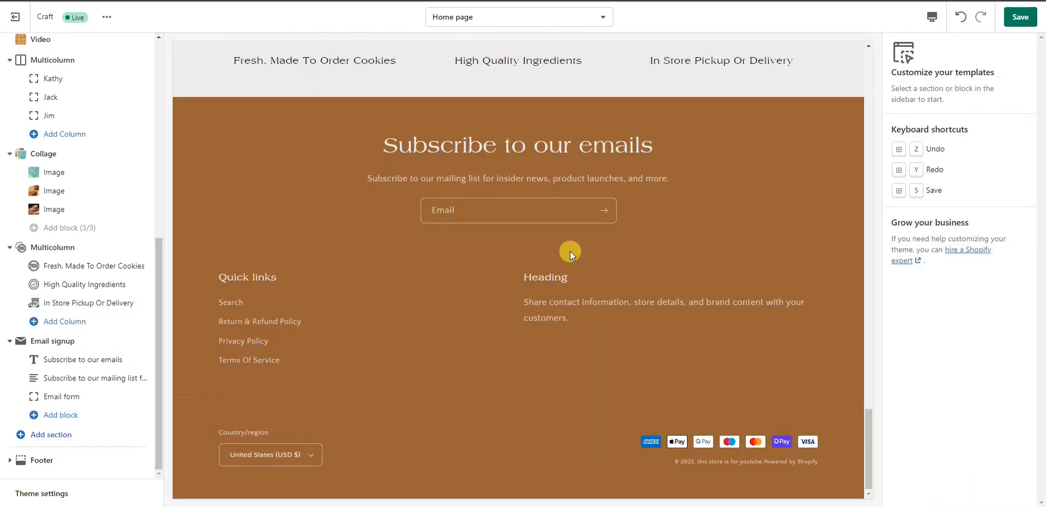
# Step: Add an Image with text section below the Email signup section on the home page
pyautogui.scroll(5, 612, 371)
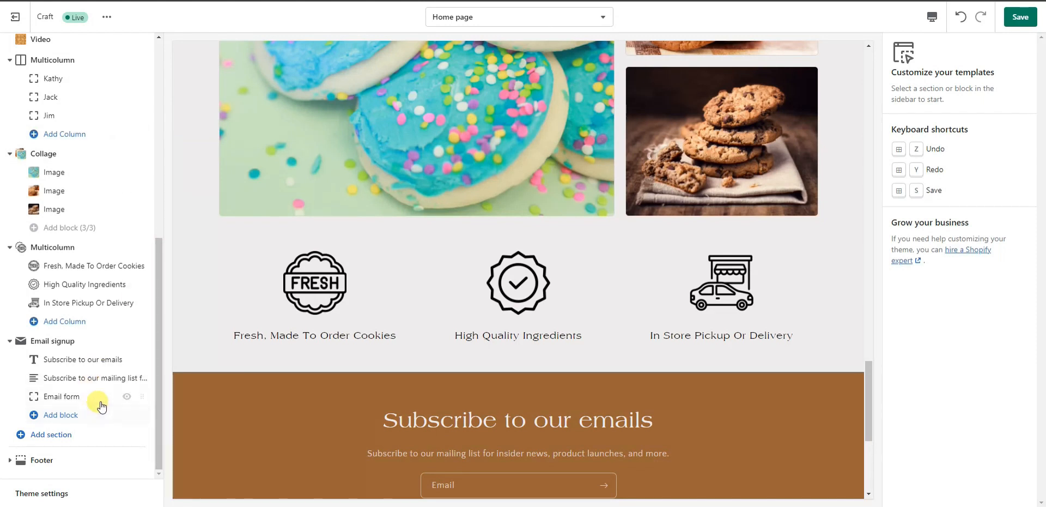
pyautogui.click(68, 434)
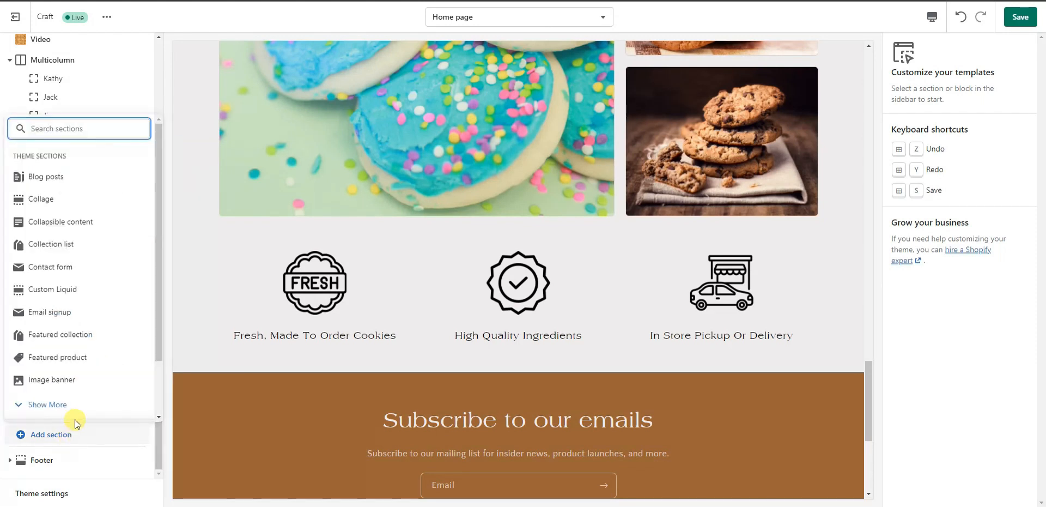
pyautogui.click(47, 404)
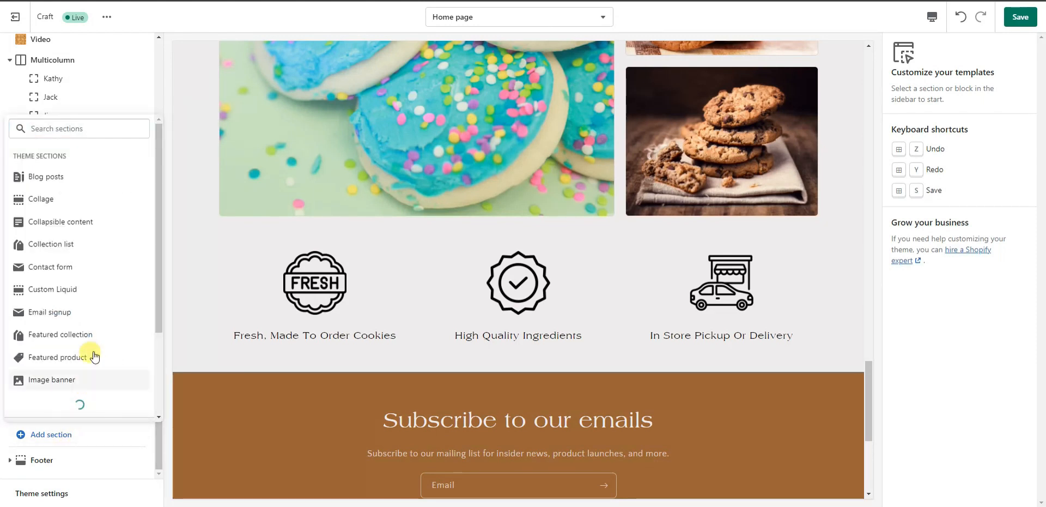
pyautogui.scroll(-3, 89, 264)
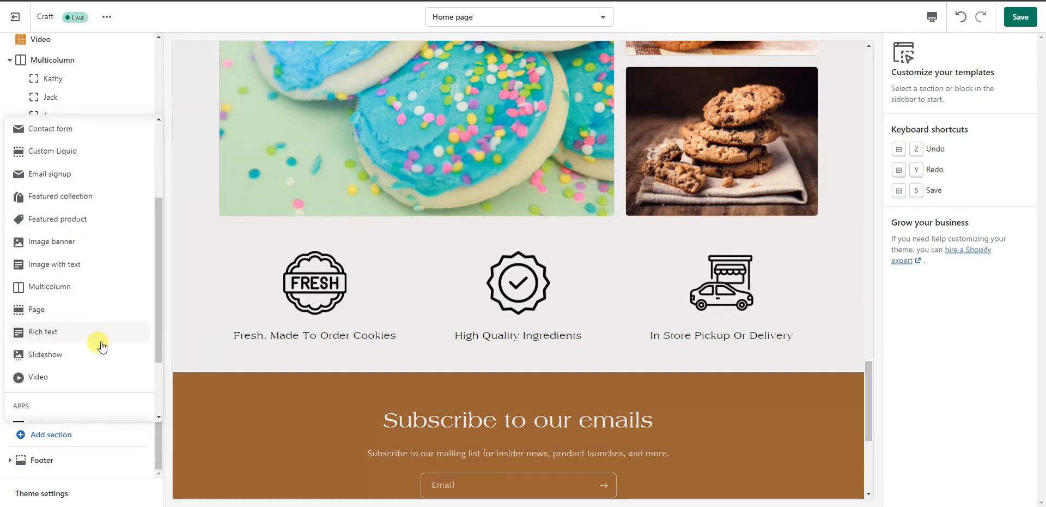
pyautogui.scroll(2, 98, 345)
pyautogui.scroll(2, 98, 345)
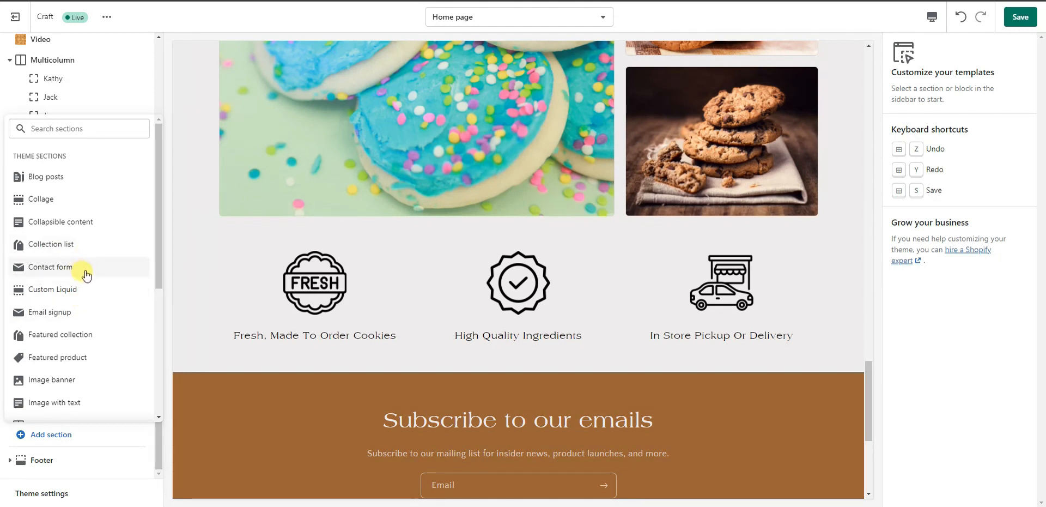
pyautogui.scroll(-1, 103, 277)
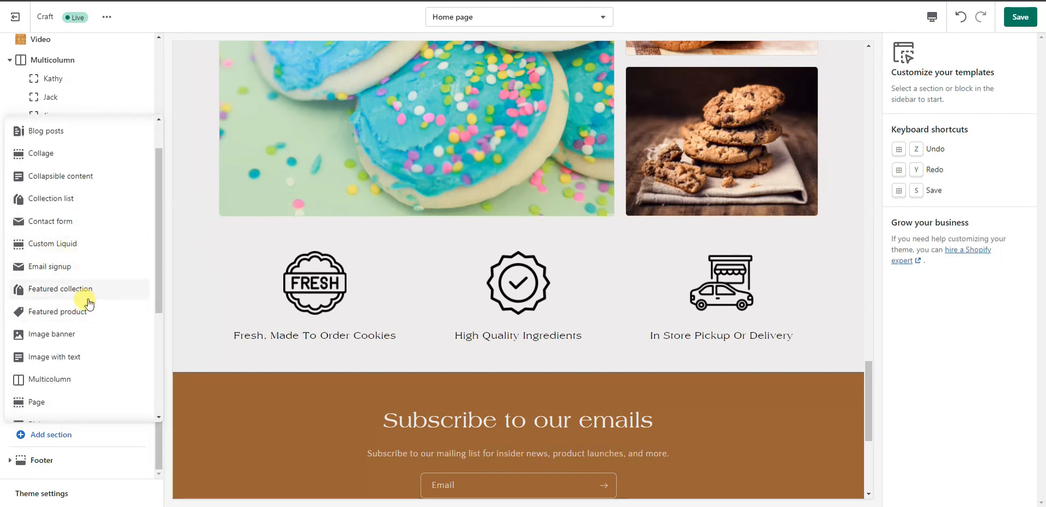
pyautogui.scroll(-1, 94, 327)
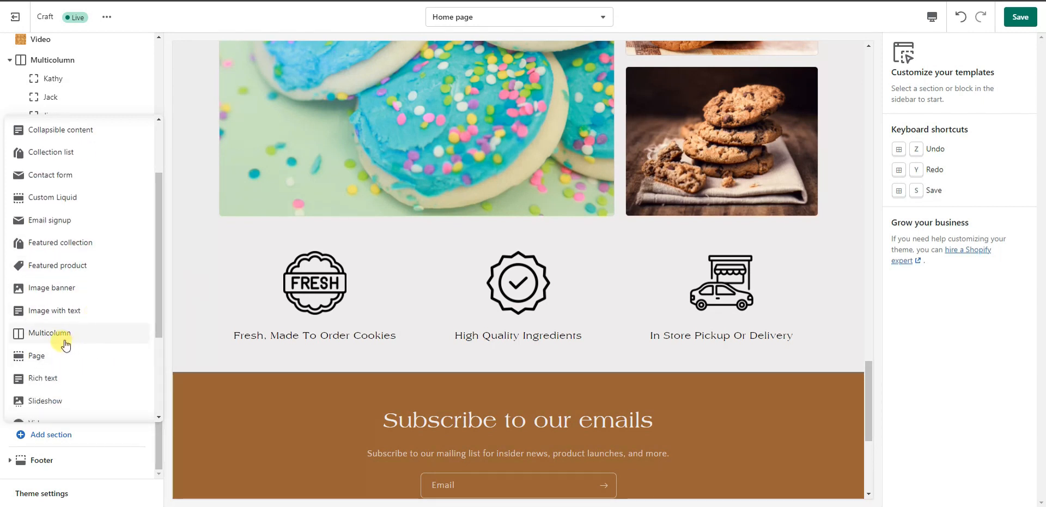
pyautogui.click(76, 311)
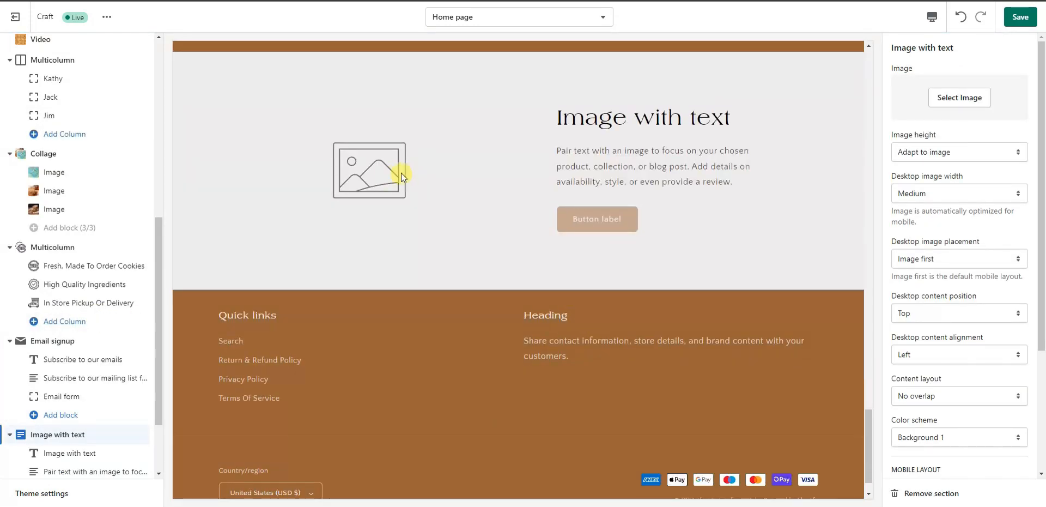
# Step: Add the map picture with the red location pin as the image of the Image with text section
pyautogui.scroll(1, 715, 236)
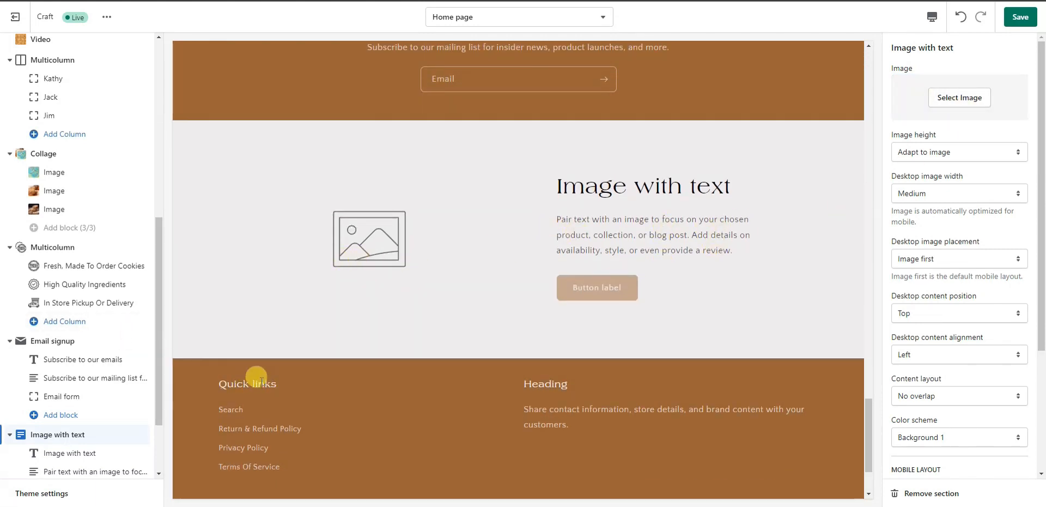
pyautogui.scroll(-1, 133, 386)
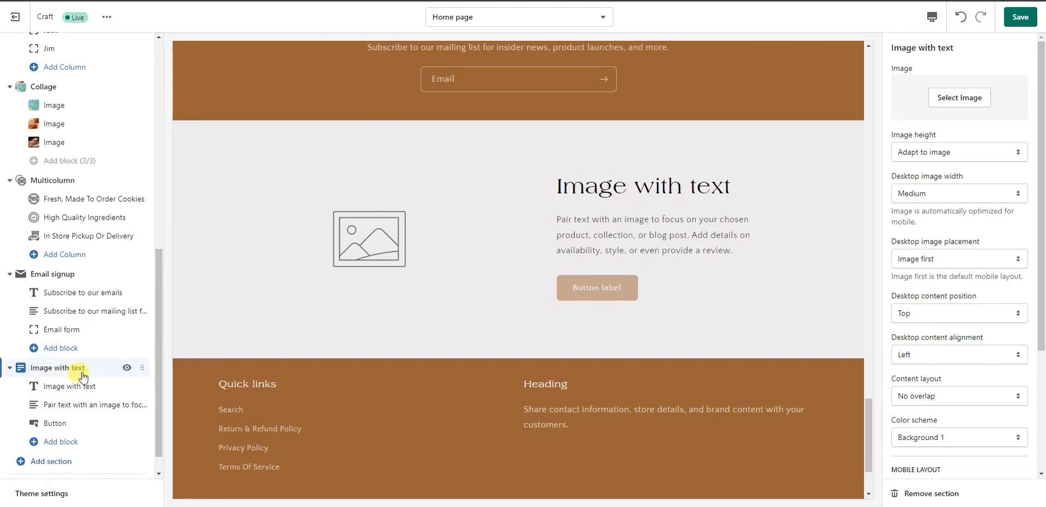
pyautogui.click(963, 99)
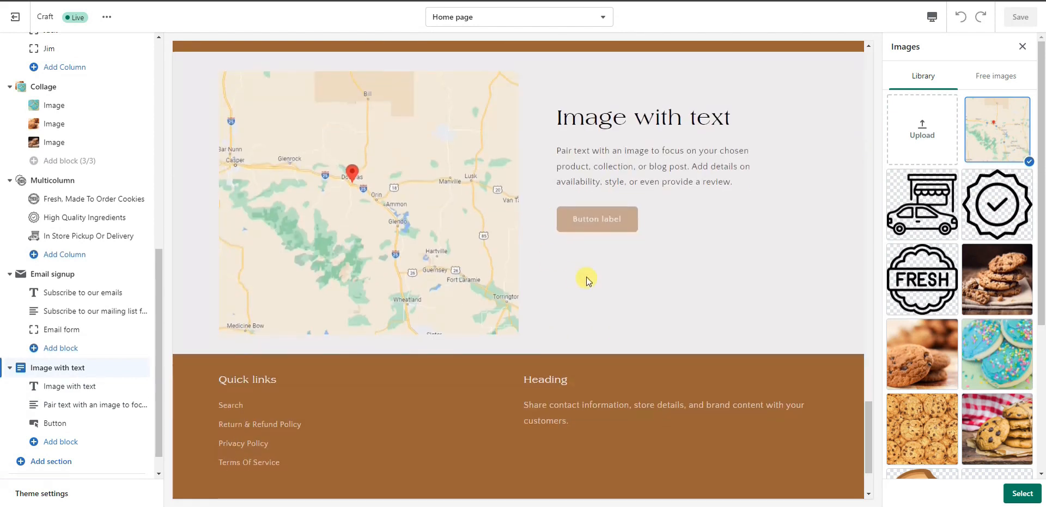
# Step: Examine where the map section sits in relation to the feature columns, email signup and footer
pyautogui.scroll(1, 586, 278)
pyautogui.scroll(1, 400, 299)
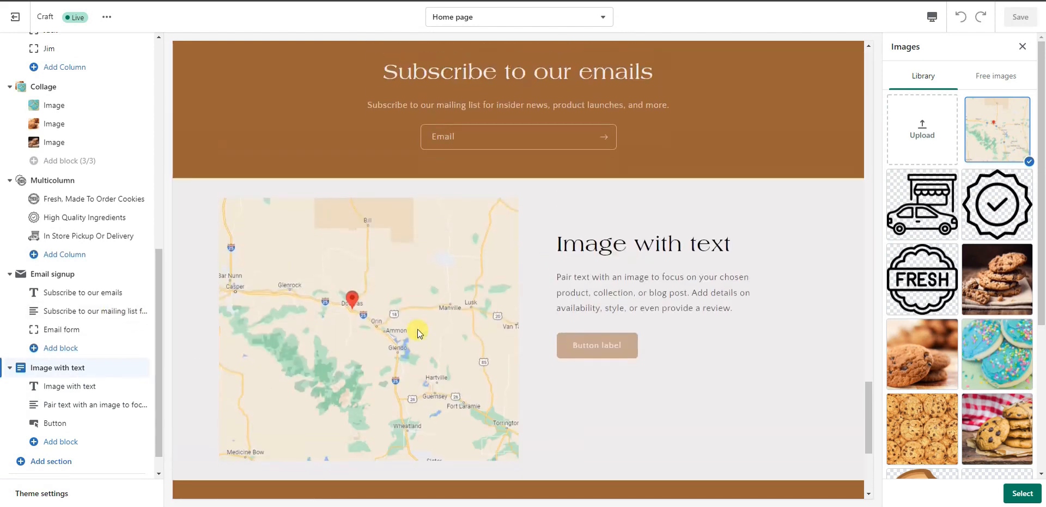
pyautogui.scroll(1, 59, 431)
pyautogui.scroll(-4, 490, 379)
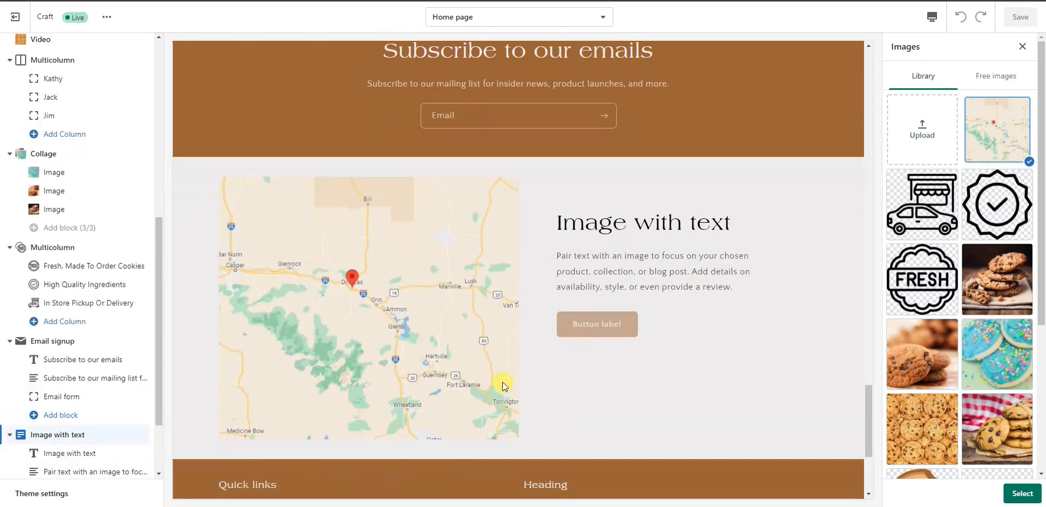
pyautogui.scroll(5, 447, 332)
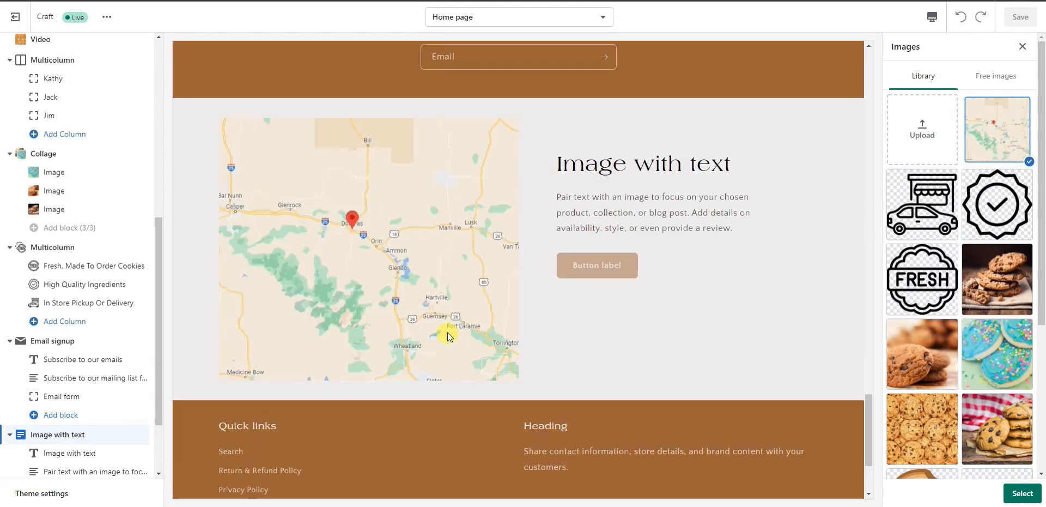
pyautogui.scroll(-2, 101, 369)
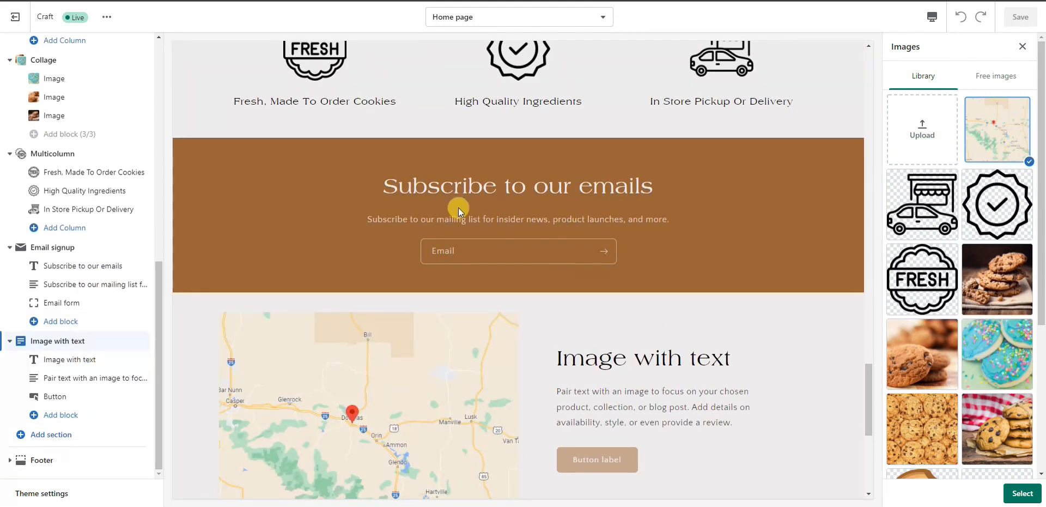
pyautogui.scroll(-1, 385, 376)
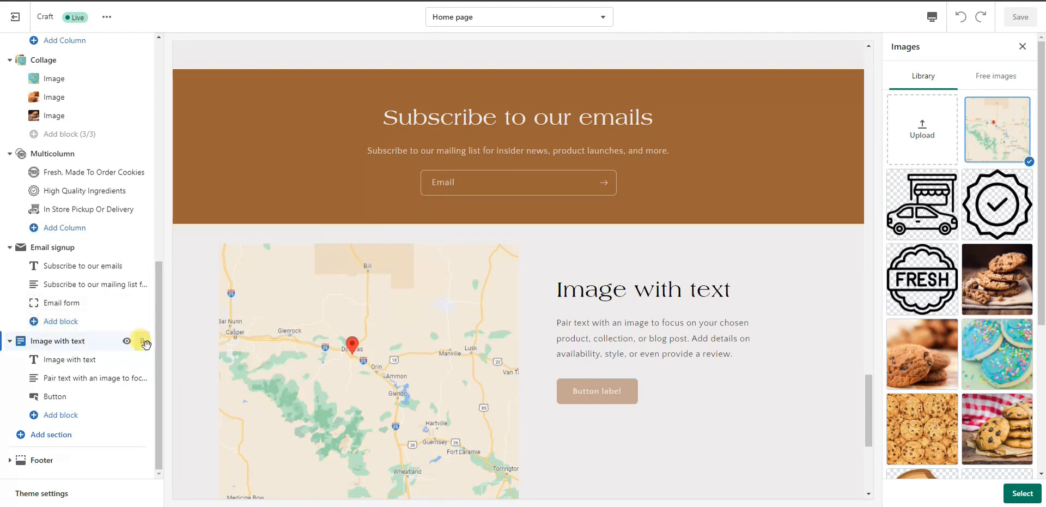
# Step: Move the Image with text section above the Email signup section and confirm the map picture as its image
pyautogui.moveTo(143, 344); pyautogui.dragTo(122, 333)
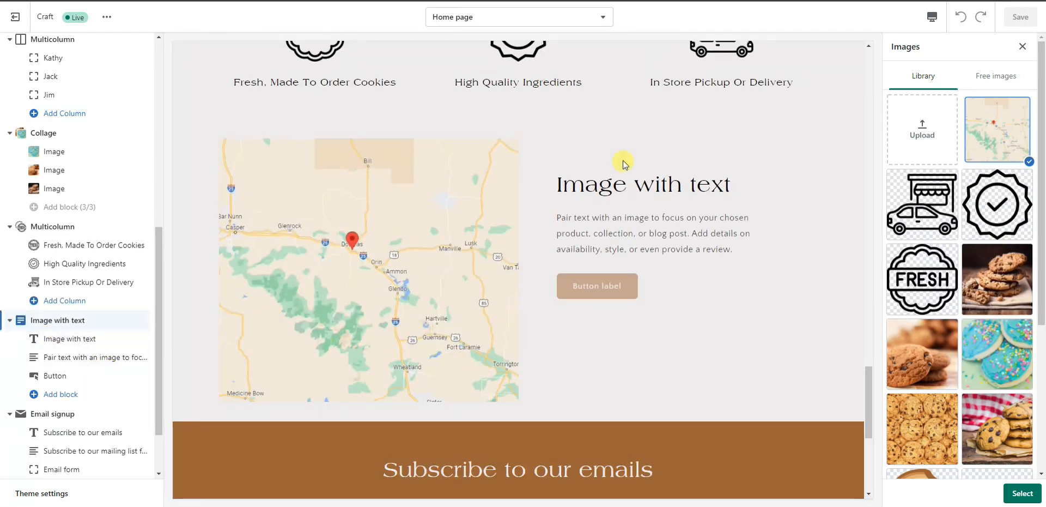
pyautogui.click(1039, 491)
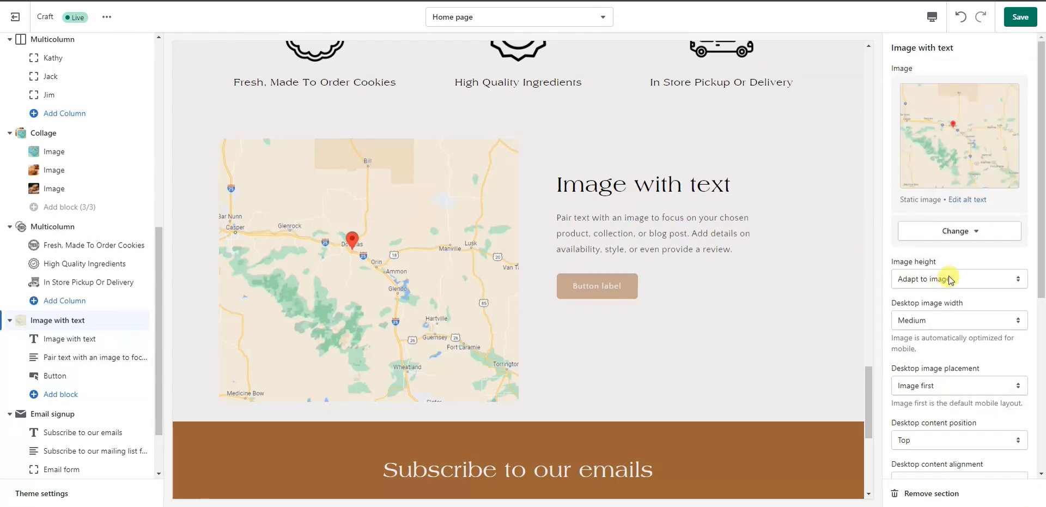
# Step: Set the heading of the Image with text section to "Get In Touch" and save
pyautogui.click(82, 339)
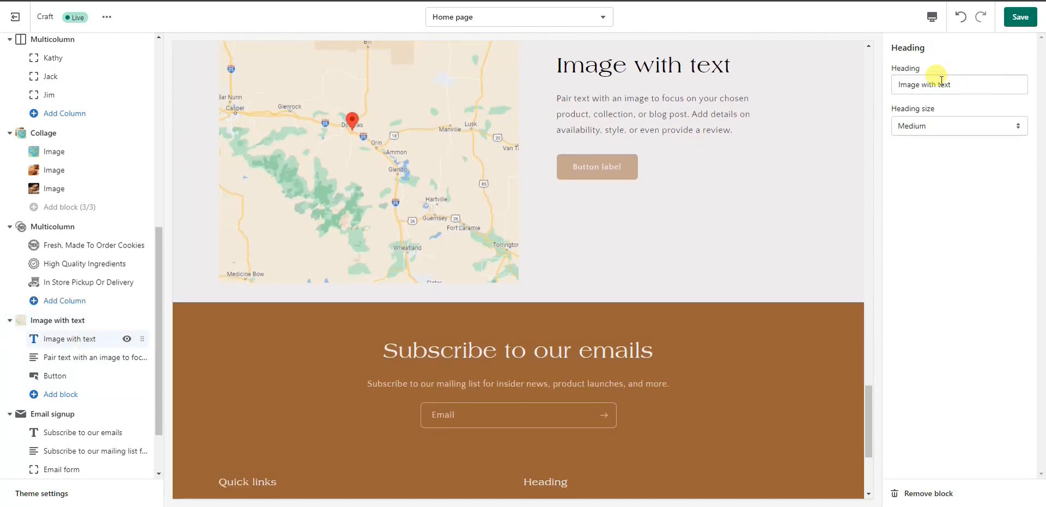
pyautogui.tripleClick(963, 85)
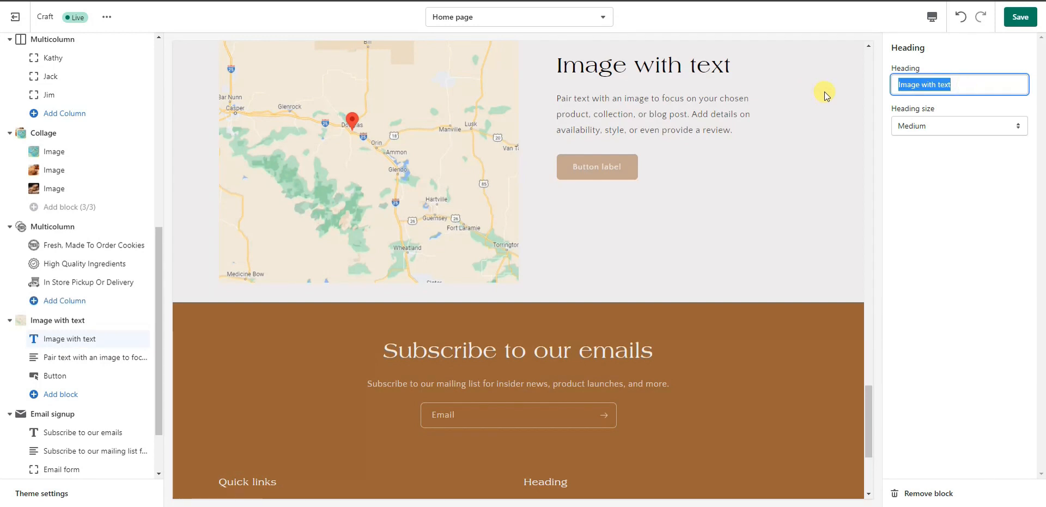
pyautogui.write('Get In Touch')
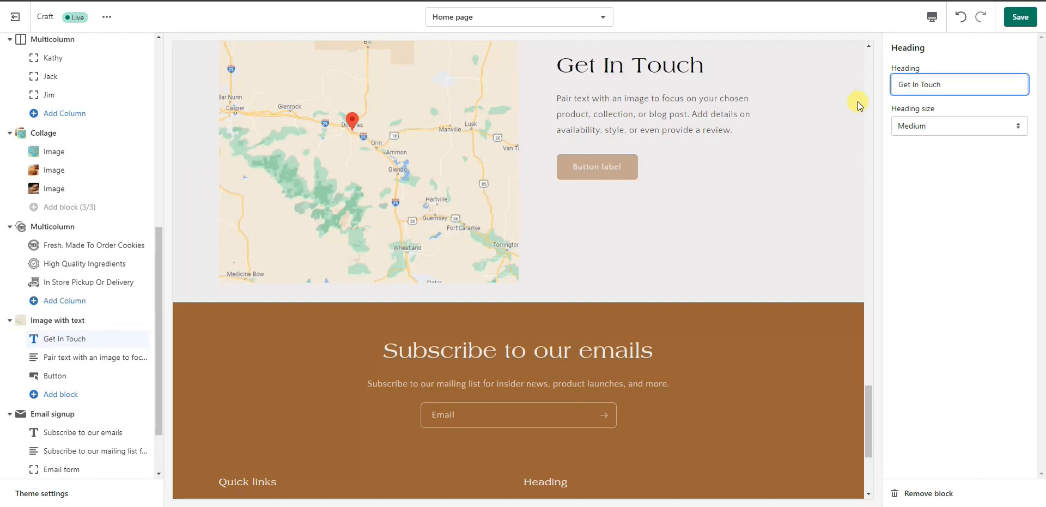
pyautogui.click(1018, 20)
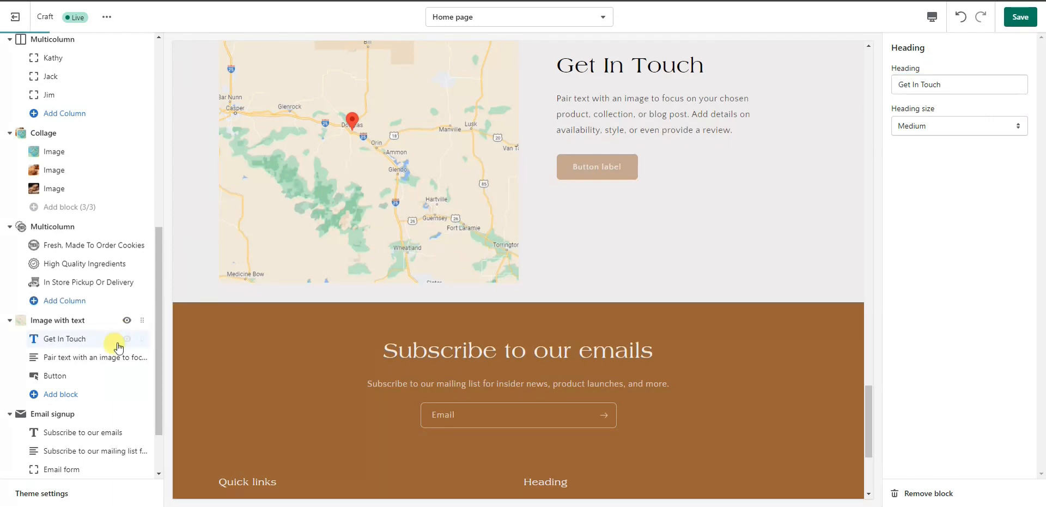
# Step: Replace the section's body text with the store's phone number, email and Store Hours: Monday to Friday 9-5 PM, Saturday 9-3 PM, Sunday CLOSED, and save
pyautogui.click(92, 357)
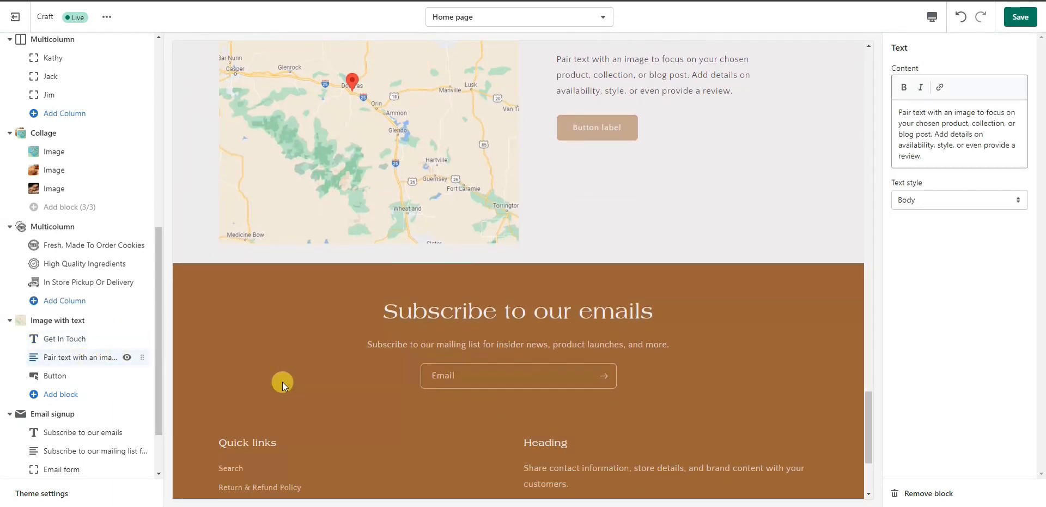
pyautogui.scroll(3, 523, 274)
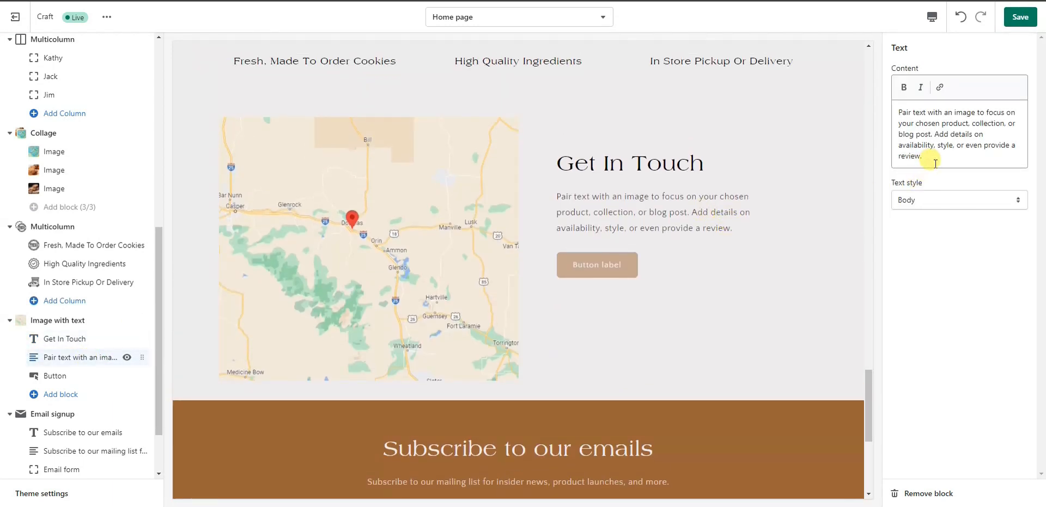
pyautogui.moveTo(933, 162); pyautogui.dragTo(903, 104)
pyautogui.write('P')
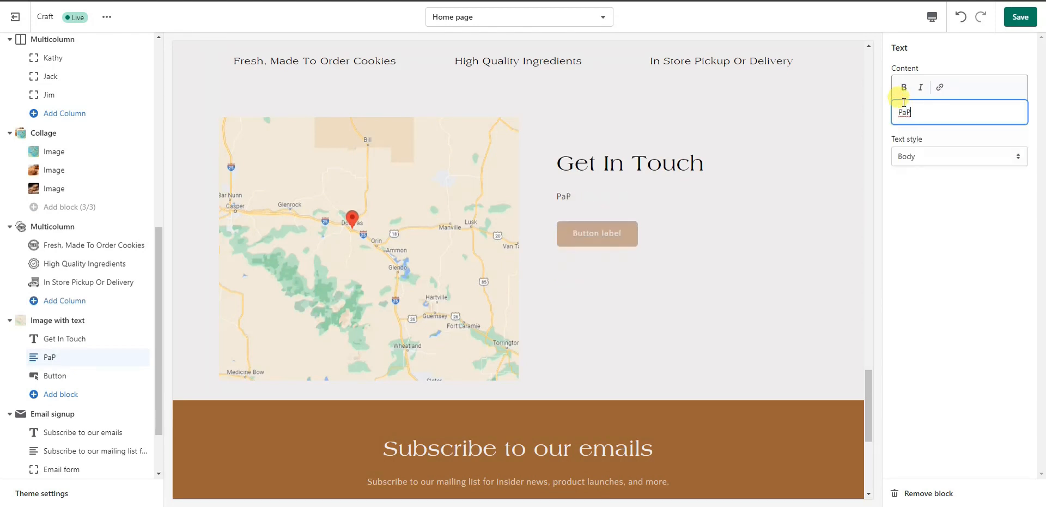
pyautogui.write('hone Number: 1-800-123-4567')
pyautogui.press('Return')
pyautogui.write('Email: email')
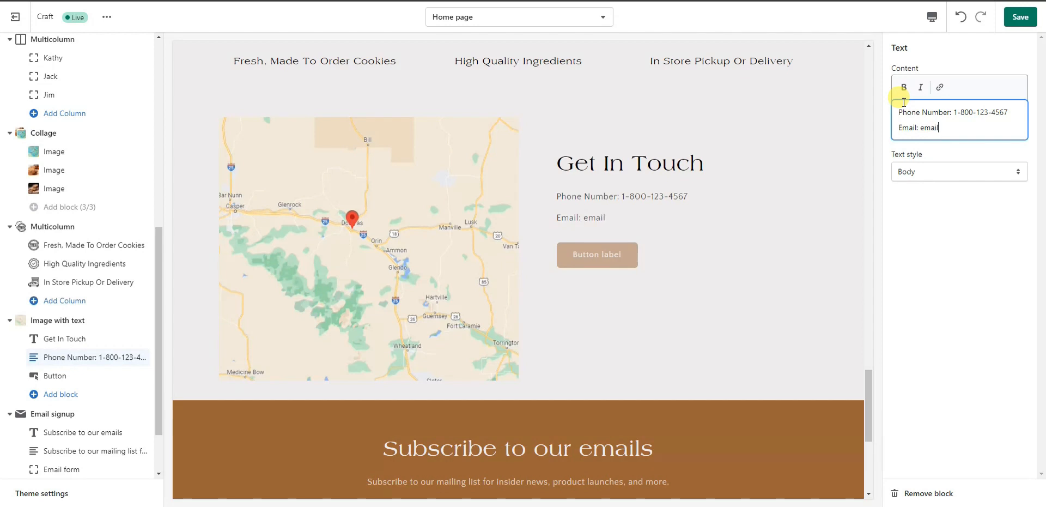
pyautogui.write('us@fakeemail.com')
pyautogui.press('Return')
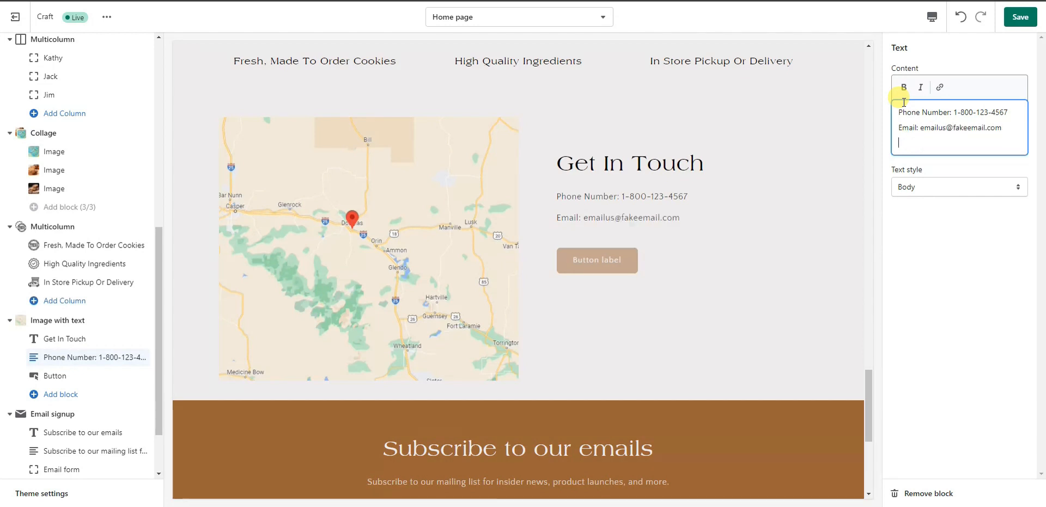
pyautogui.write('Store Hours:')
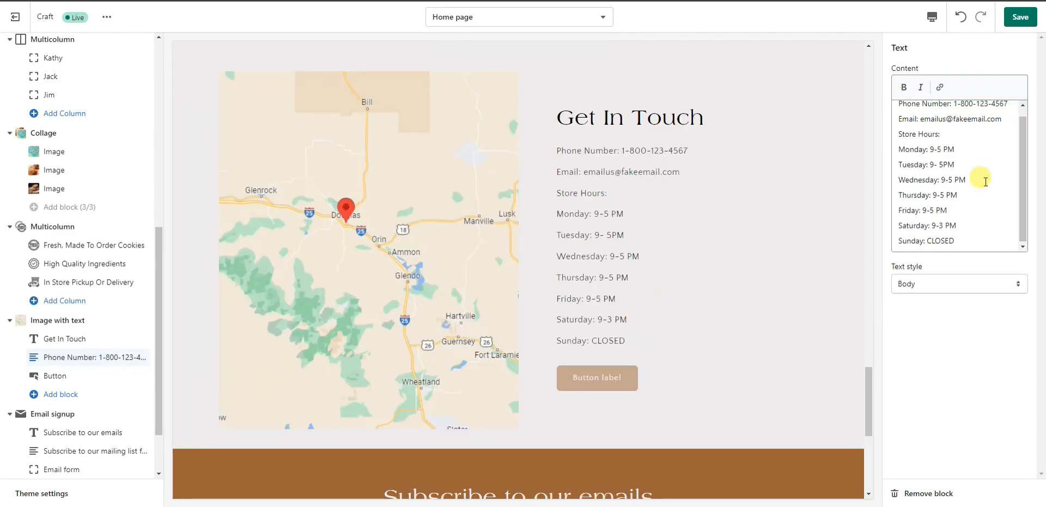
pyautogui.click(1018, 17)
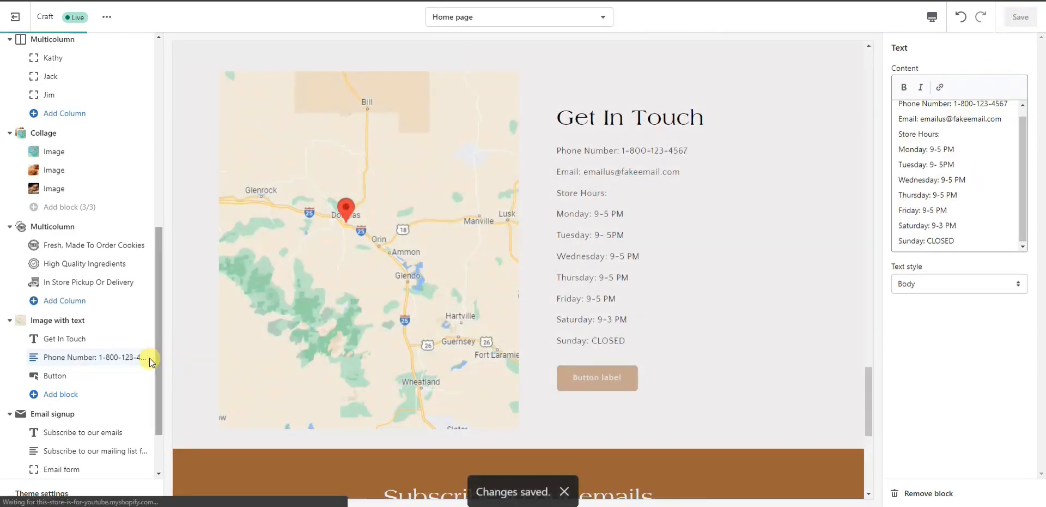
# Step: Remove the Button block from the Image with text section
pyautogui.click(82, 376)
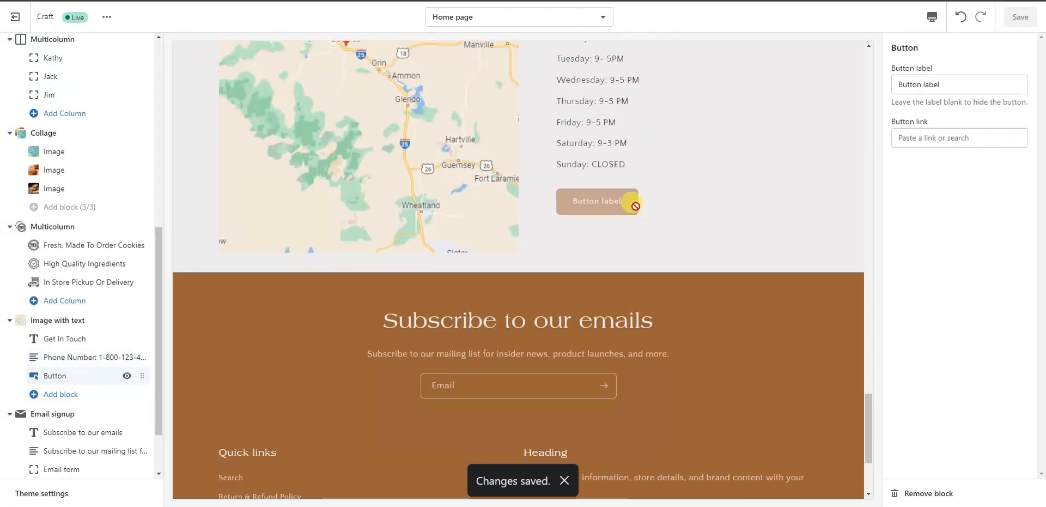
pyautogui.scroll(1, 662, 204)
pyautogui.scroll(2, 618, 262)
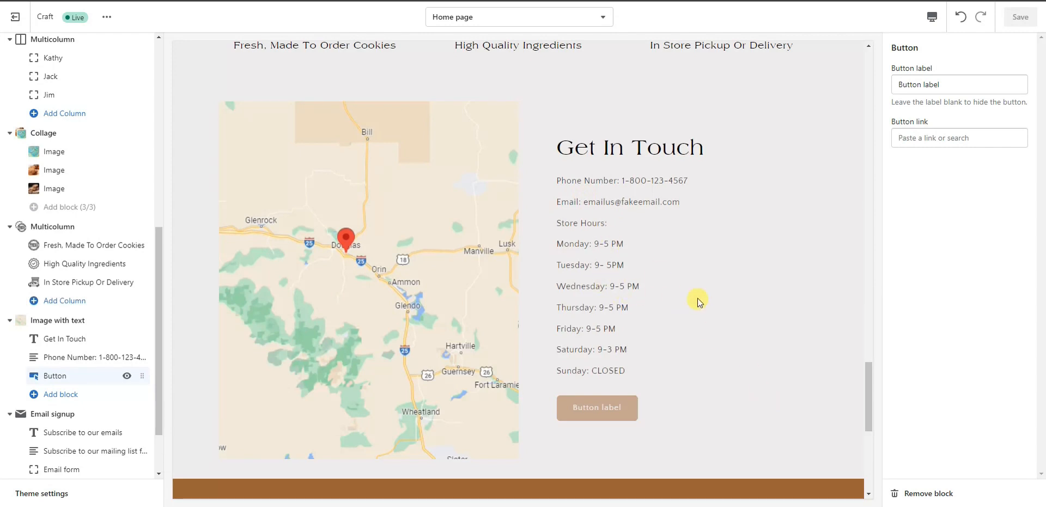
pyautogui.click(933, 494)
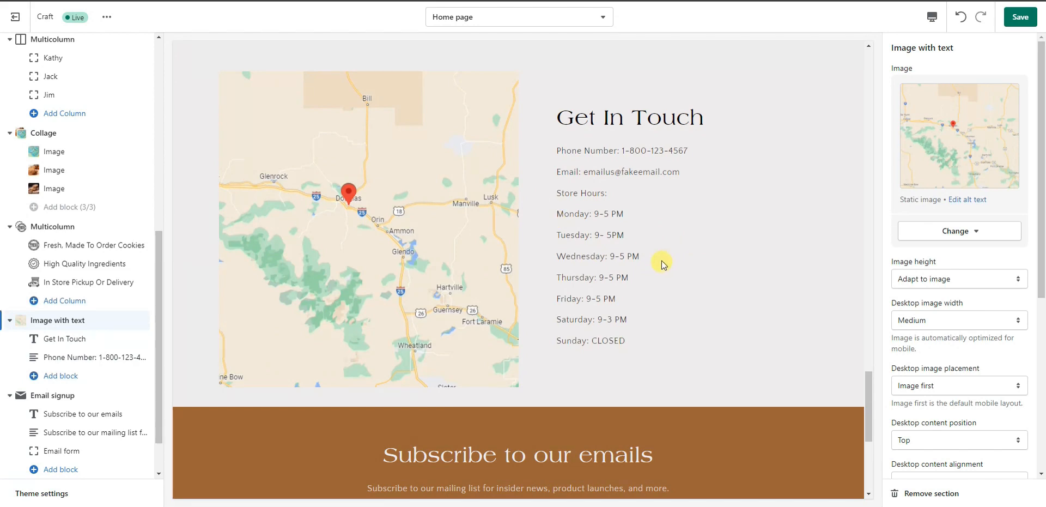
# Step: Examine the map section, the email signup form with its section settings, and the footer below it
pyautogui.scroll(-1, 645, 233)
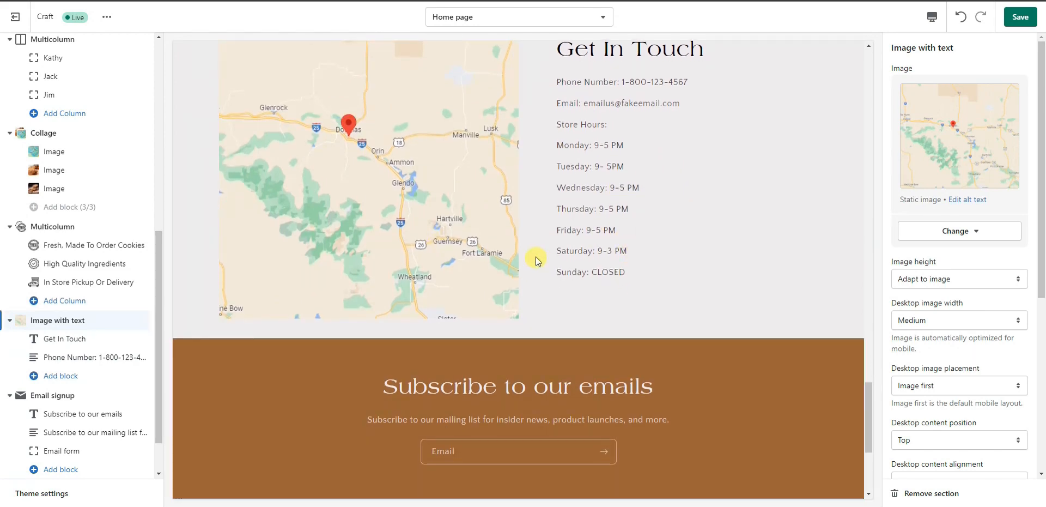
pyautogui.scroll(2, 532, 282)
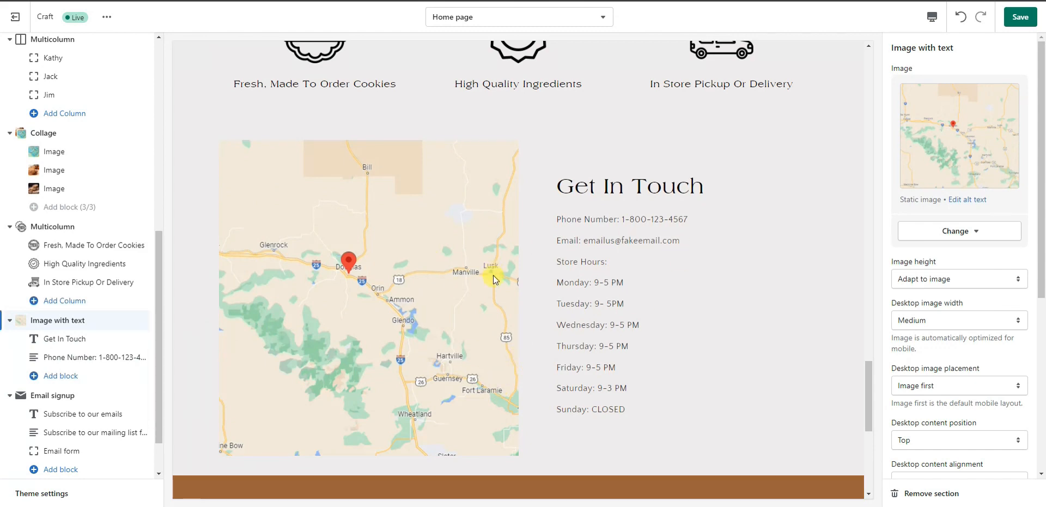
pyautogui.scroll(-1, 49, 367)
pyautogui.scroll(-4, 476, 365)
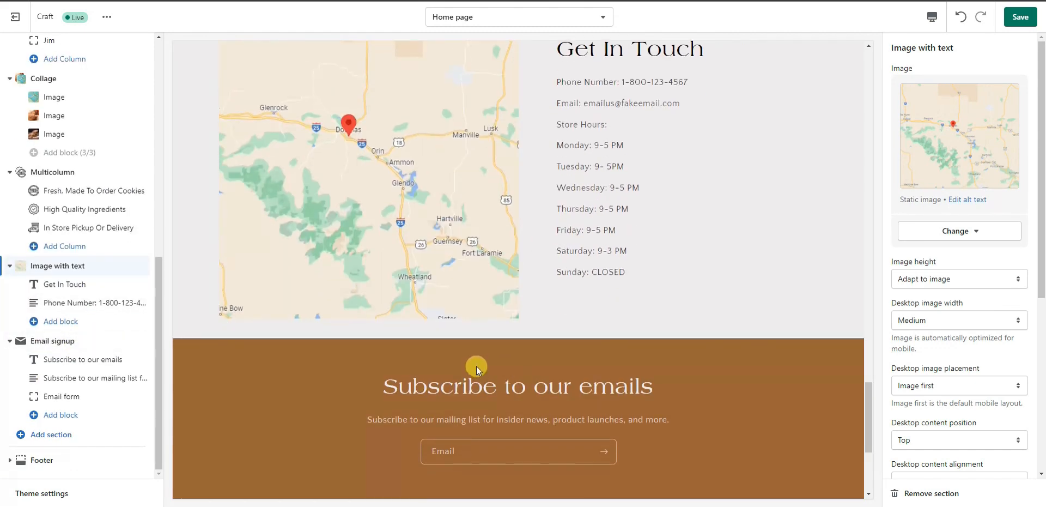
pyautogui.scroll(-1, 442, 368)
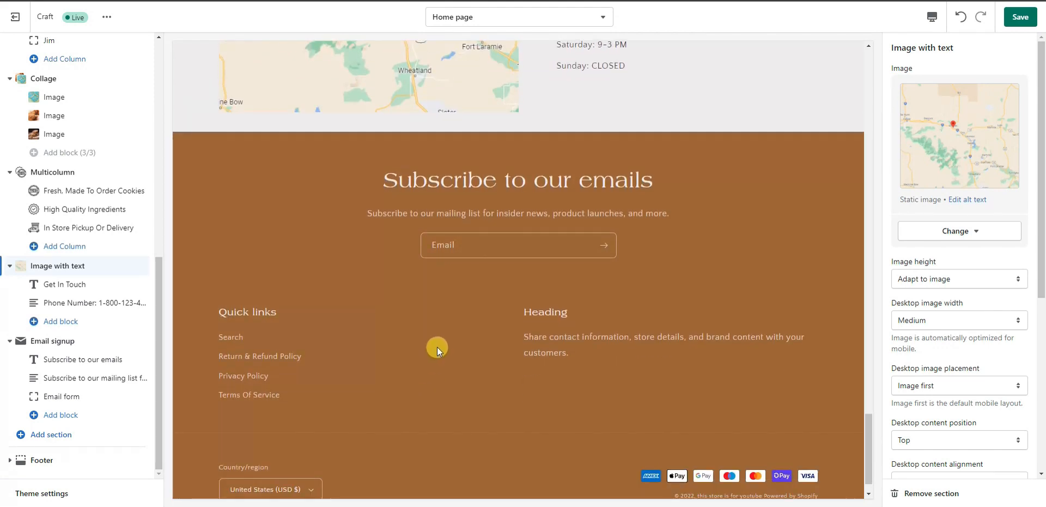
pyautogui.scroll(1, 437, 346)
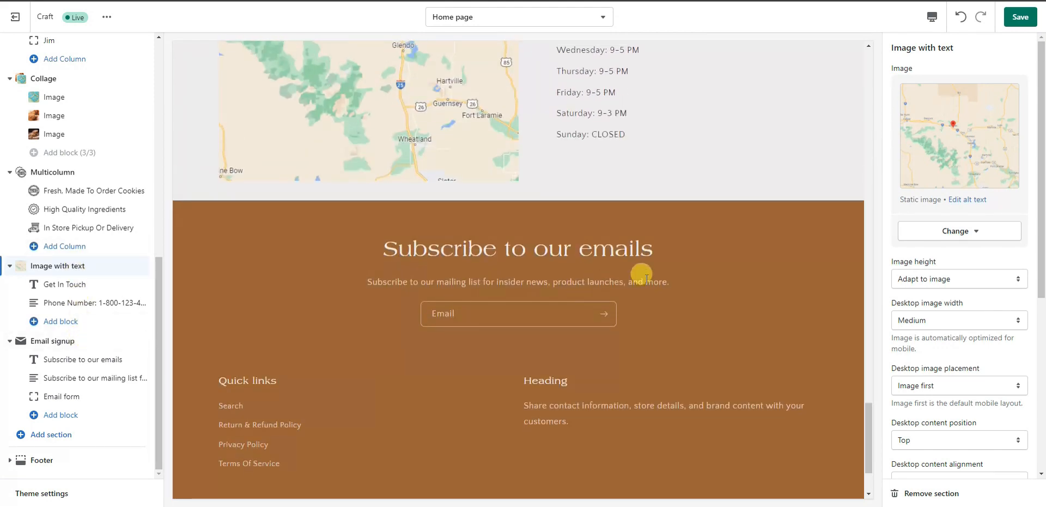
pyautogui.click(70, 339)
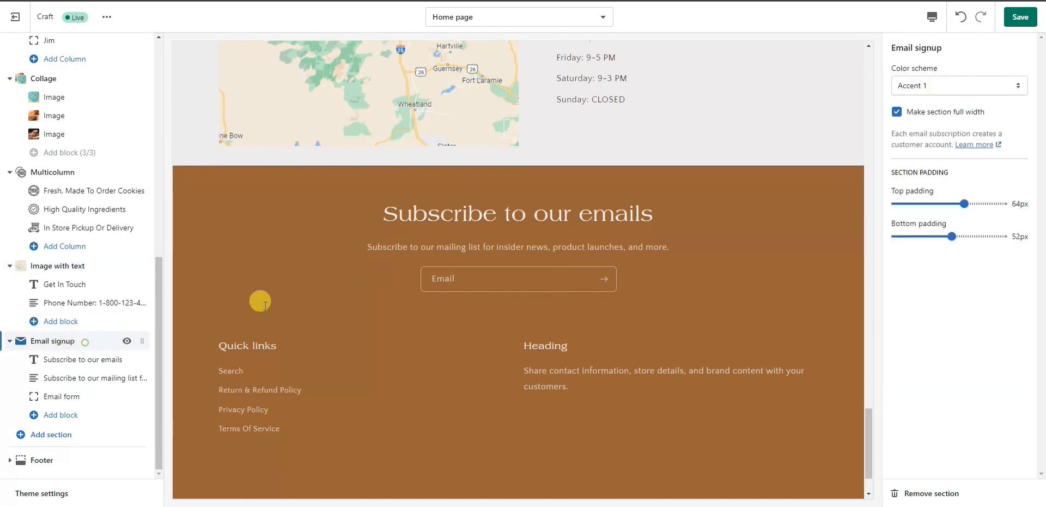
pyautogui.click(600, 210)
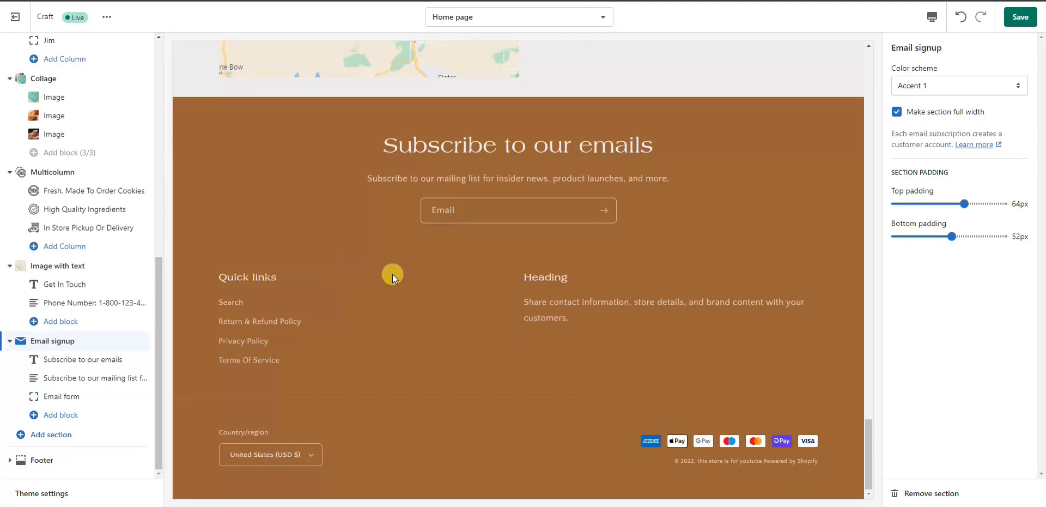
# Step: Remove the Heading text block from the footer, keeping the Quick links menu, and save the theme changes
pyautogui.click(69, 465)
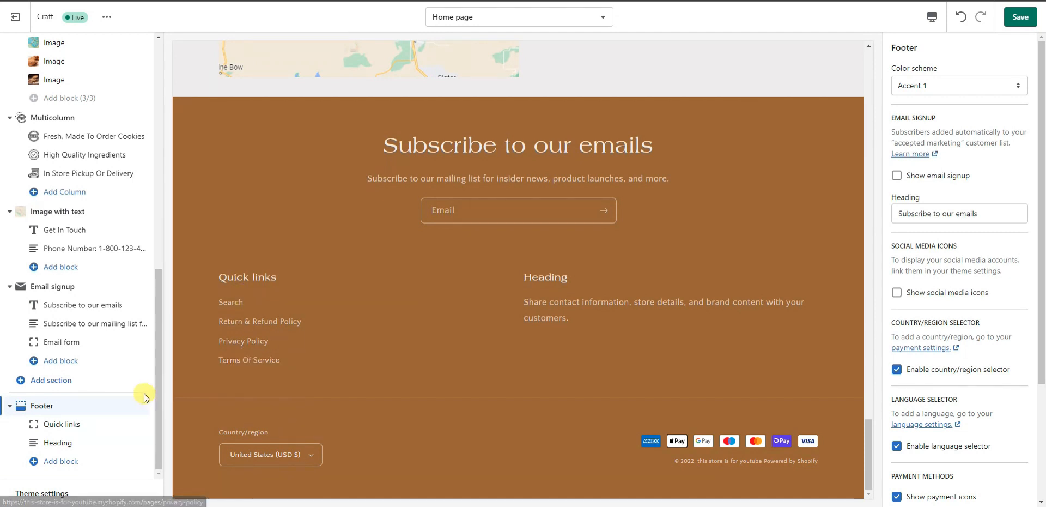
pyautogui.click(88, 429)
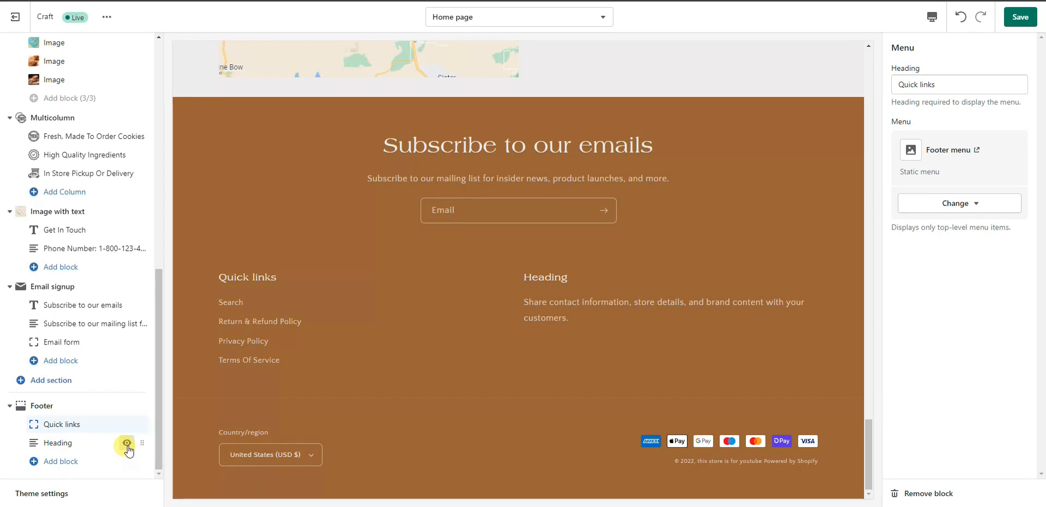
pyautogui.click(79, 446)
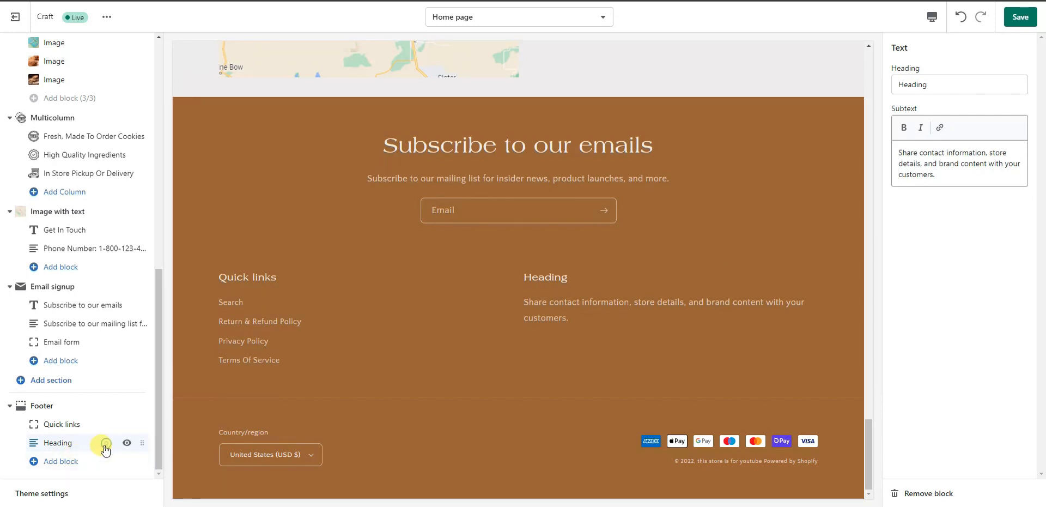
pyautogui.click(932, 493)
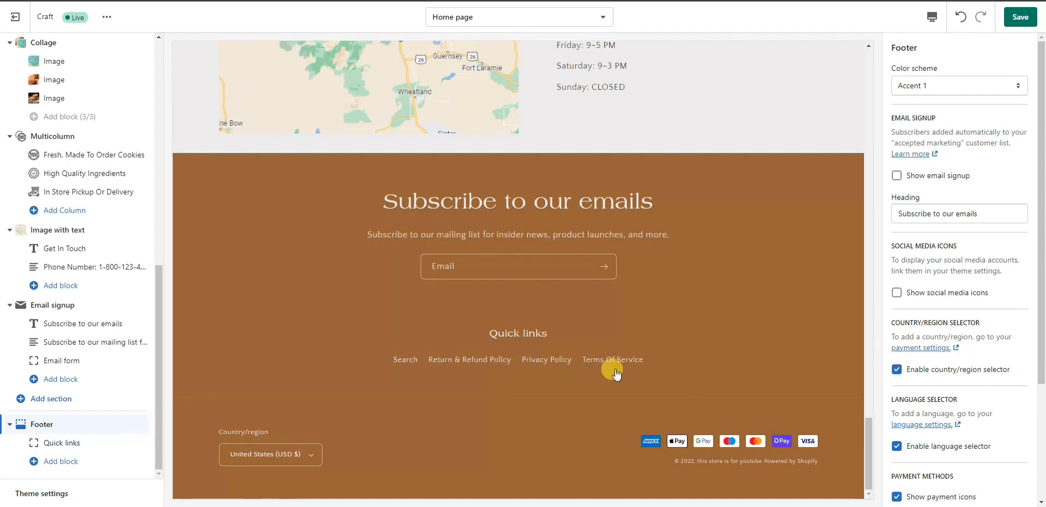
pyautogui.click(78, 463)
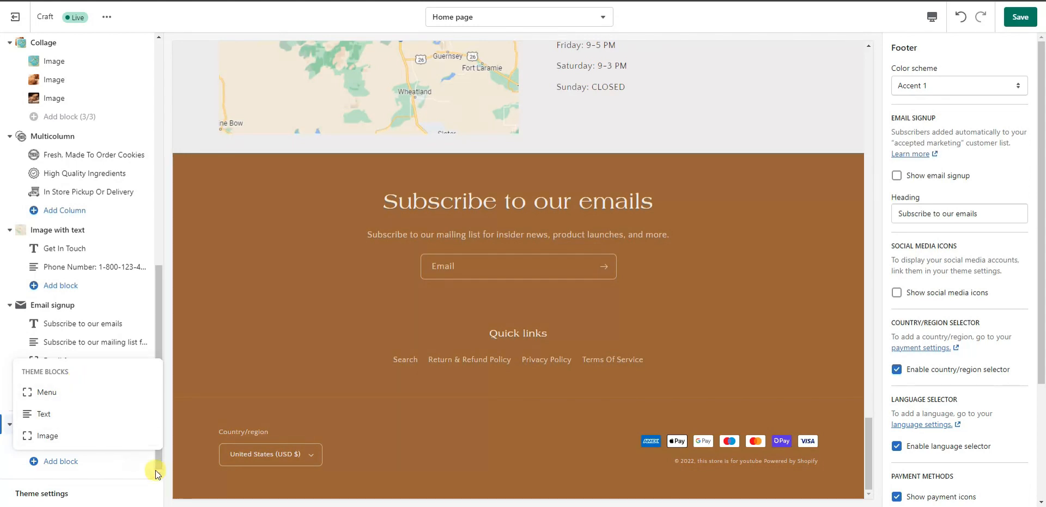
pyautogui.click(1015, 9)
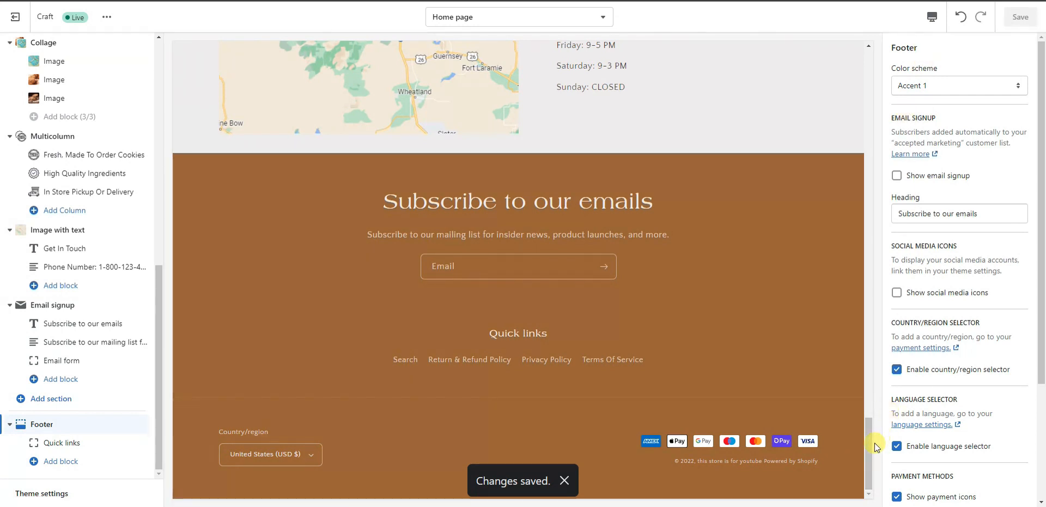
# Step: Preview the home page in the mobile layout up to its header, and switch back to the desktop preview
pyautogui.click(932, 20)
pyautogui.click(951, 46)
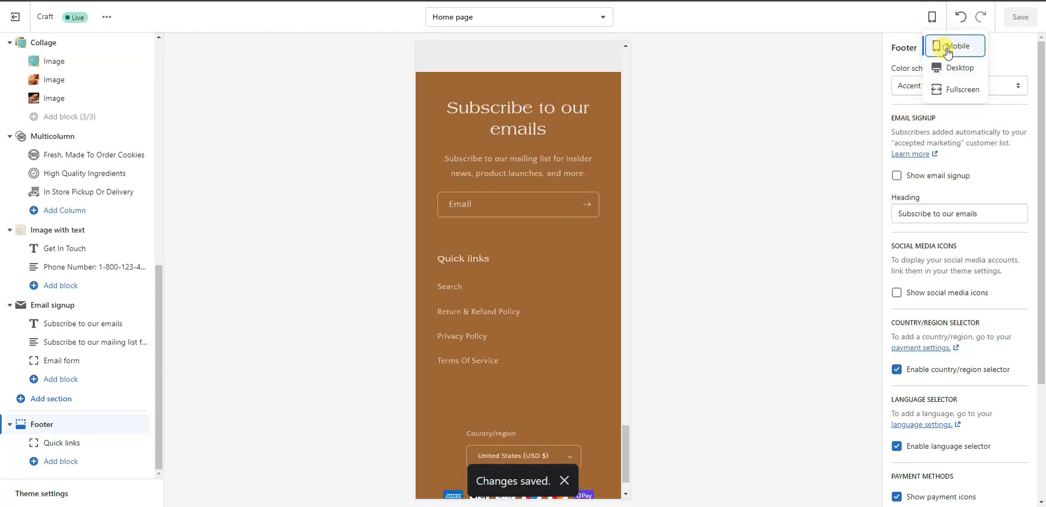
pyautogui.moveTo(628, 454); pyautogui.dragTo(639, 70)
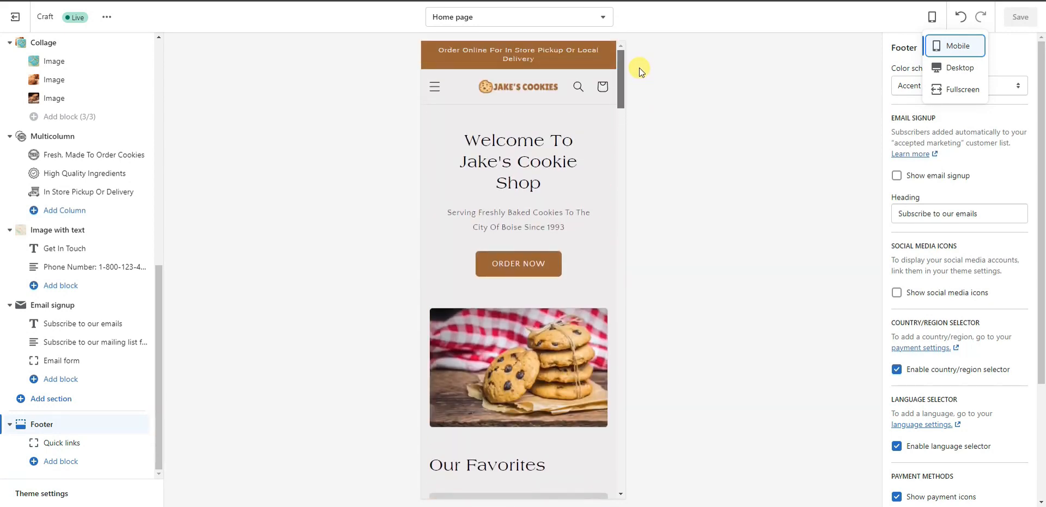
pyautogui.click(949, 66)
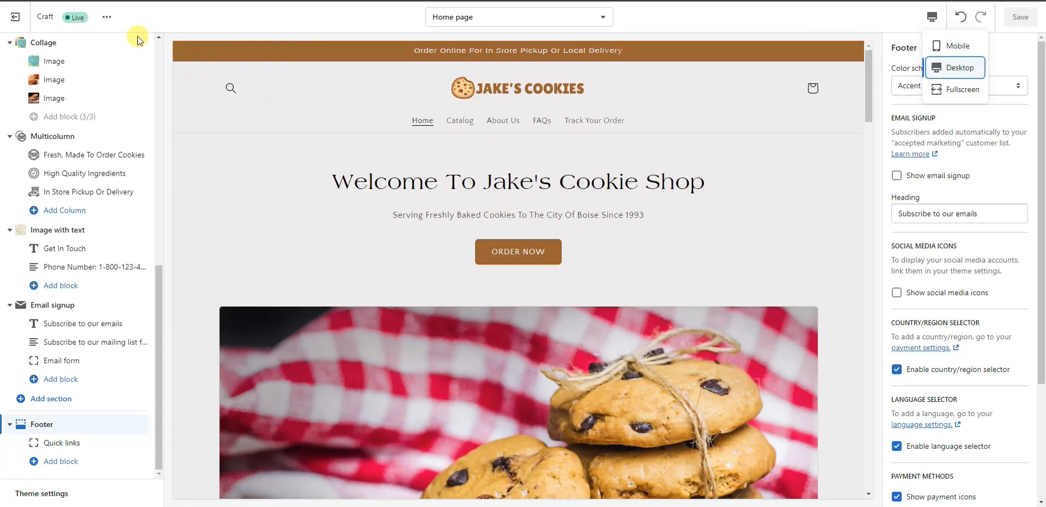
# Step: Exit the theme editor, open the live online store, and review its home page down to the footer and back up to the header
pyautogui.click(30, 19)
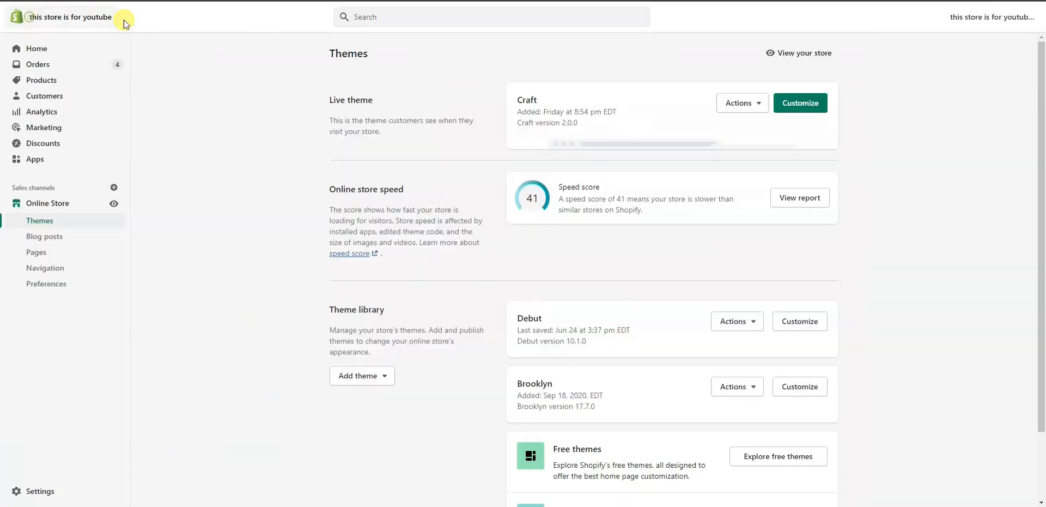
pyautogui.click(114, 204)
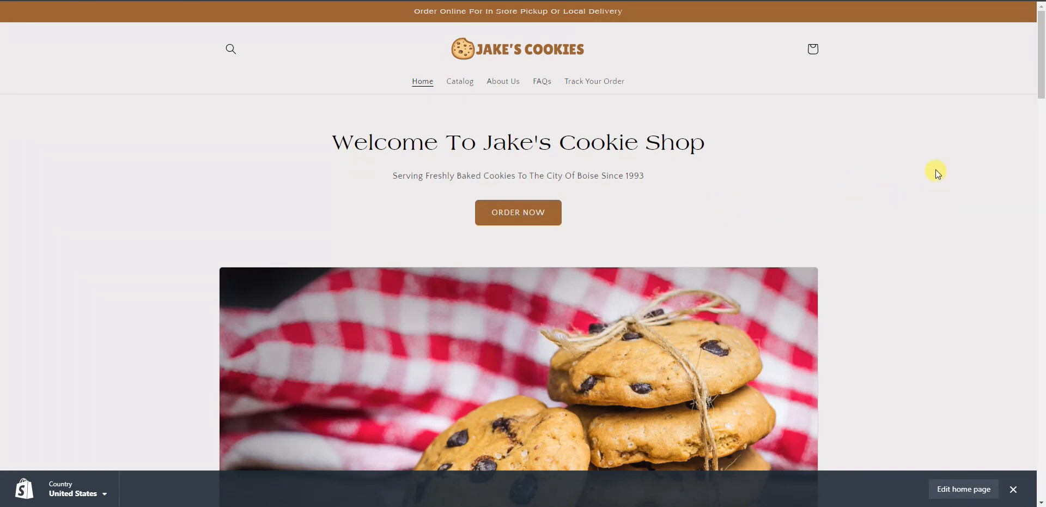
pyautogui.scroll(-10, 935, 166)
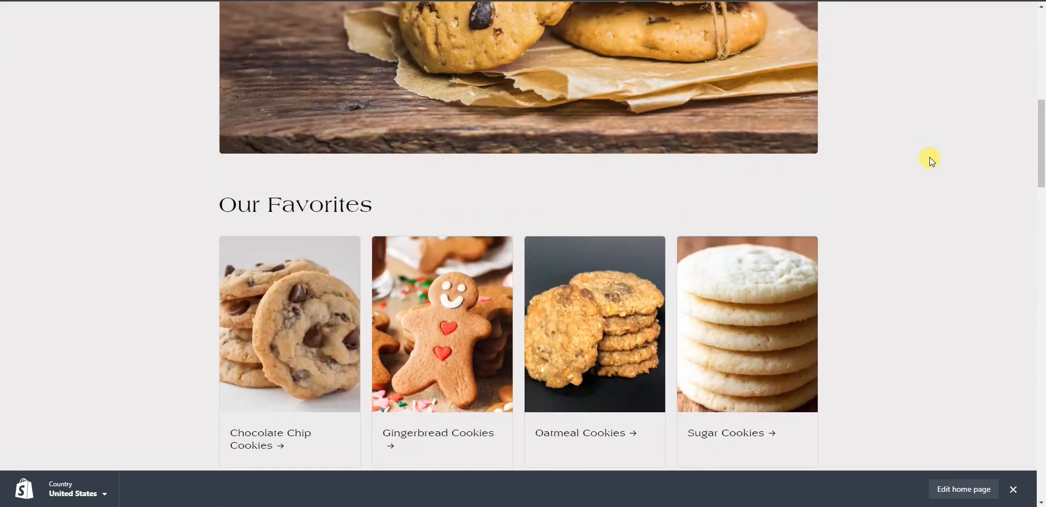
pyautogui.scroll(-8, 932, 160)
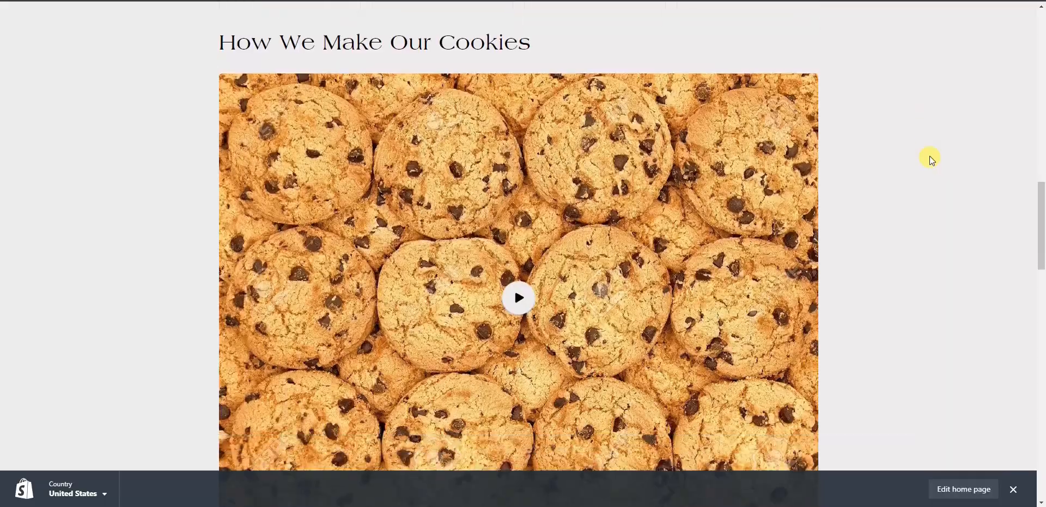
pyautogui.scroll(-8, 932, 159)
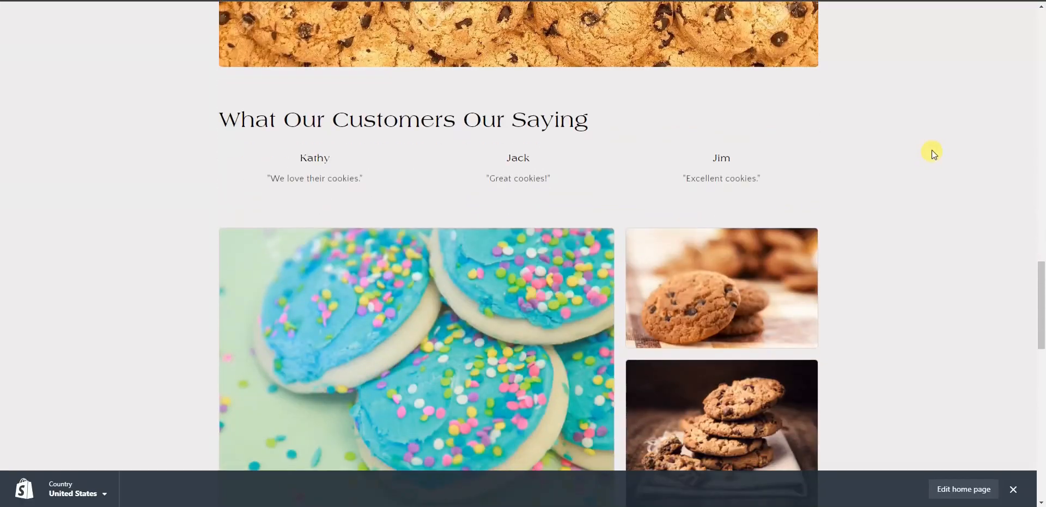
pyautogui.scroll(-6, 932, 154)
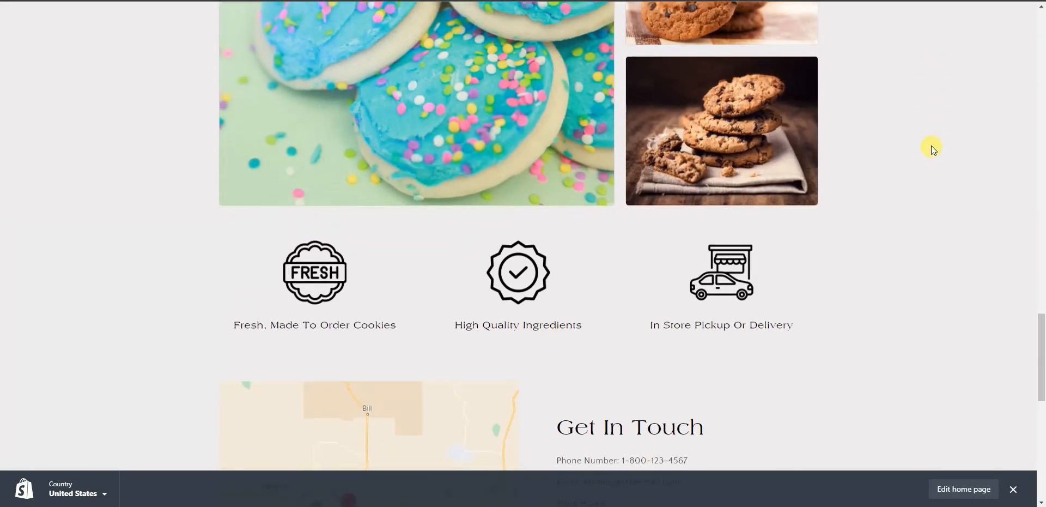
pyautogui.scroll(-10, 932, 148)
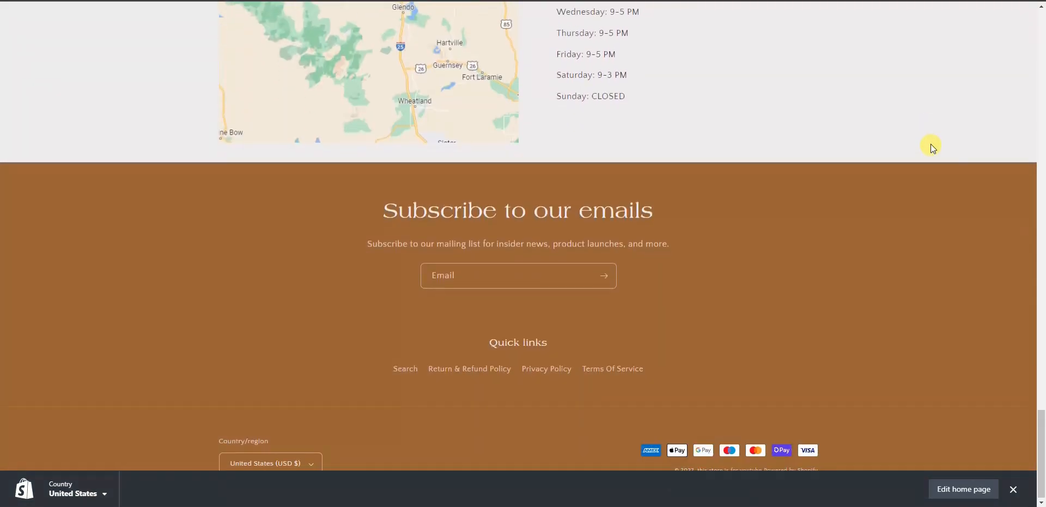
pyautogui.scroll(15, 932, 148)
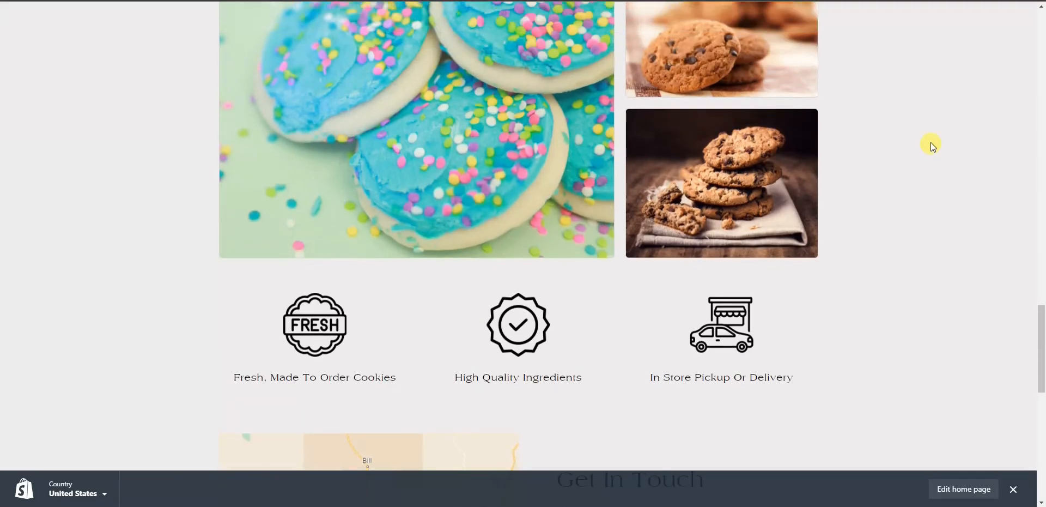
pyautogui.scroll(10, 932, 146)
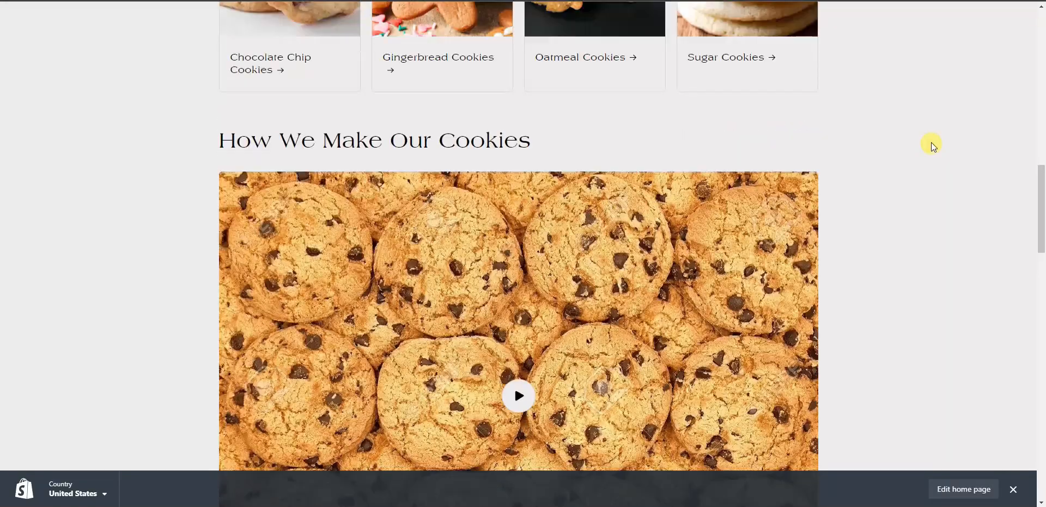
pyautogui.scroll(10, 932, 146)
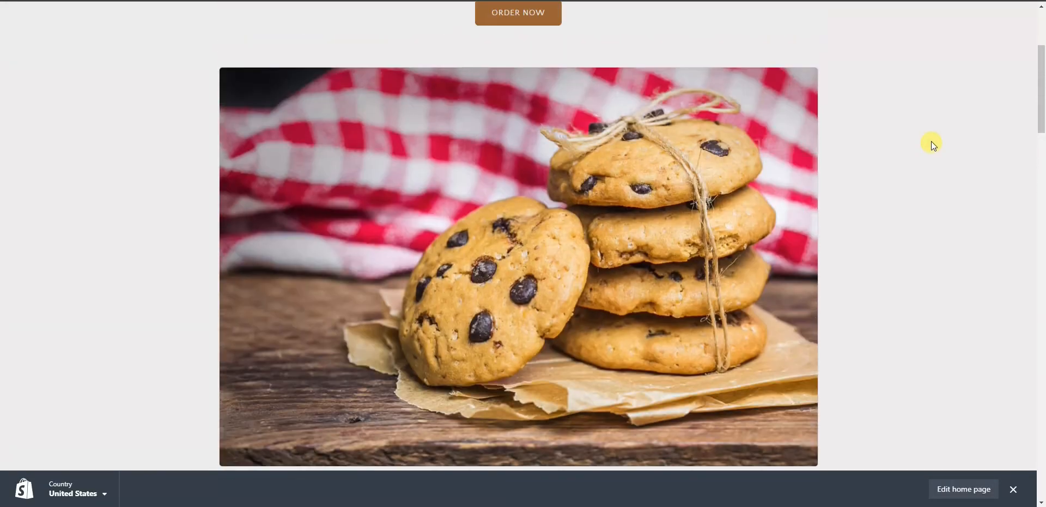
pyautogui.scroll(1, 932, 146)
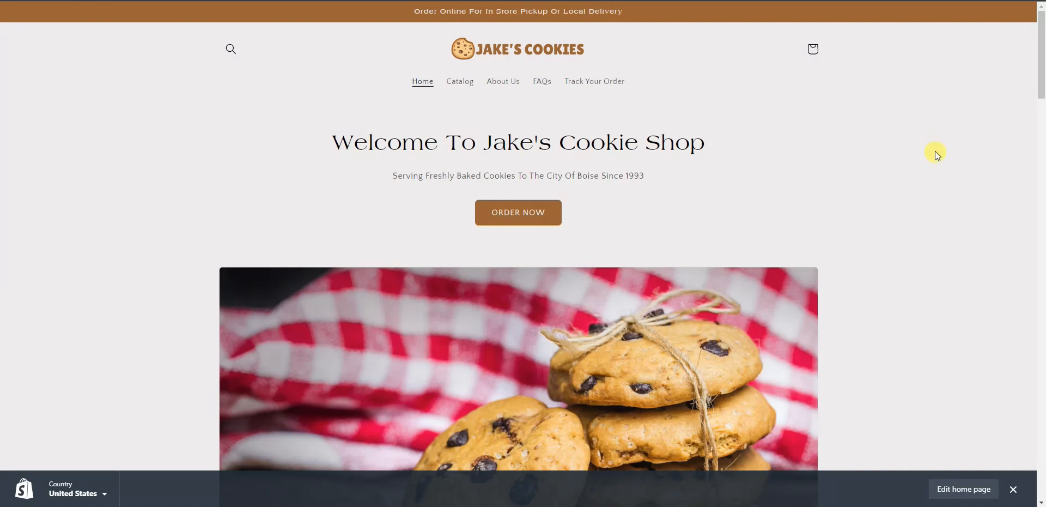